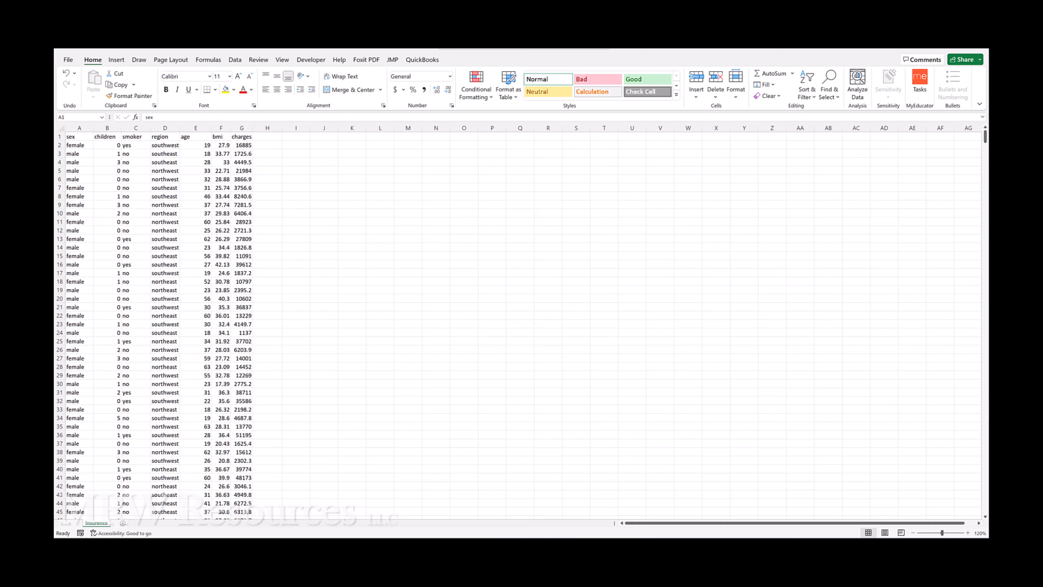
- Insert an empty column E in front of the age column
{"action": "left_click", "coordinate": [192, 127]}
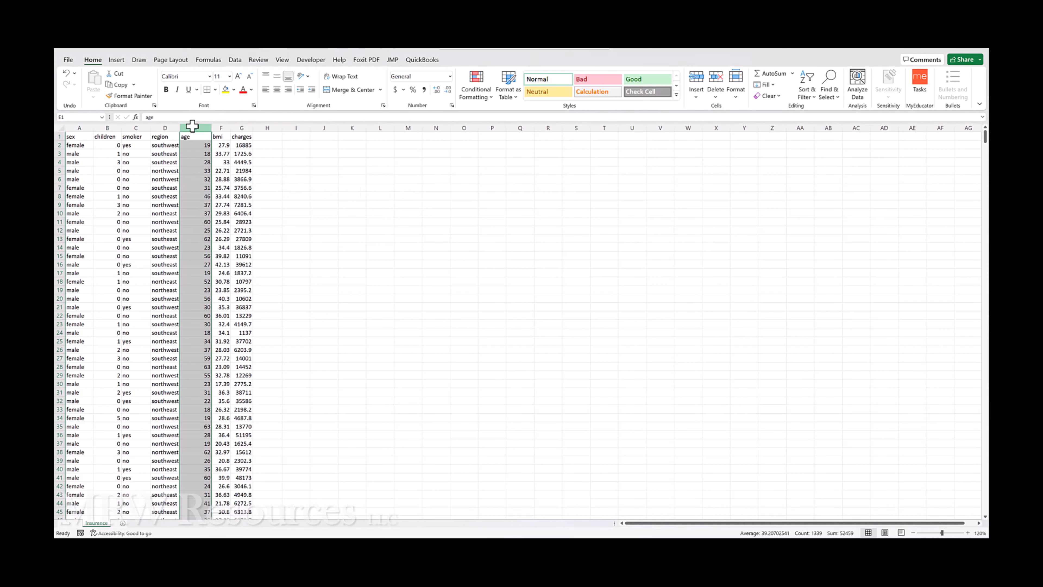
{"action": "key", "text": "ctrl+shift+plus"}
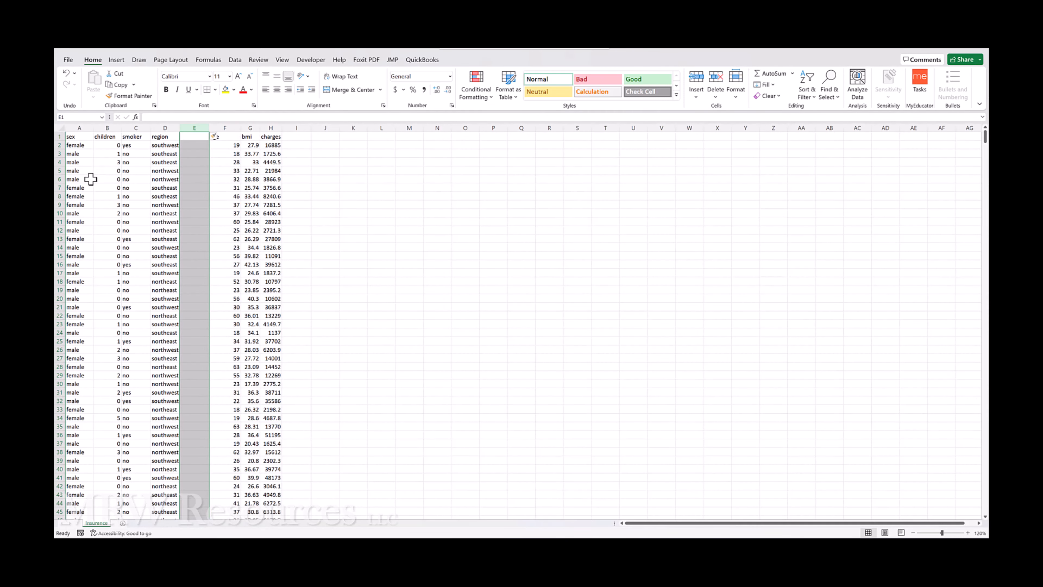
{"action": "key", "text": "Down"}
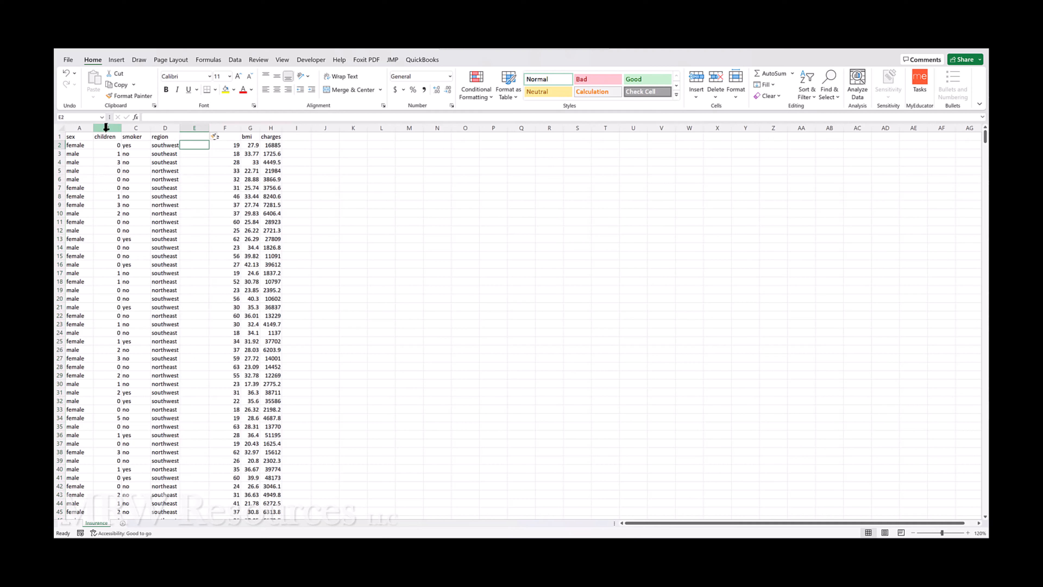
- Move the children column into the empty column E and delete the vacated column B
{"action": "left_click", "coordinate": [106, 127]}
{"action": "key", "text": "ctrl+c"}
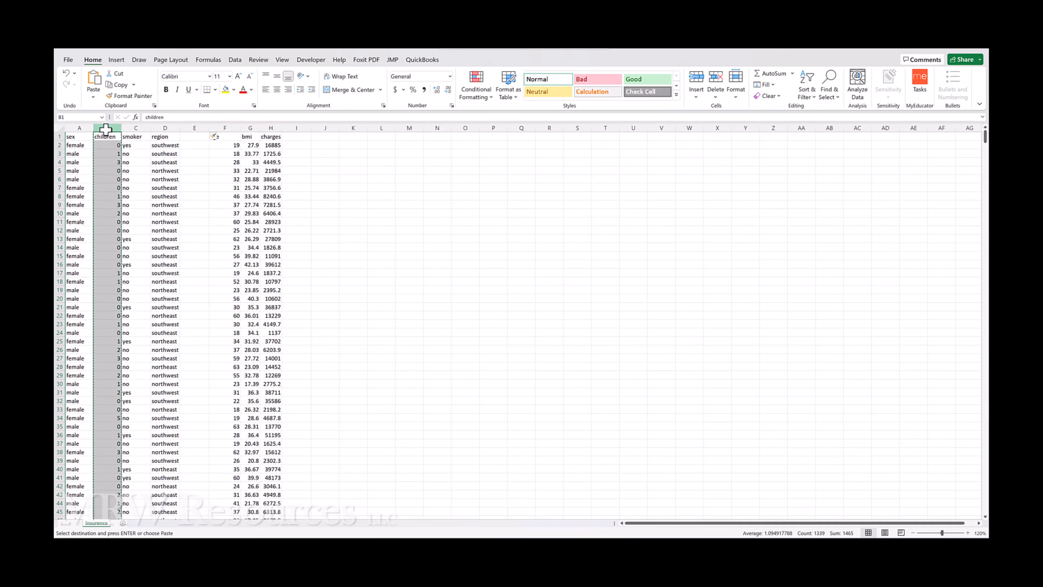
{"action": "key", "text": "Right"}
{"action": "key", "text": "Right"}
{"action": "key", "text": "Right"}
{"action": "key", "text": "ctrl+v"}
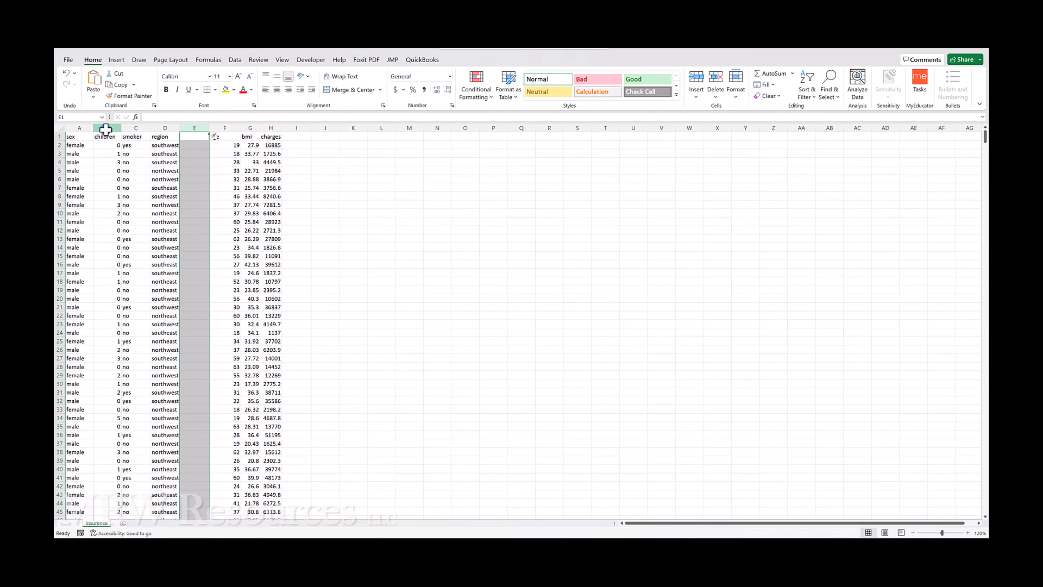
{"action": "left_click", "coordinate": [106, 130]}
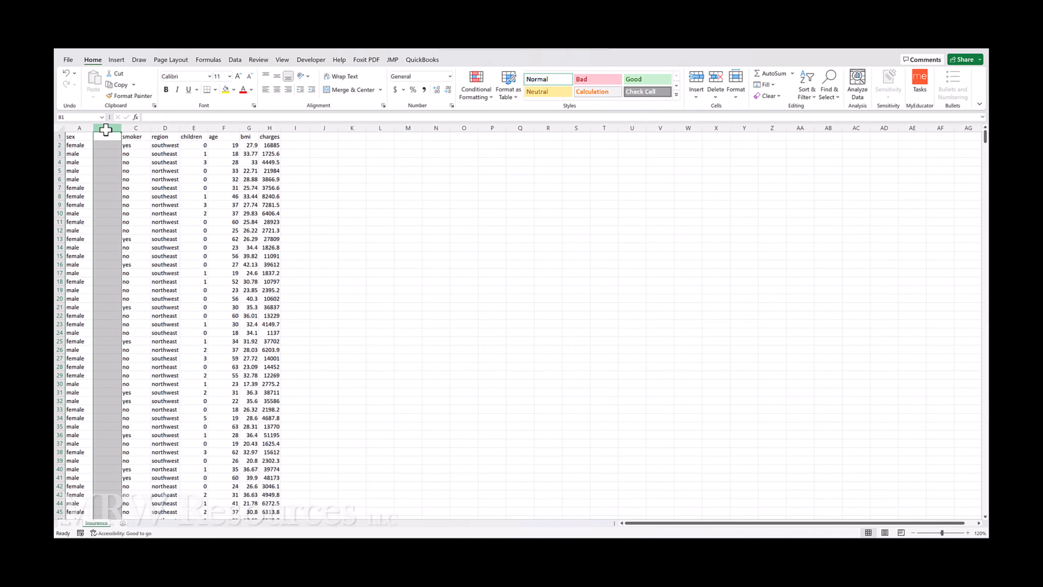
{"action": "key", "text": "ctrl+minus"}
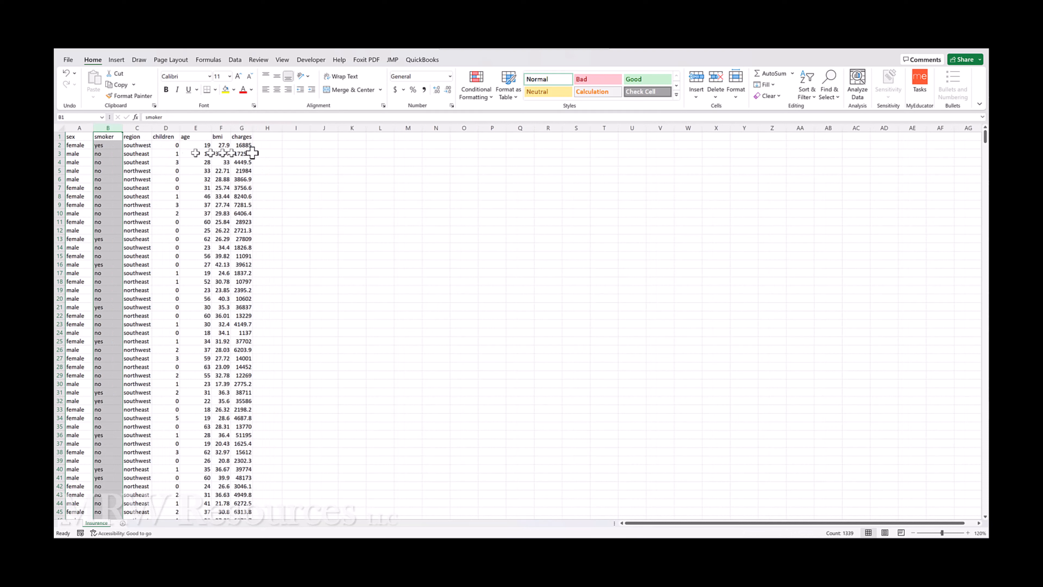
{"action": "left_click", "coordinate": [267, 144]}
{"action": "key", "text": "Left"}
{"action": "key", "text": "Left"}
{"action": "key", "text": "Left"}
{"action": "key", "text": "Left"}
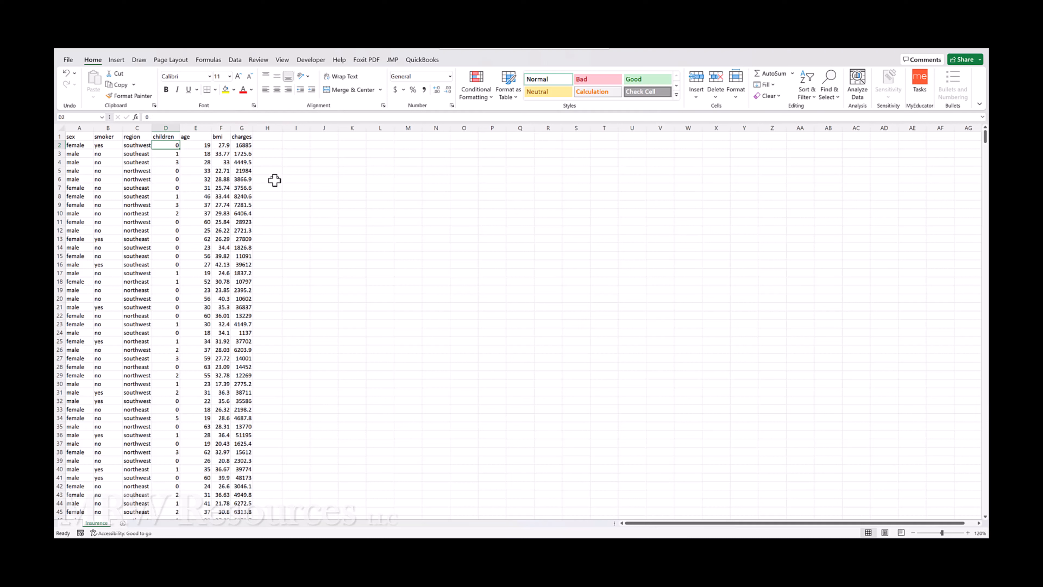
{"action": "key", "text": "ctrl+Home"}
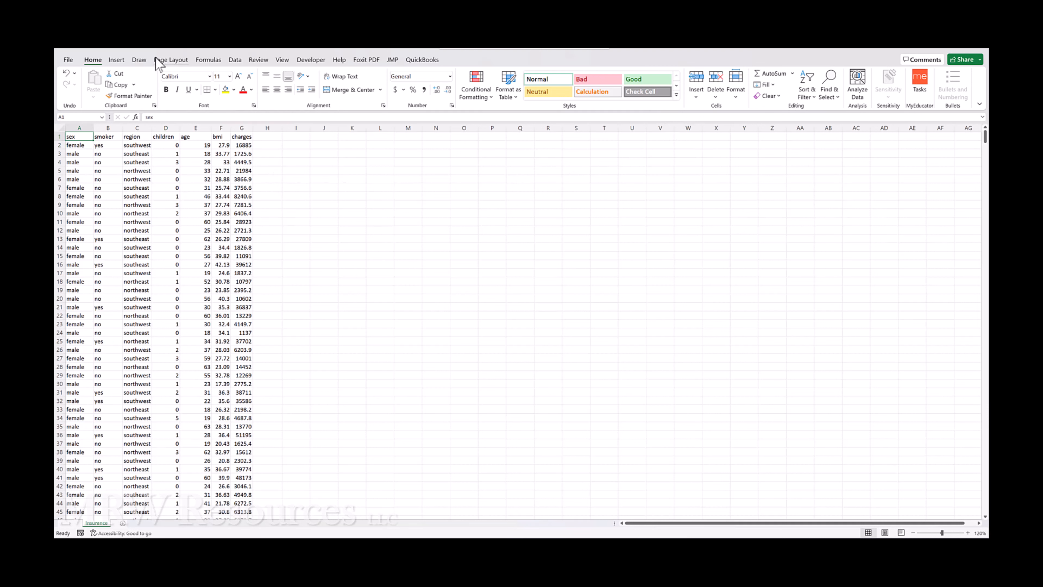
- Open the Regression data analysis tool and set its Input Y Range to the charges column, G1:G1339
{"action": "left_click", "coordinate": [237, 59]}
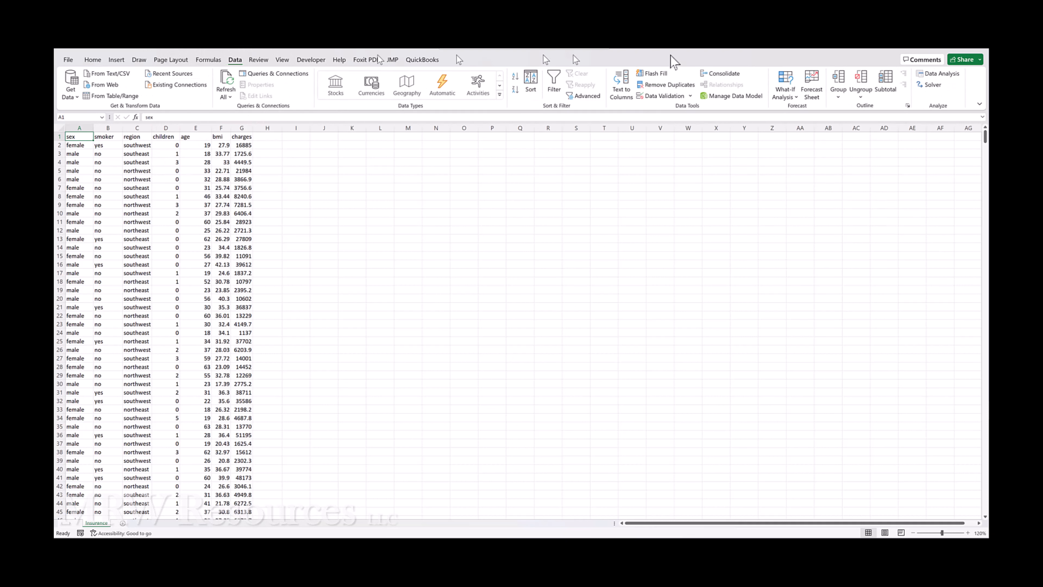
{"action": "left_click", "coordinate": [942, 74]}
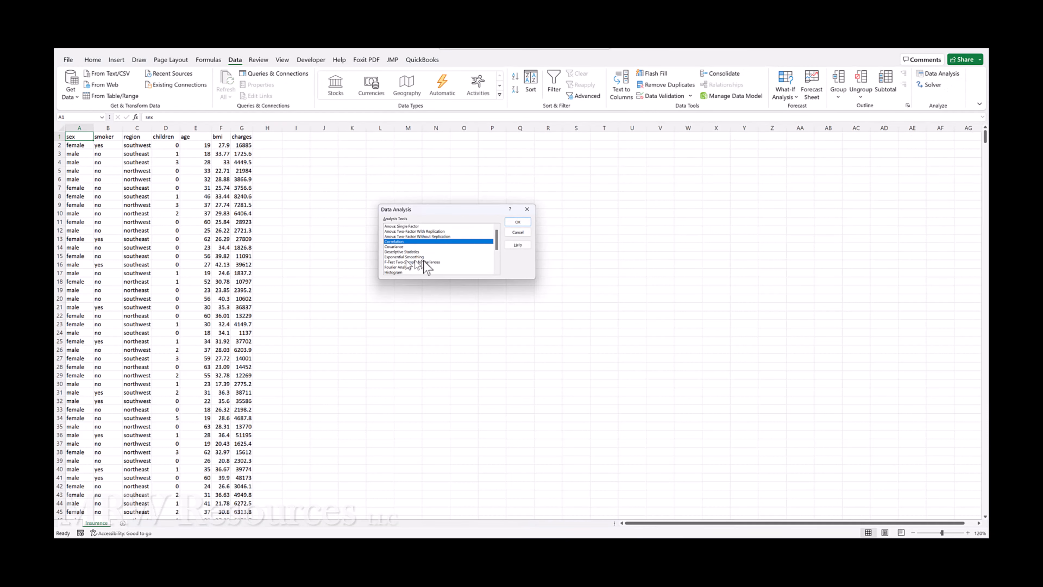
{"action": "scroll", "coordinate": [396, 242], "scroll_direction": "down", "scroll_amount": 3}
{"action": "left_click", "coordinate": [395, 246]}
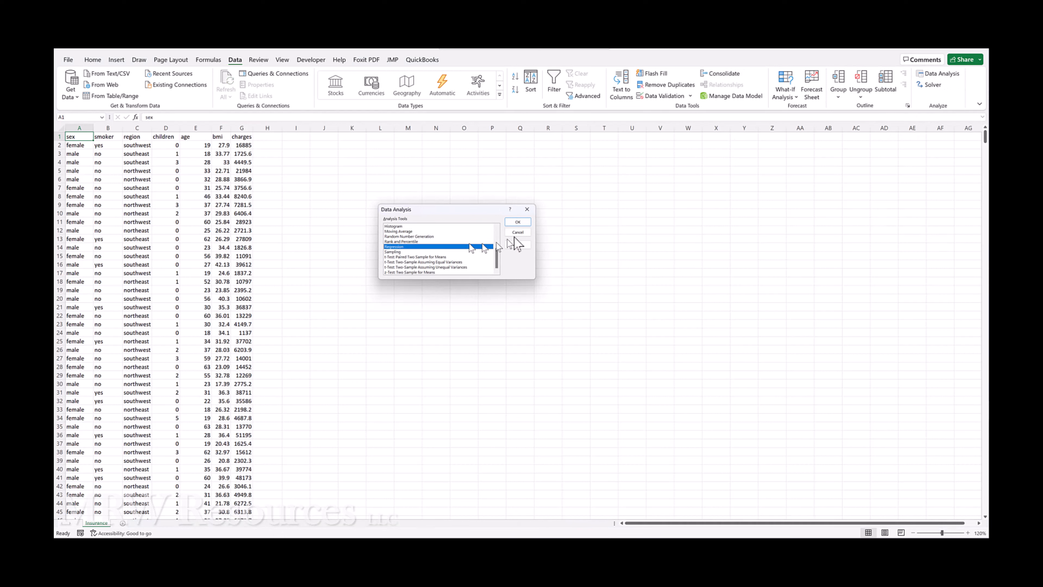
{"action": "left_click", "coordinate": [516, 221]}
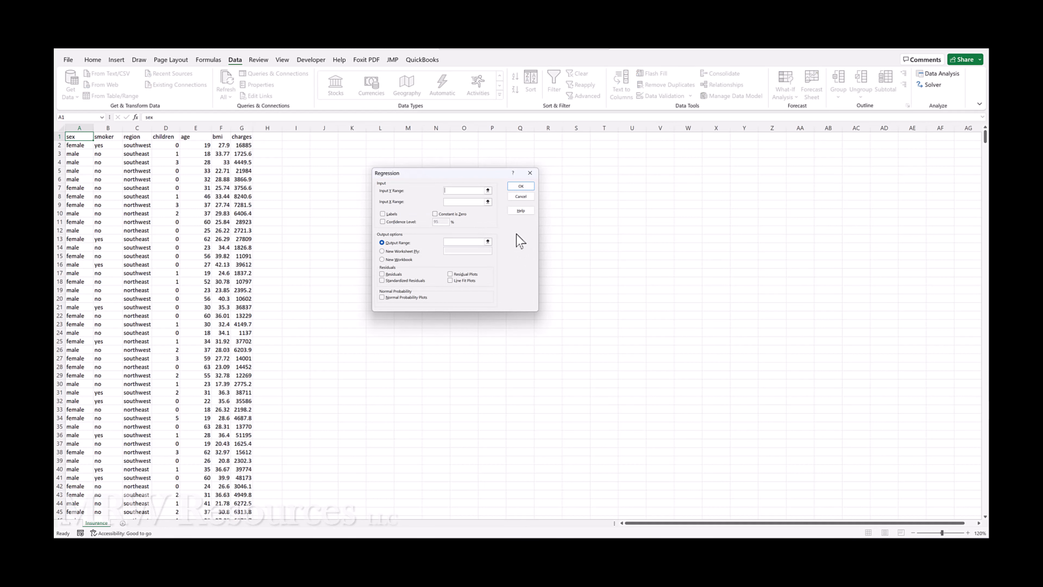
{"action": "left_click", "coordinate": [235, 138]}
{"action": "key", "text": "ctrl+shift+Down"}
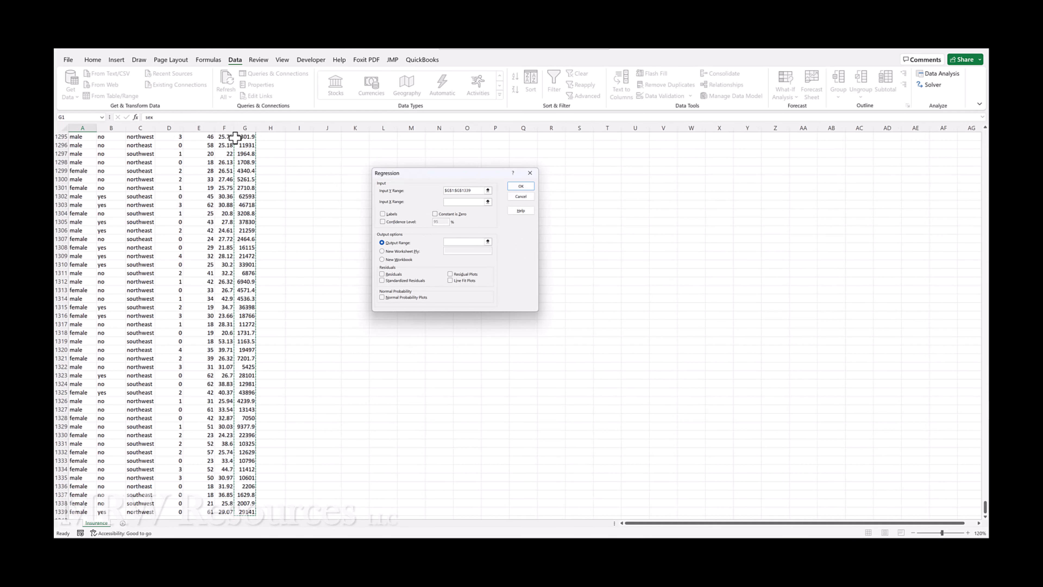
- Set the Input X Range to the children, age and bmi columns including headers, D1:F1339
{"action": "left_click", "coordinate": [448, 202]}
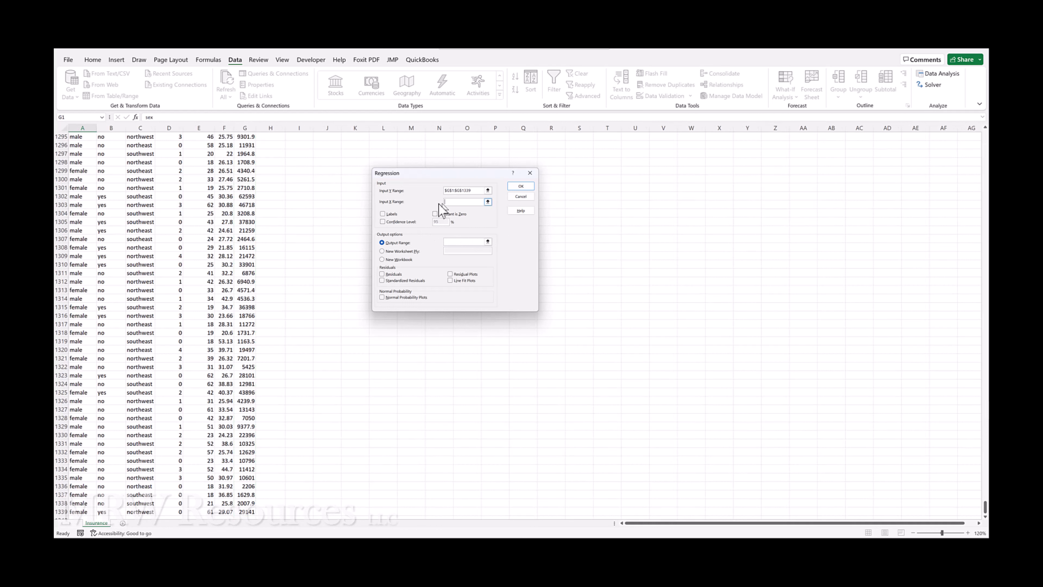
{"action": "left_click", "coordinate": [178, 138]}
{"action": "key", "text": "shift+Right"}
{"action": "key", "text": "shift+Right"}
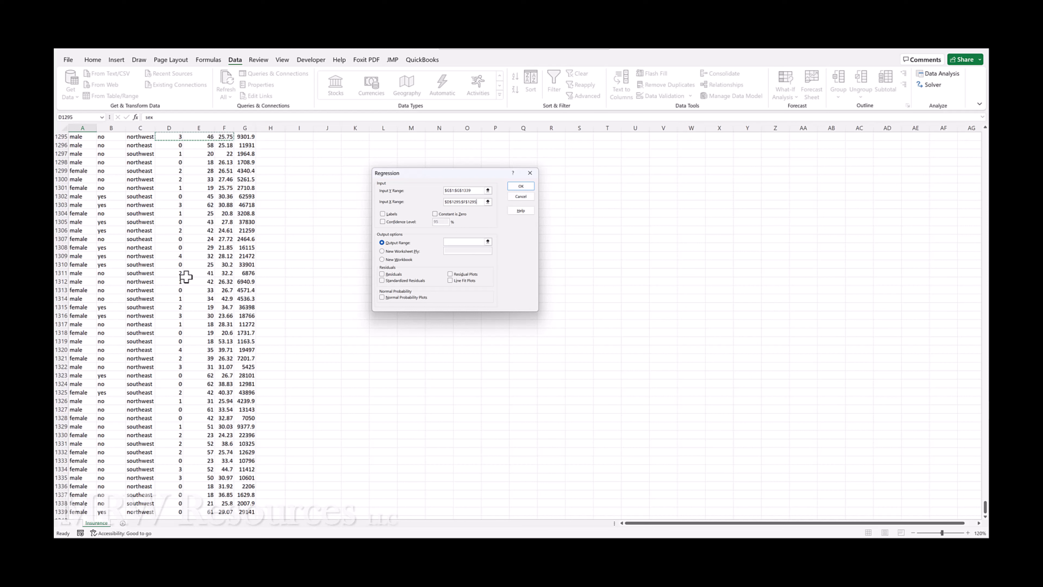
{"action": "key", "text": "ctrl+shift+Down"}
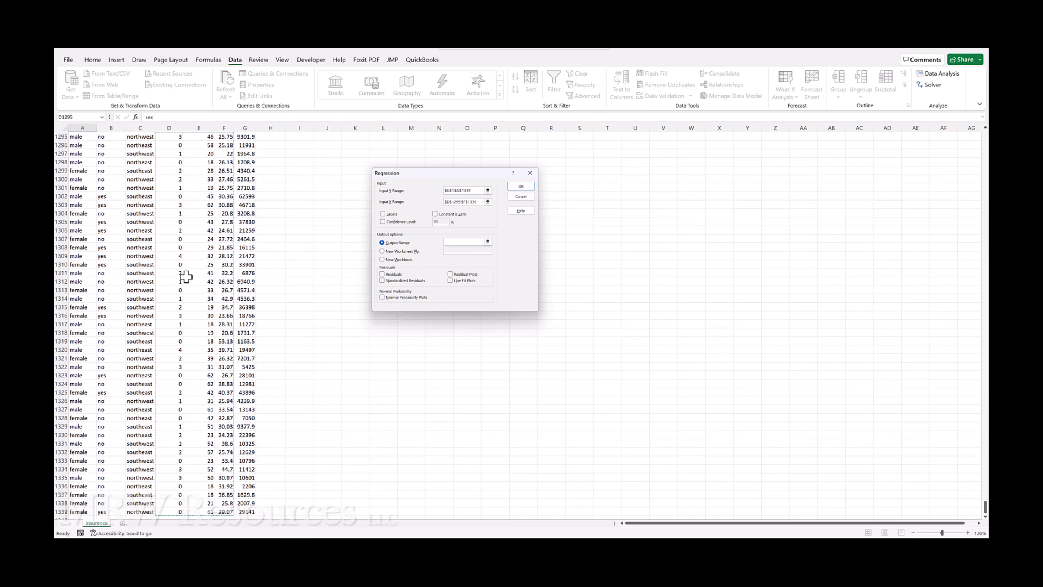
{"action": "key", "text": "Up"}
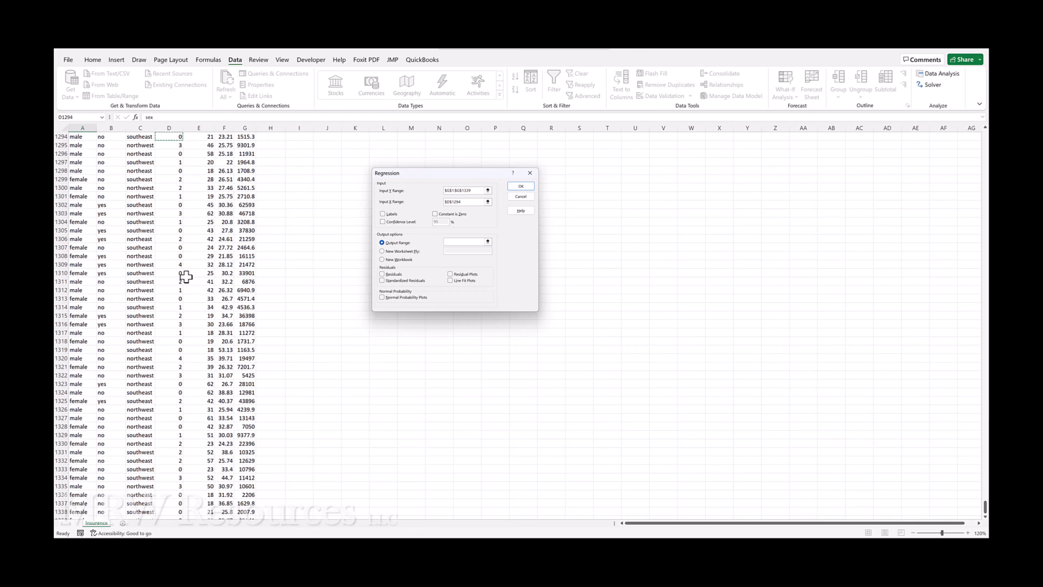
{"action": "key", "text": "ctrl+Up"}
{"action": "key", "text": "shift+Right"}
{"action": "key", "text": "shift+Right"}
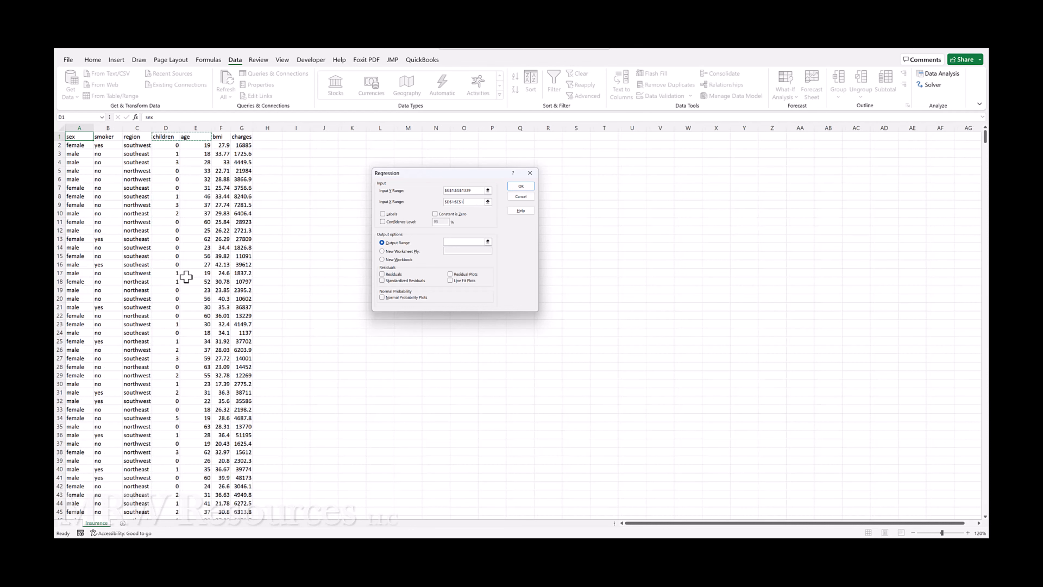
{"action": "key", "text": "ctrl+shift+Down"}
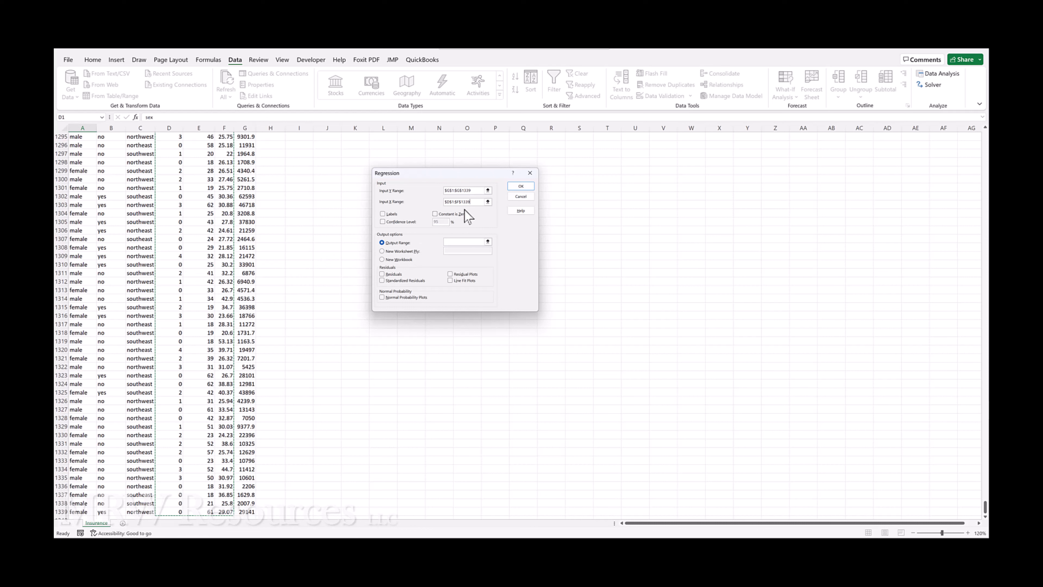
- Enable Labels and the 95% Confidence Level, and choose Output Range as the output option
{"action": "left_click", "coordinate": [383, 213]}
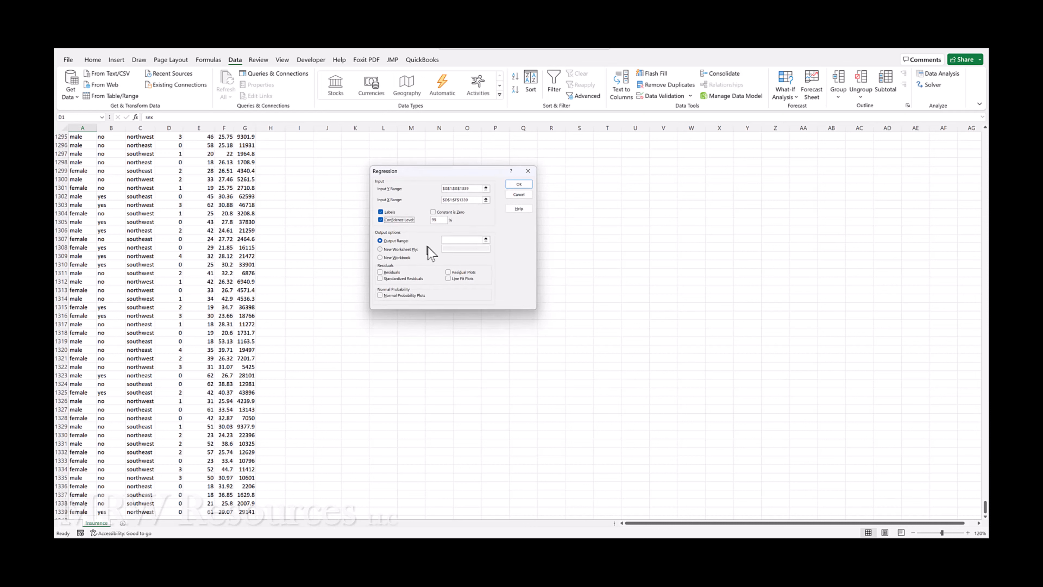
{"action": "left_click", "coordinate": [411, 249]}
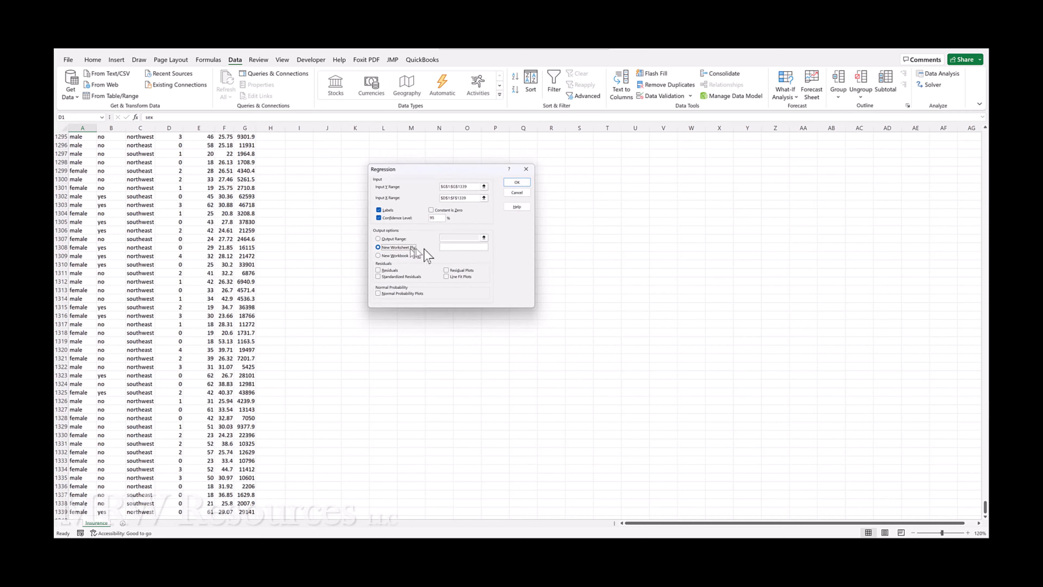
{"action": "left_click", "coordinate": [393, 239]}
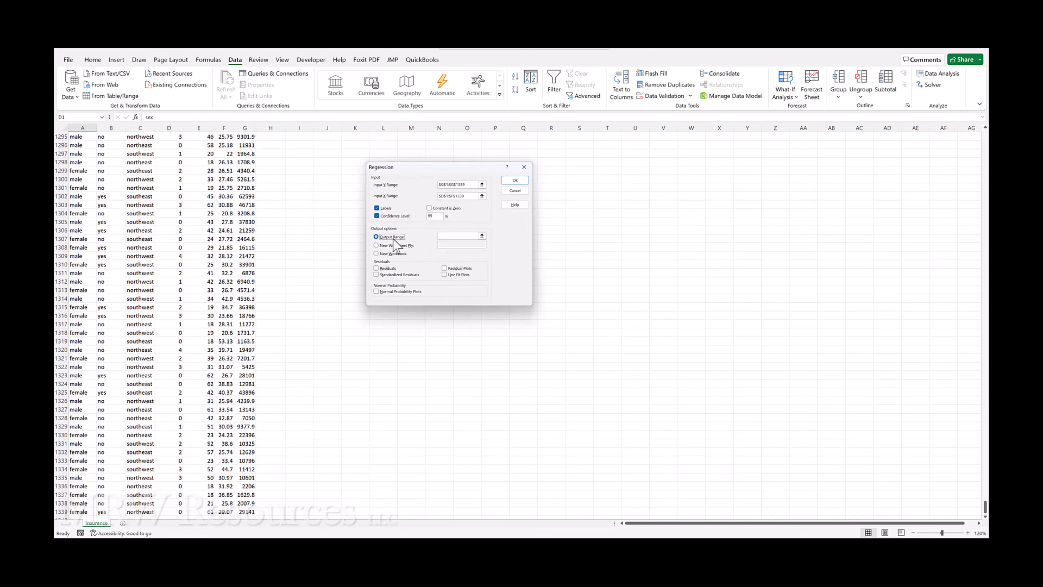
- Set the regression's output range to cell O5 and run the analysis
{"action": "left_click_drag", "start_coordinate": [424, 166], "coordinate": [433, 220]}
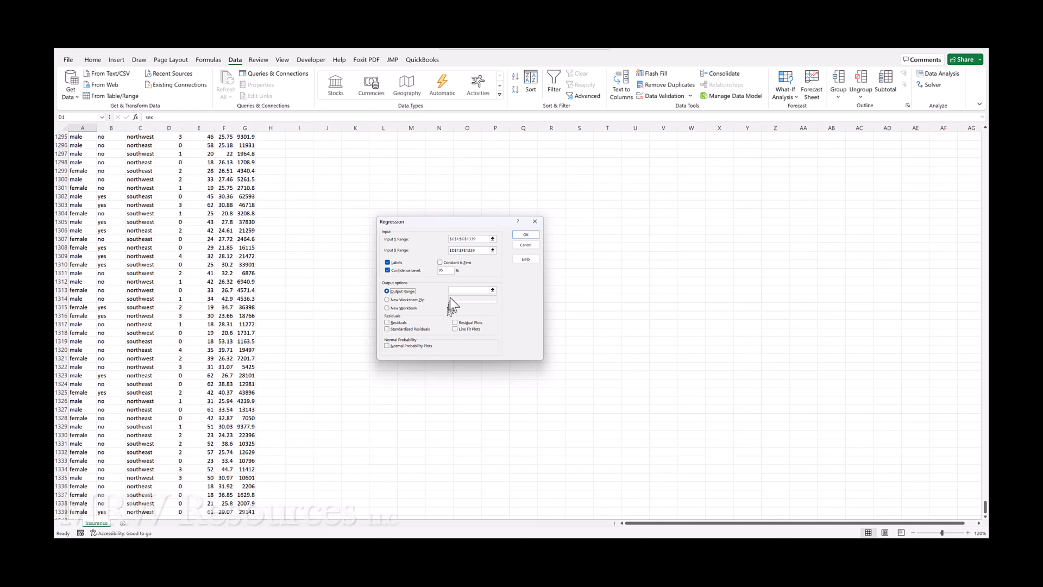
{"action": "left_click", "coordinate": [458, 290]}
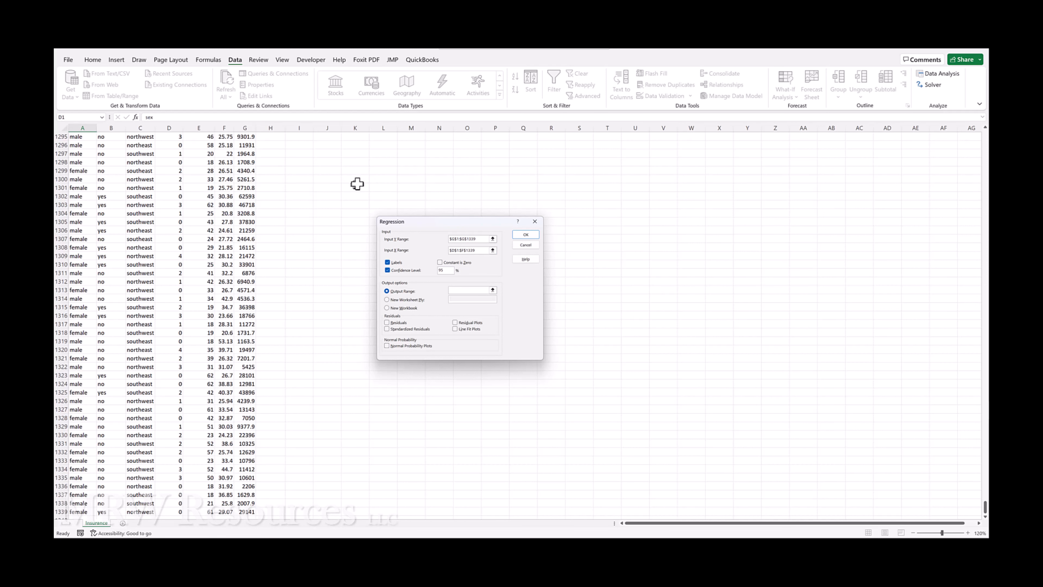
{"action": "left_click", "coordinate": [367, 183]}
{"action": "key", "text": "ctrl+Up"}
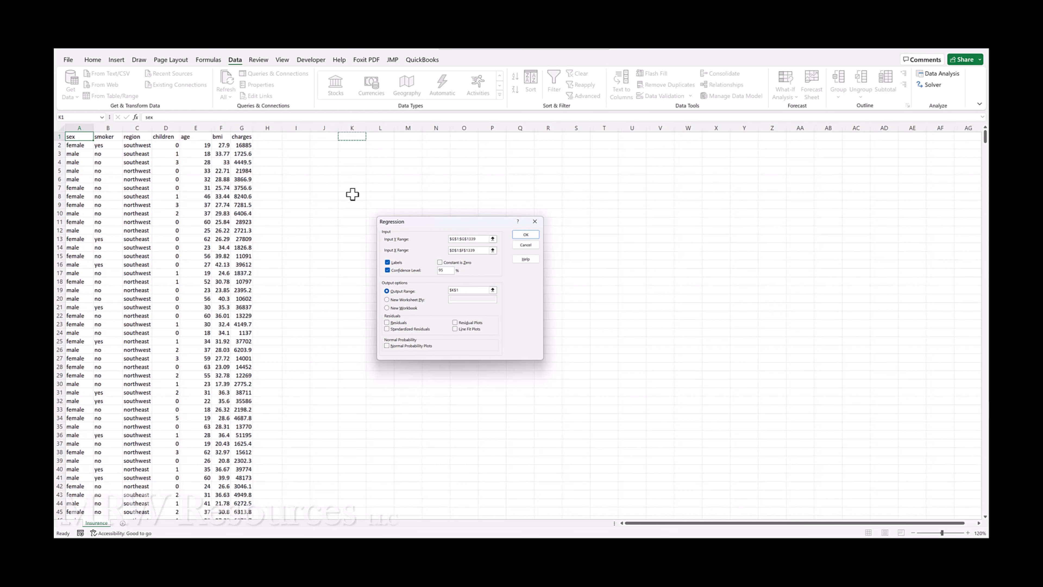
{"action": "key", "text": "Right"}
{"action": "key", "text": "Right"}
{"action": "key", "text": "Right"}
{"action": "key", "text": "Right"}
{"action": "key", "text": "Down"}
{"action": "key", "text": "Down"}
{"action": "key", "text": "Down"}
{"action": "key", "text": "Down"}
{"action": "left_click", "coordinate": [522, 237]}
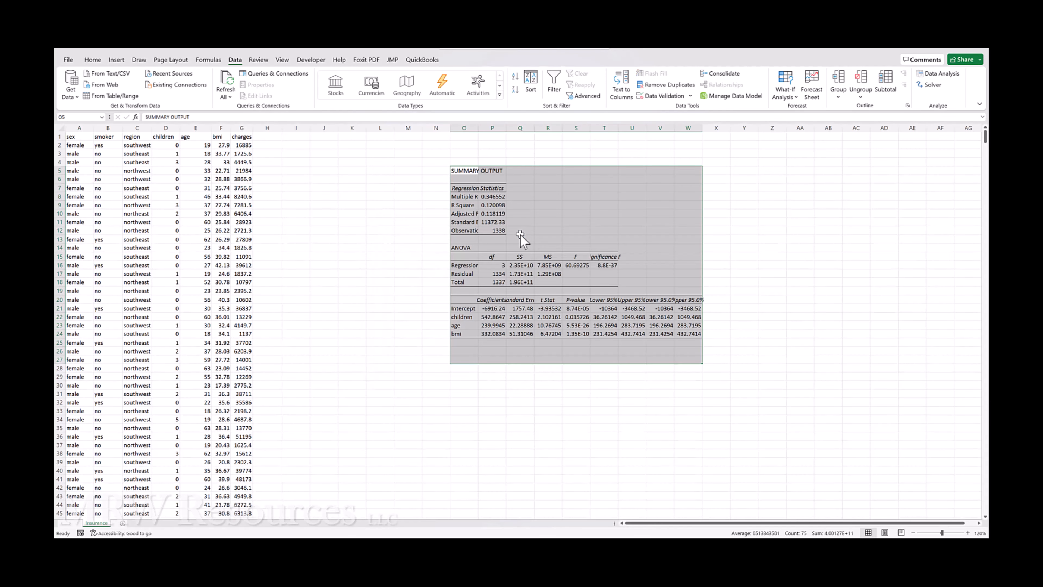
- Autofit columns O and P of the summary output and show Multiple R through Standard Error with five decimals
{"action": "double_click", "coordinate": [478, 124]}
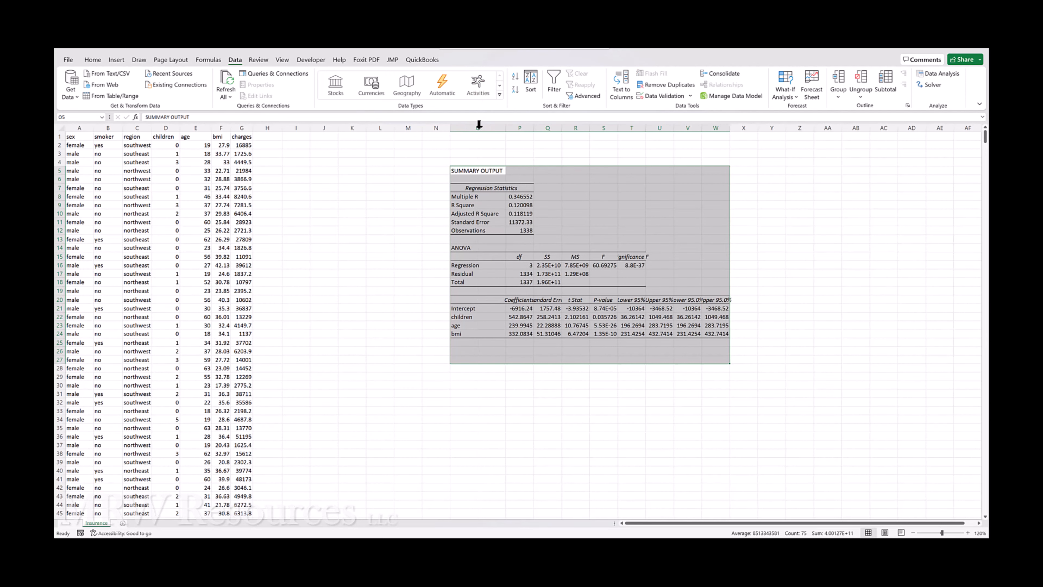
{"action": "double_click", "coordinate": [533, 124]}
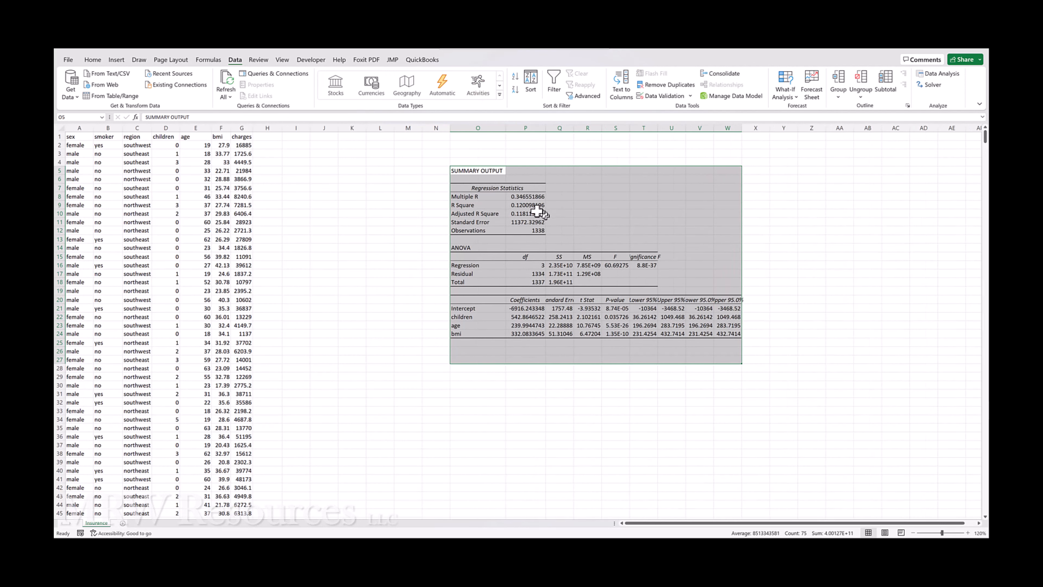
{"action": "left_click_drag", "start_coordinate": [527, 196], "coordinate": [527, 222]}
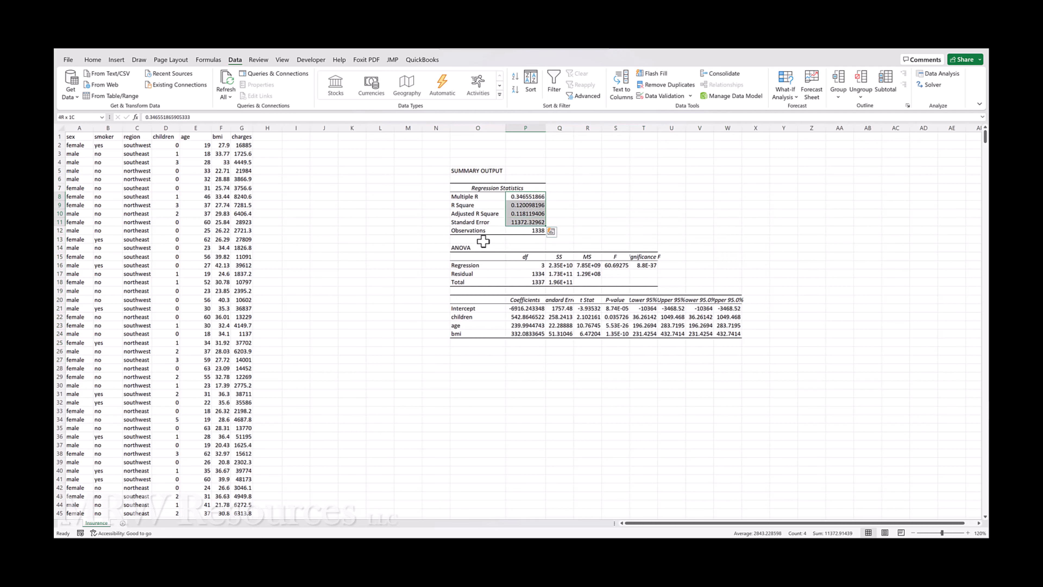
{"action": "left_click", "coordinate": [92, 60]}
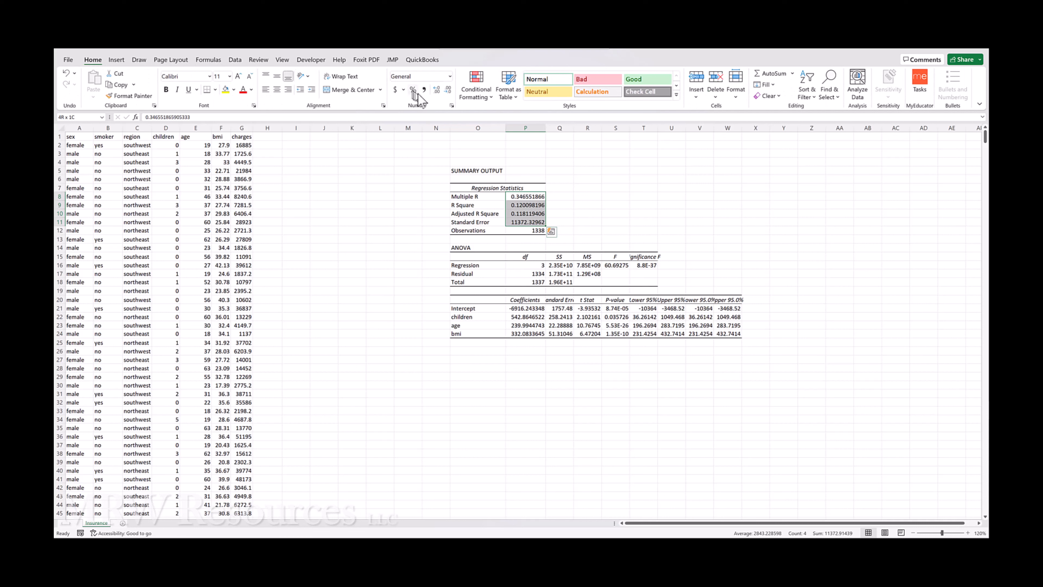
{"action": "left_click", "coordinate": [437, 92]}
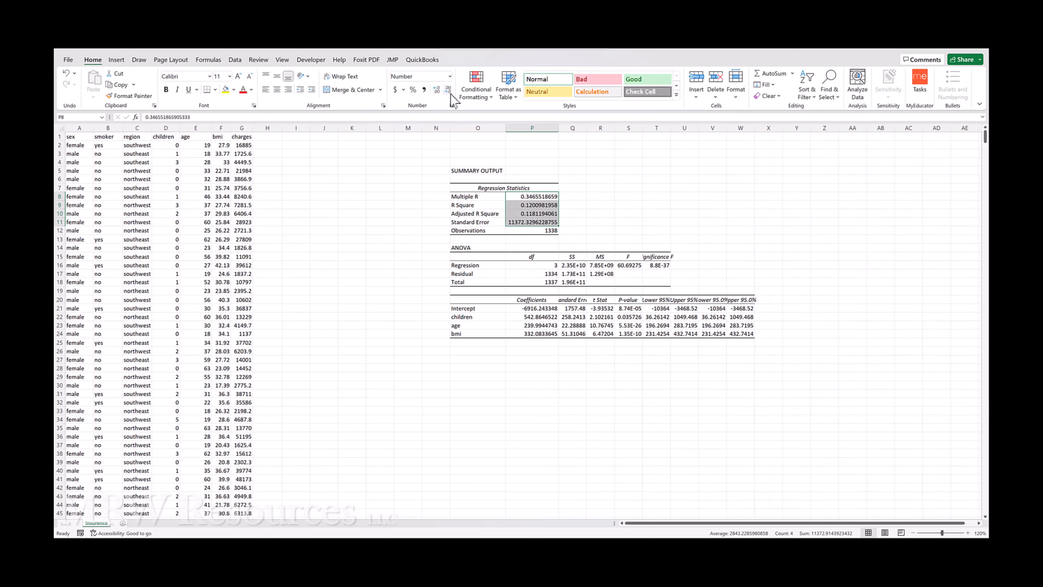
{"action": "left_click", "coordinate": [449, 91]}
{"action": "left_click", "coordinate": [449, 90]}
{"action": "left_click", "coordinate": [448, 90]}
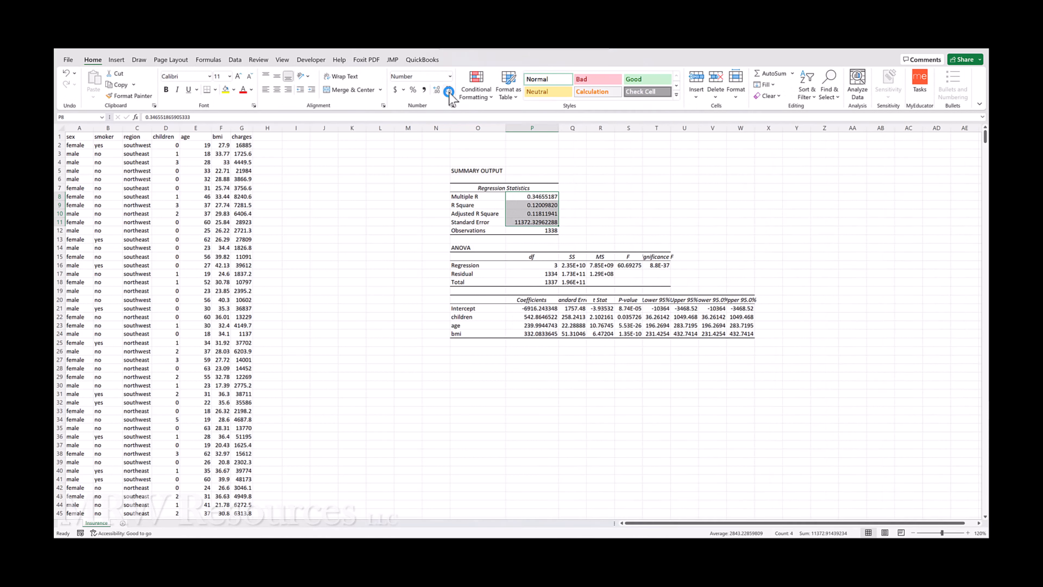
{"action": "left_click", "coordinate": [448, 90]}
{"action": "left_click", "coordinate": [448, 90]}
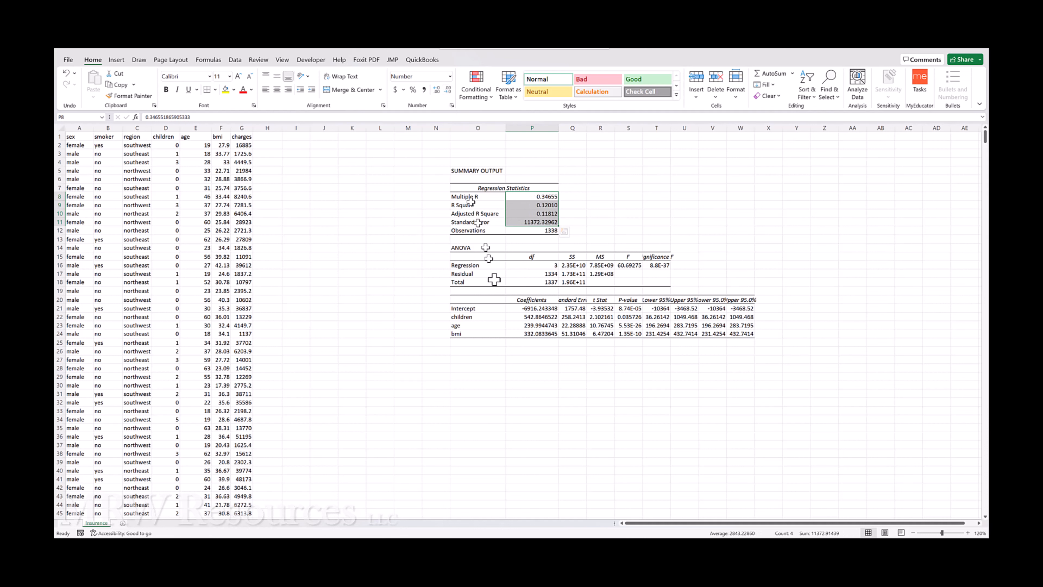
- Show all values of the coefficient table, P21:W24, with four decimals
{"action": "left_click", "coordinate": [574, 267]}
{"action": "left_click_drag", "start_coordinate": [576, 273], "coordinate": [657, 283]}
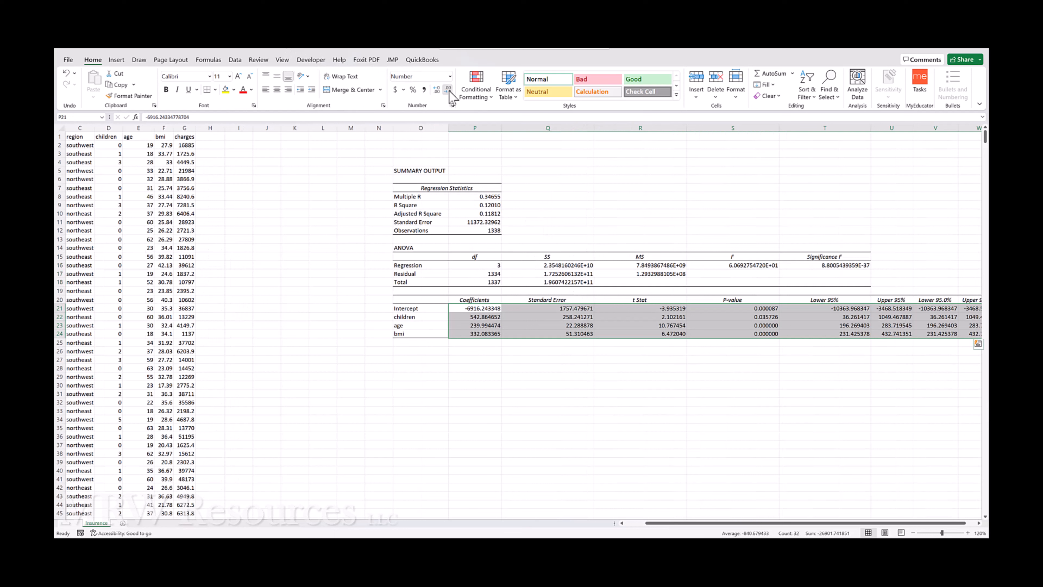
{"action": "left_click", "coordinate": [448, 91]}
{"action": "left_click", "coordinate": [447, 91]}
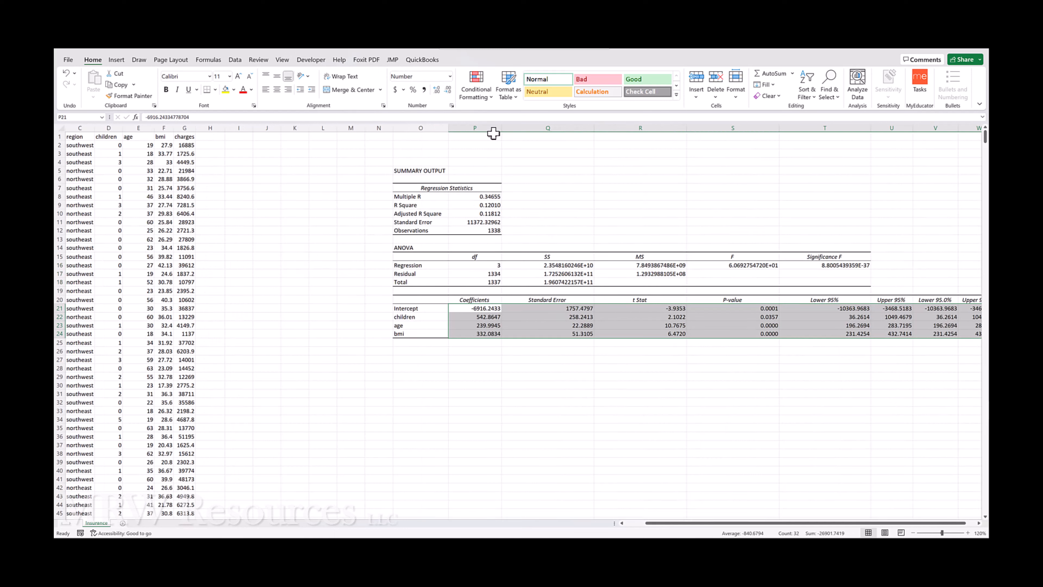
- Autofit columns P through V of the summary output
{"action": "double_click", "coordinate": [500, 128]}
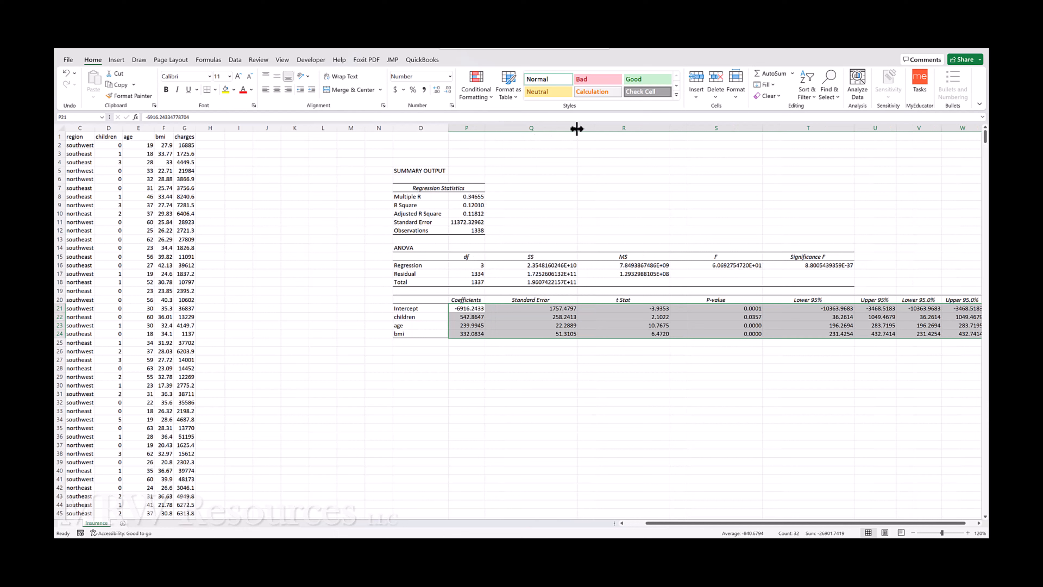
{"action": "double_click", "coordinate": [577, 128]}
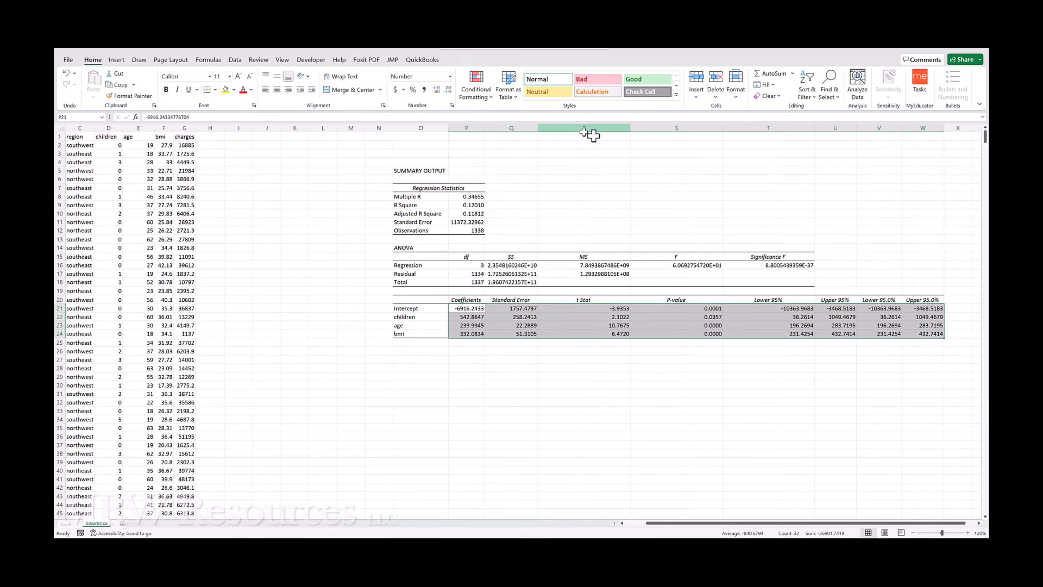
{"action": "double_click", "coordinate": [630, 127]}
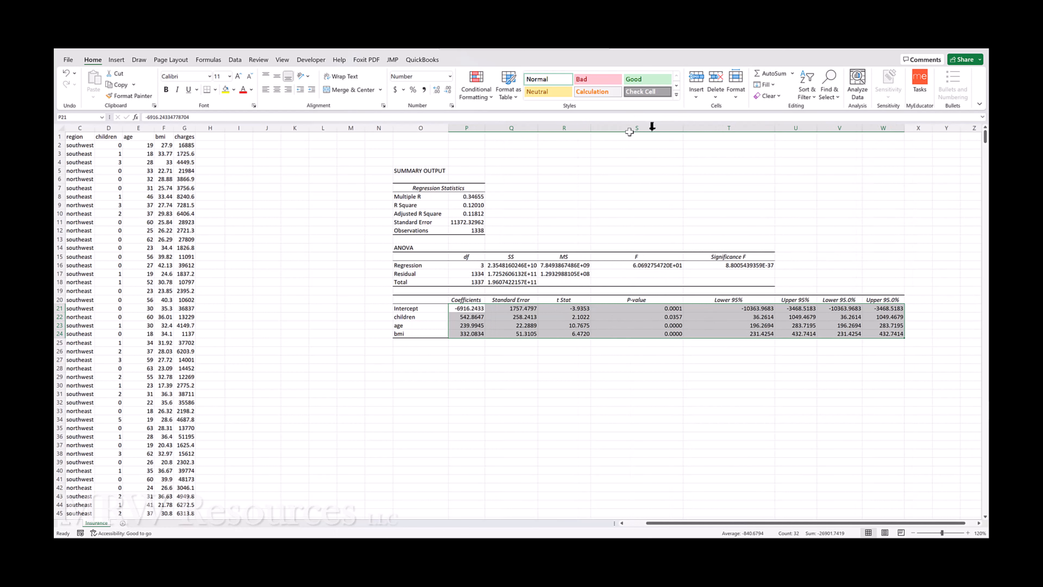
{"action": "double_click", "coordinate": [683, 127]}
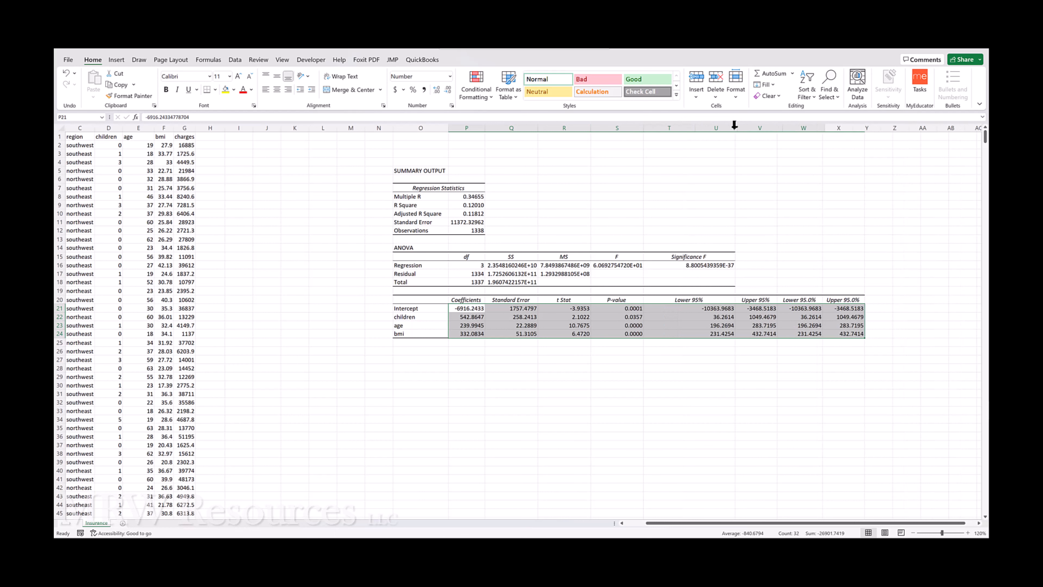
{"action": "double_click", "coordinate": [735, 128]}
{"action": "double_click", "coordinate": [737, 128]}
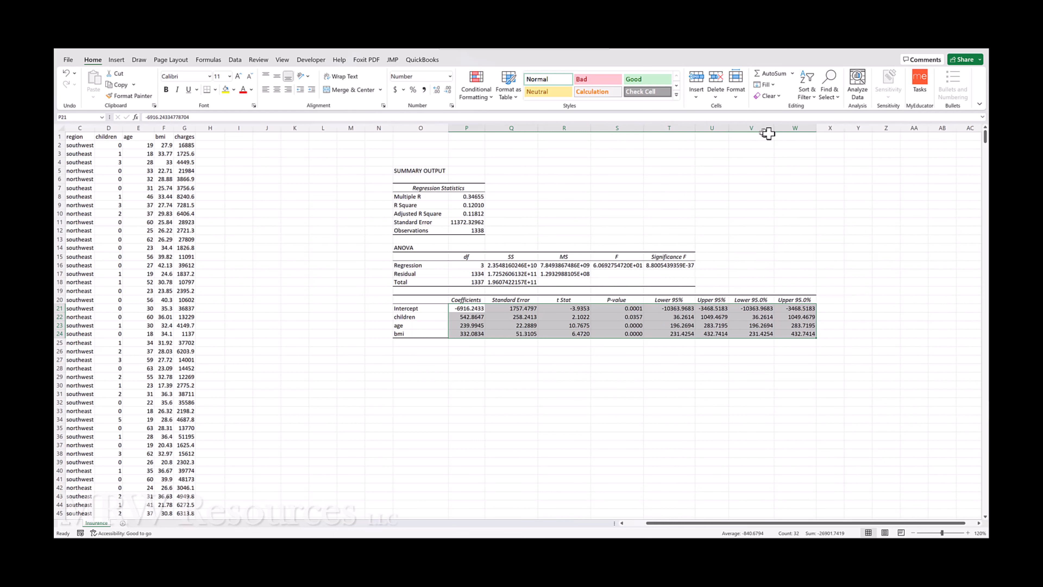
{"action": "double_click", "coordinate": [774, 128]}
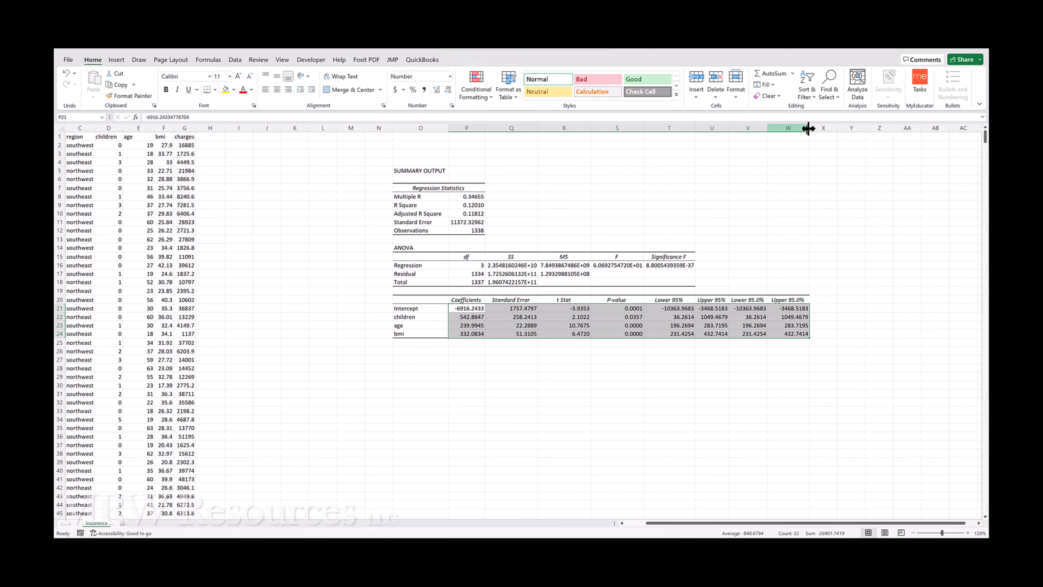
{"action": "left_click", "coordinate": [401, 393]}
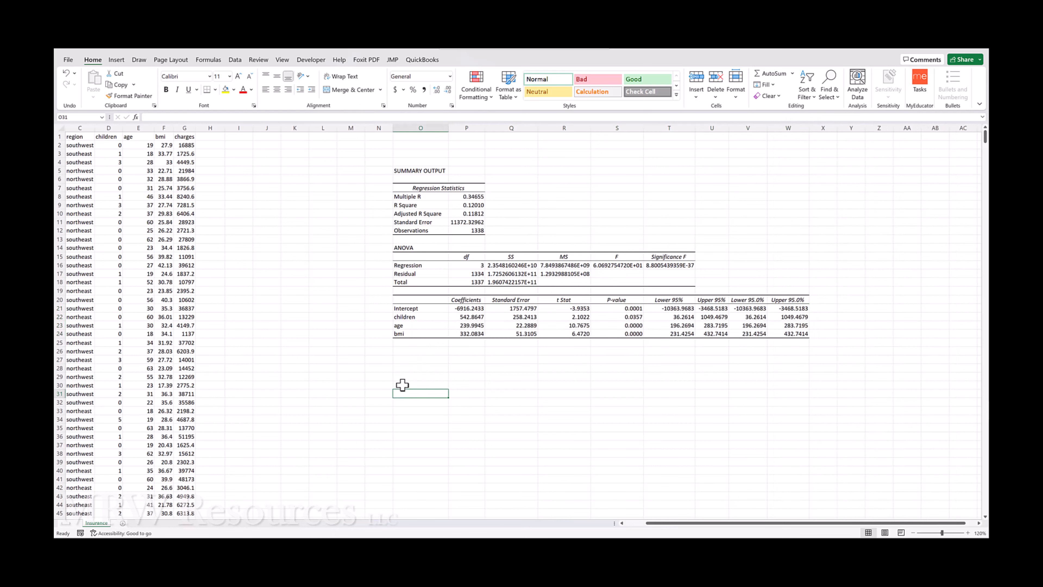
- Highlight the R Square value in cell P9 with a yellow fill
{"action": "left_click", "coordinate": [466, 207]}
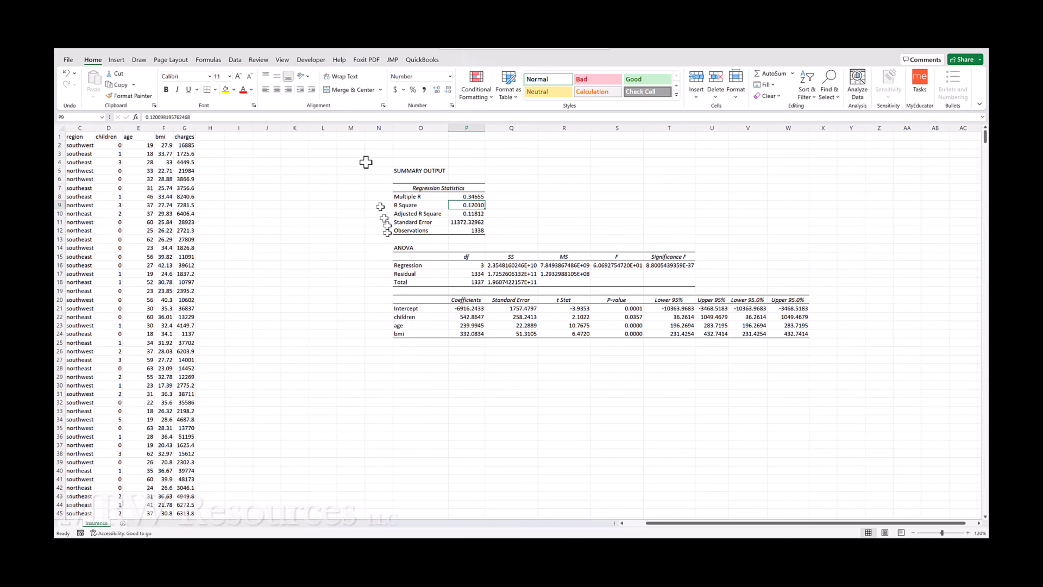
{"action": "left_click", "coordinate": [225, 89]}
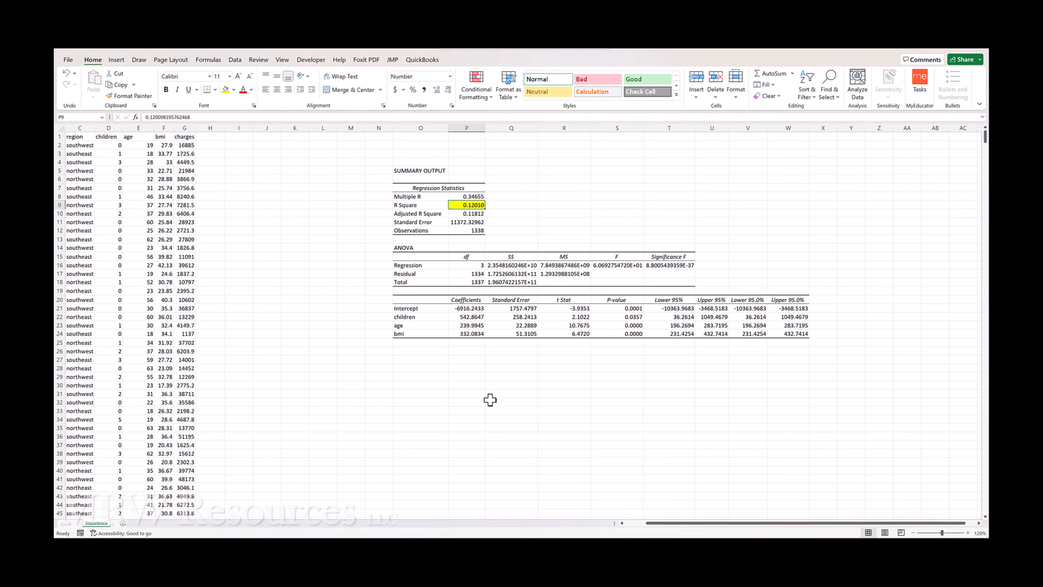
{"action": "key", "text": "Down"}
{"action": "key", "text": "Up"}
- Highlight the ANOVA table's F and Significance F values, S16 and T16, with a yellow fill
{"action": "key", "text": "Down"}
{"action": "key", "text": "Down"}
{"action": "key", "text": "Down"}
{"action": "key", "text": "Down"}
{"action": "key", "text": "Down"}
{"action": "key", "text": "Down"}
{"action": "key", "text": "Down"}
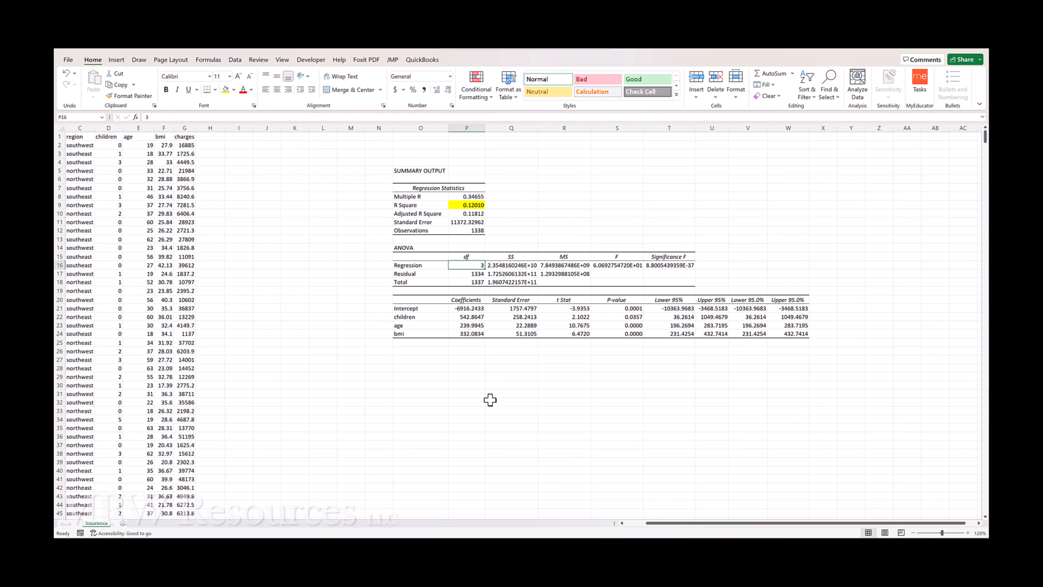
{"action": "key", "text": "Right"}
{"action": "key", "text": "Right"}
{"action": "key", "text": "Right"}
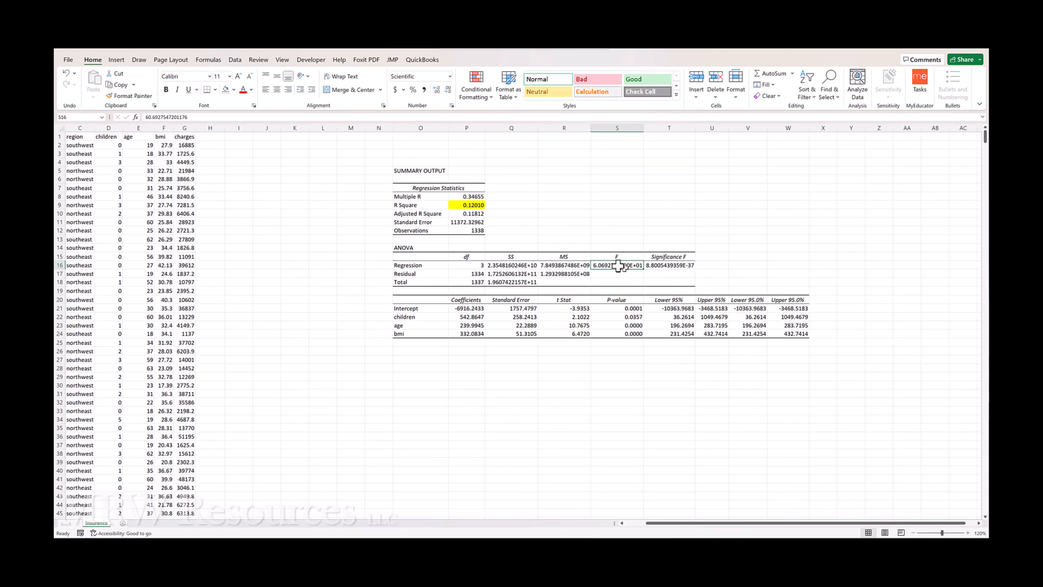
{"action": "left_click", "coordinate": [233, 89]}
{"action": "left_click", "coordinate": [246, 172]}
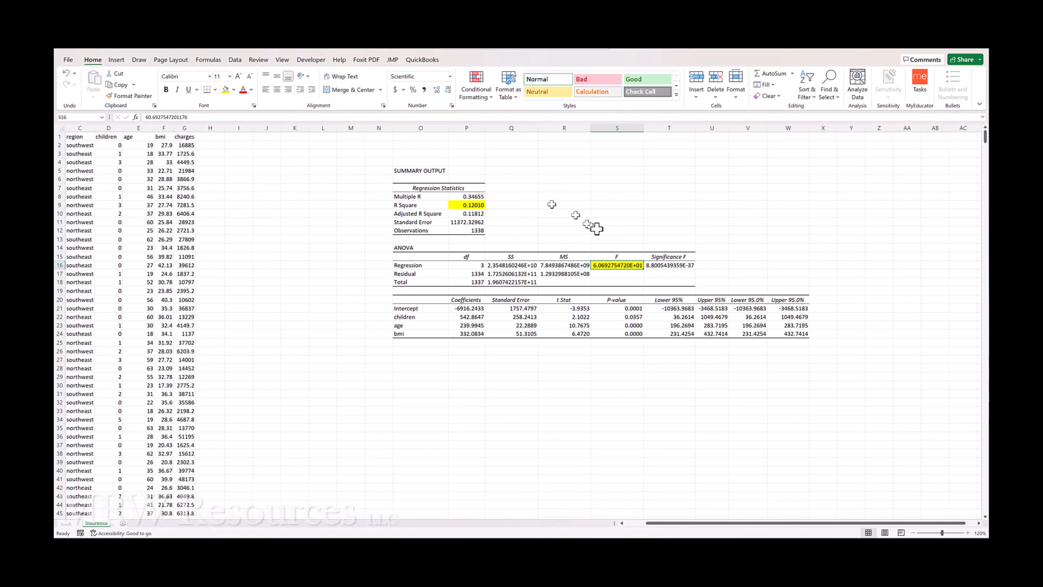
{"action": "left_click", "coordinate": [673, 266]}
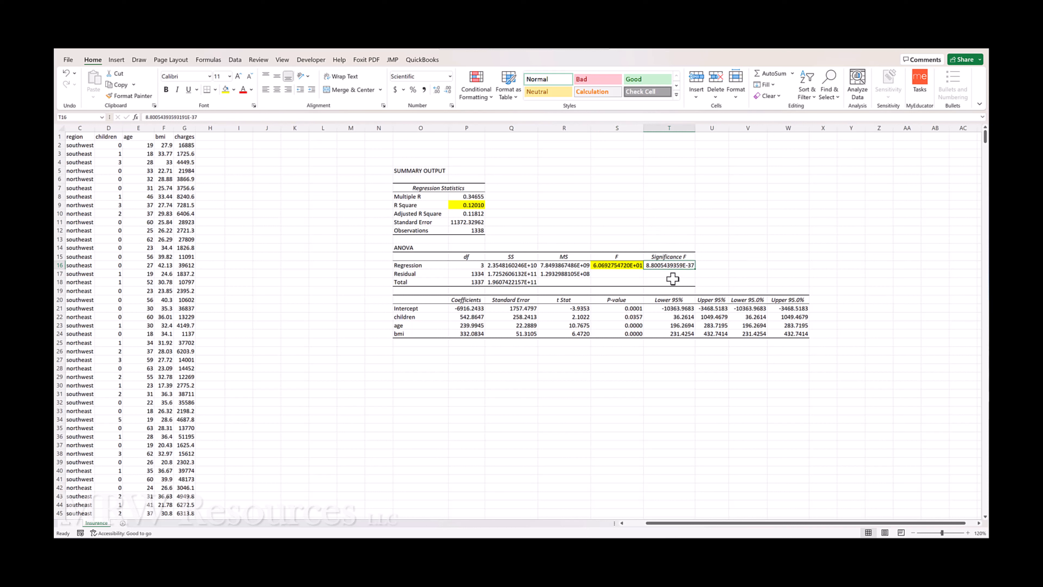
{"action": "left_click", "coordinate": [224, 90]}
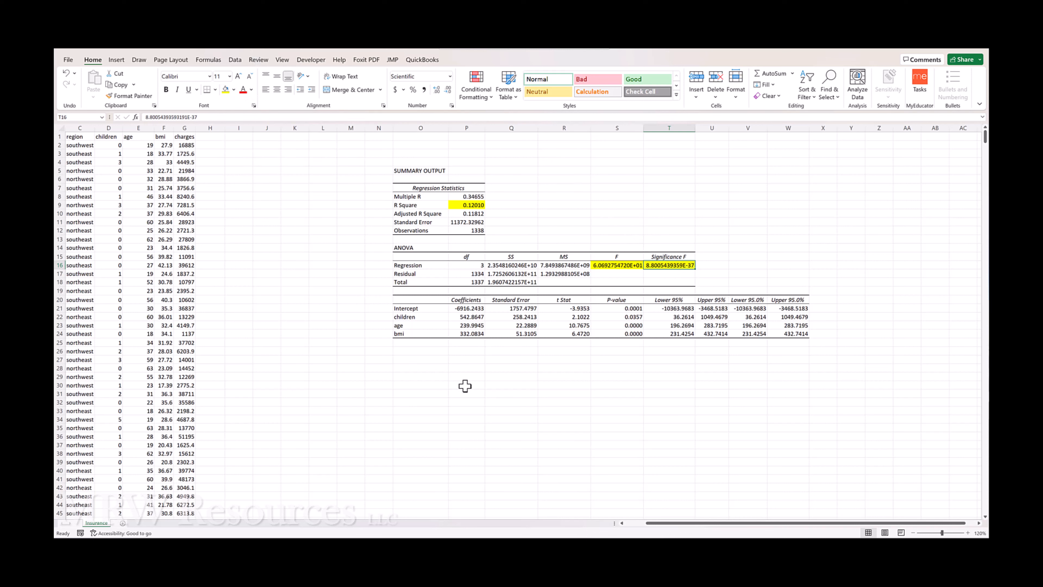
- Highlight the Coefficients for the intercept, children, age and bmi, P21:P24, with a yellow fill
{"action": "left_click", "coordinate": [466, 308]}
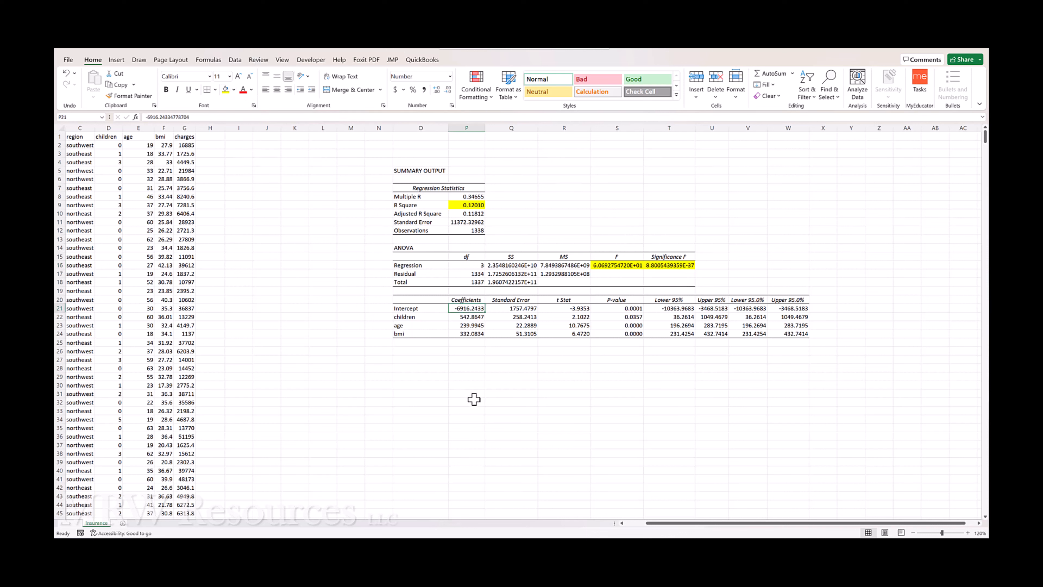
{"action": "key", "text": "shift+Down"}
{"action": "key", "text": "shift+Down"}
{"action": "key", "text": "shift+Down"}
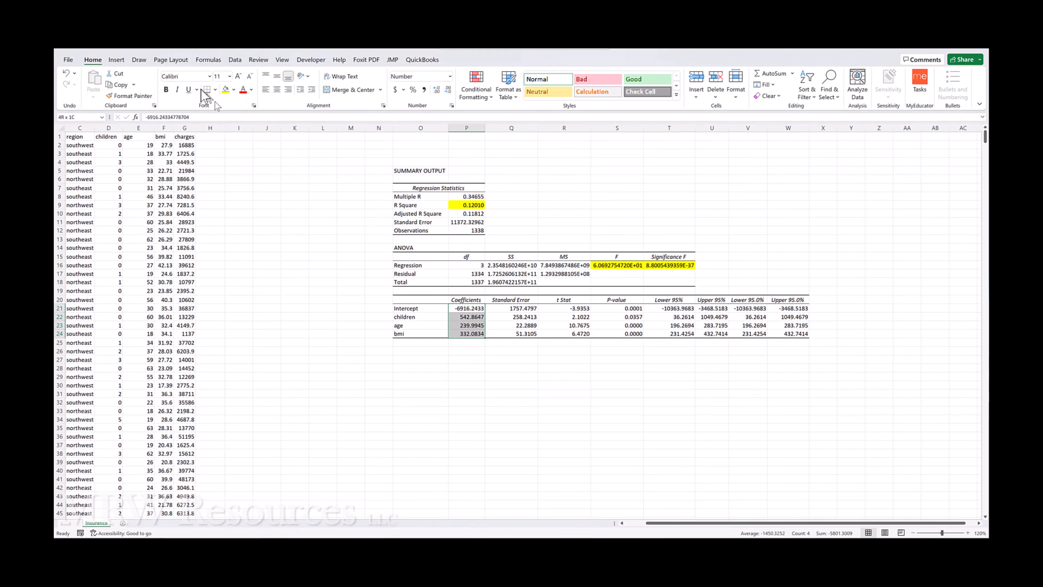
{"action": "left_click", "coordinate": [225, 90]}
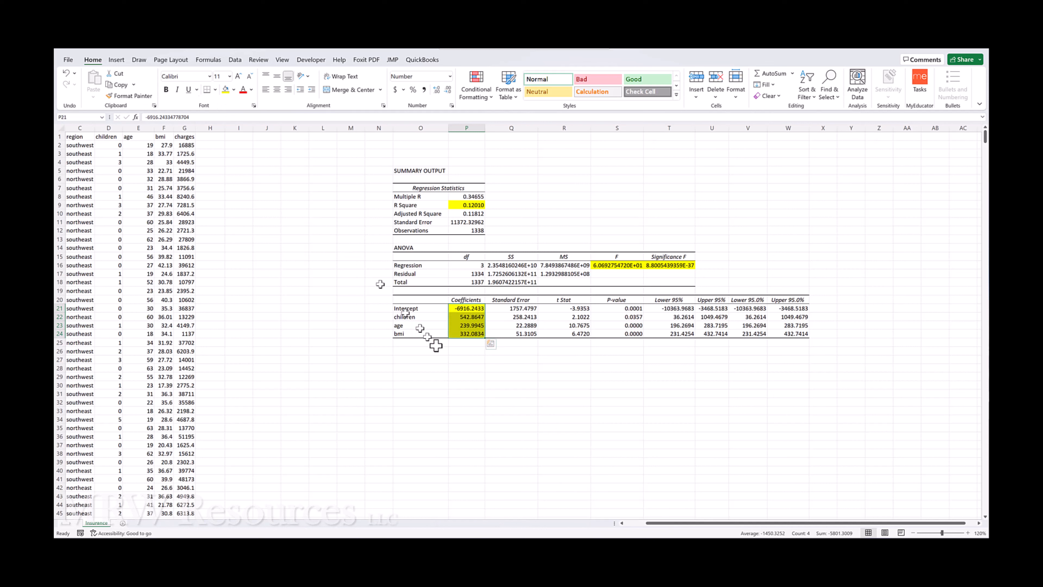
- Highlight the P-values for the intercept, children, age and bmi, S21:S24, with a yellow fill
{"action": "left_click", "coordinate": [464, 310]}
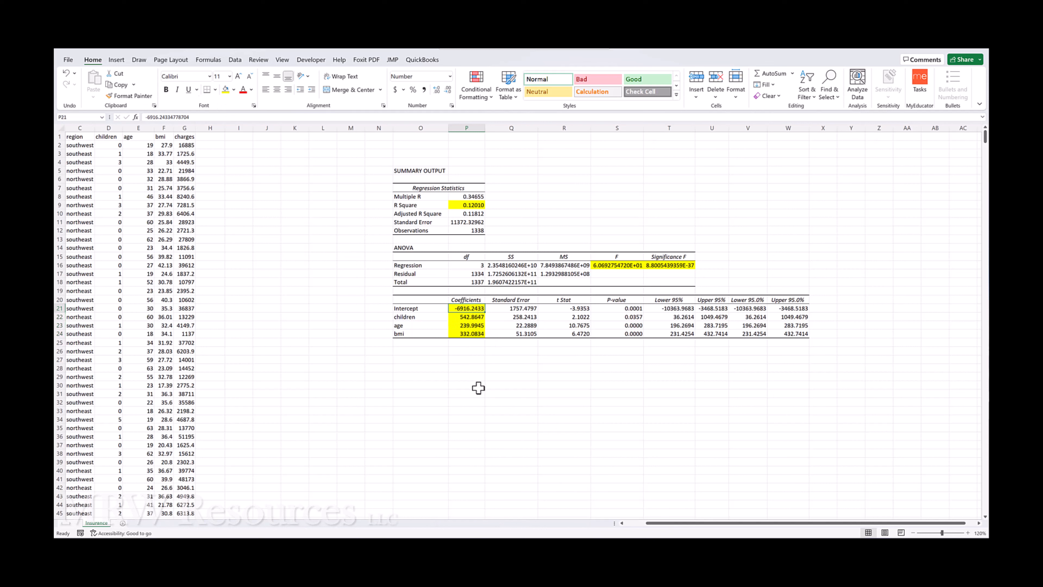
{"action": "key", "text": "Down"}
{"action": "key", "text": "Down"}
{"action": "key", "text": "Down"}
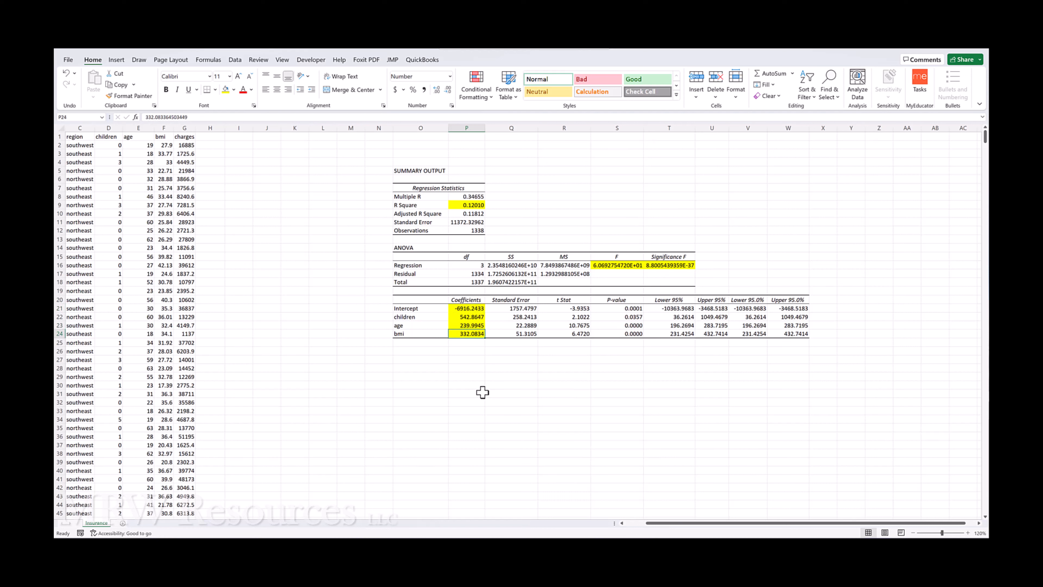
{"action": "key", "text": "Right"}
{"action": "key", "text": "Right"}
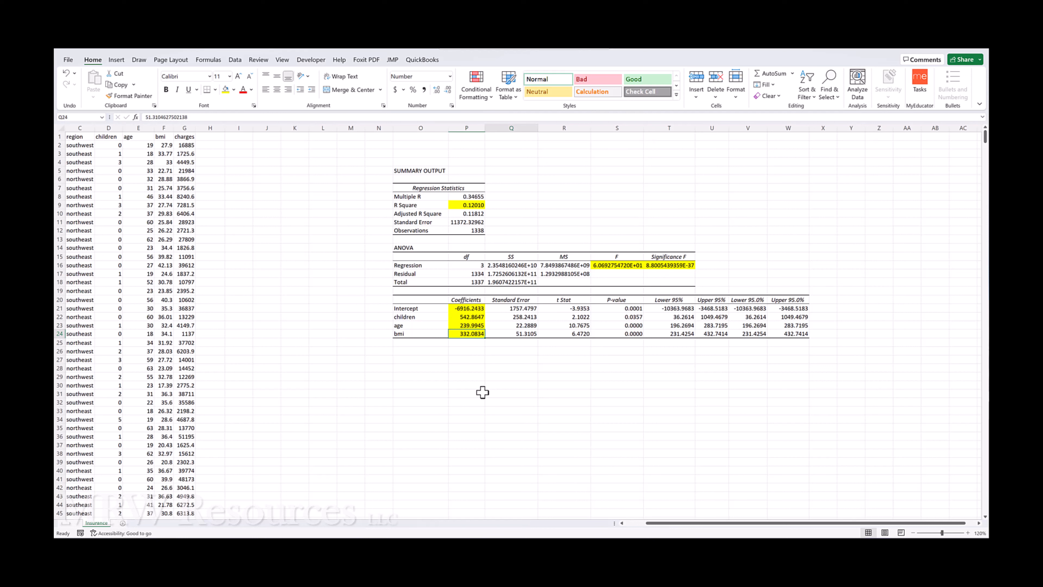
{"action": "key", "text": "Up"}
{"action": "key", "text": "Up"}
{"action": "key", "text": "Up"}
{"action": "key", "text": "shift+Down"}
{"action": "key", "text": "shift+Down"}
{"action": "key", "text": "shift+Down"}
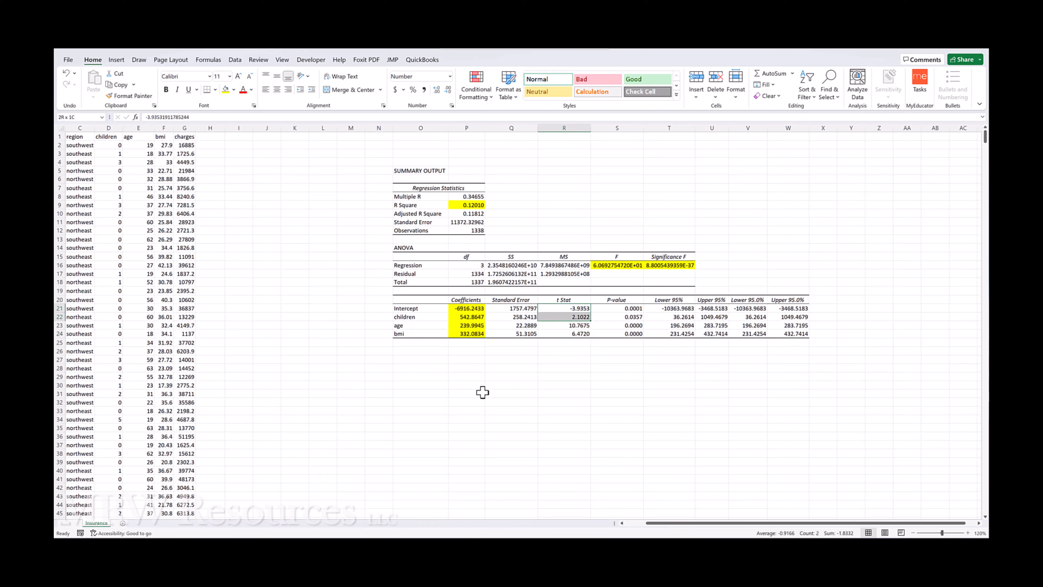
{"action": "key", "text": "shift+Right"}
{"action": "key", "text": "Right"}
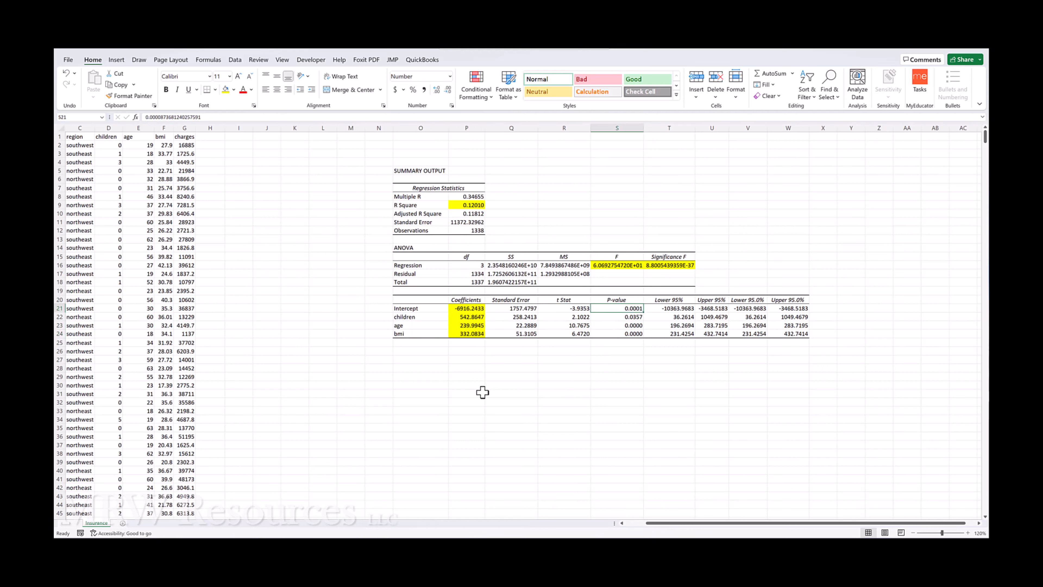
{"action": "key", "text": "shift+Down"}
{"action": "key", "text": "shift+Down"}
{"action": "key", "text": "shift+Down"}
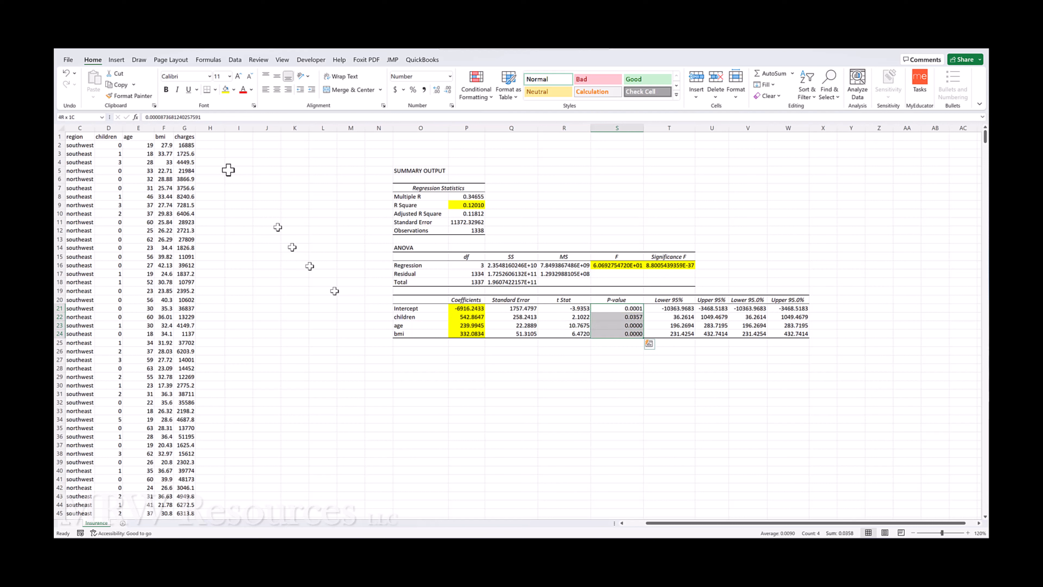
{"action": "left_click", "coordinate": [225, 90]}
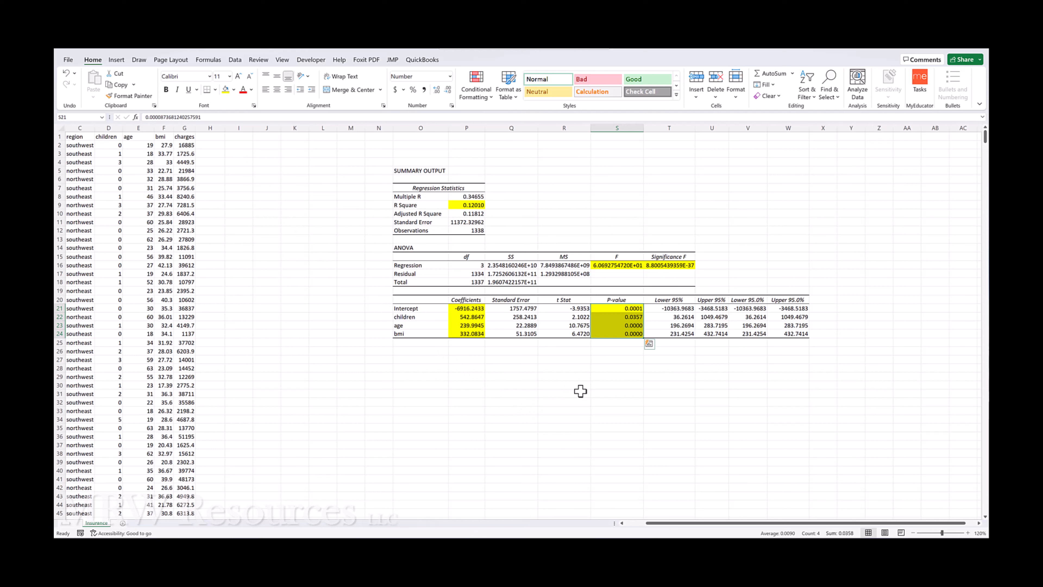
- Examine the full P-values of the intercept, children, age and bmi one by one to judge their significance
{"action": "key", "text": "Down"}
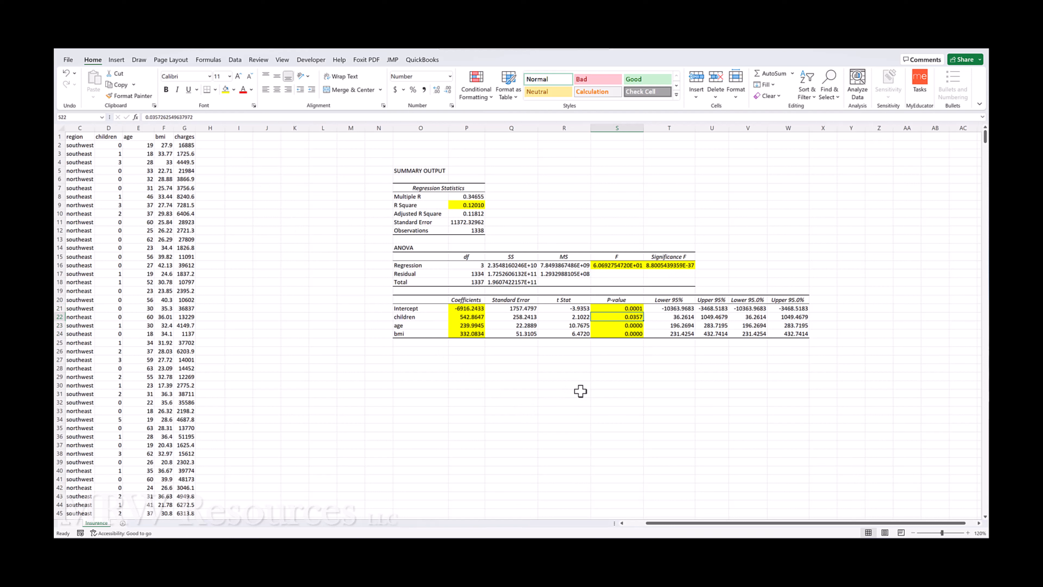
{"action": "key", "text": "Down"}
{"action": "key", "text": "Down"}
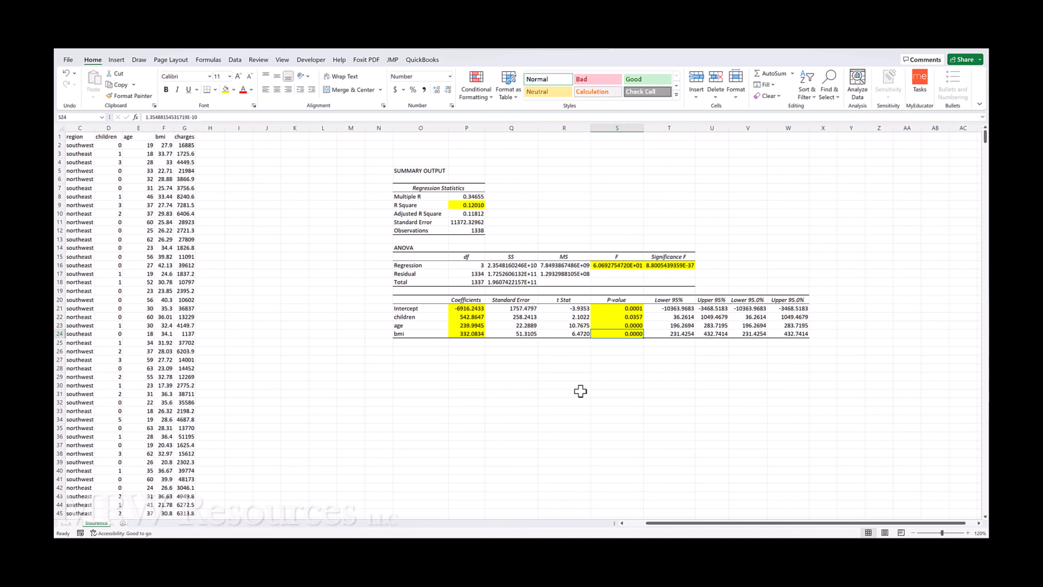
{"action": "key", "text": "Up"}
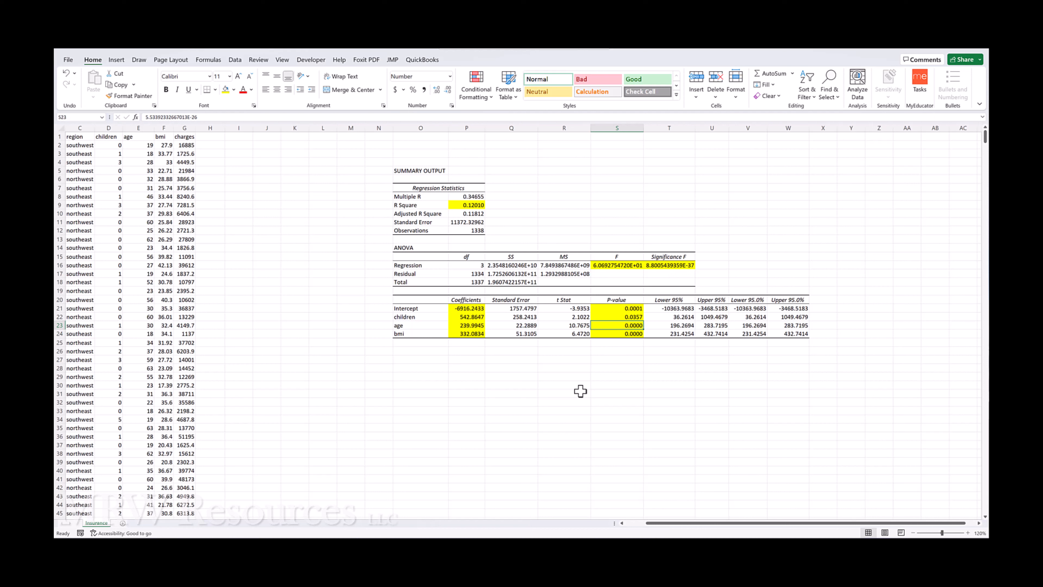
{"action": "key", "text": "Up"}
{"action": "key", "text": "Up"}
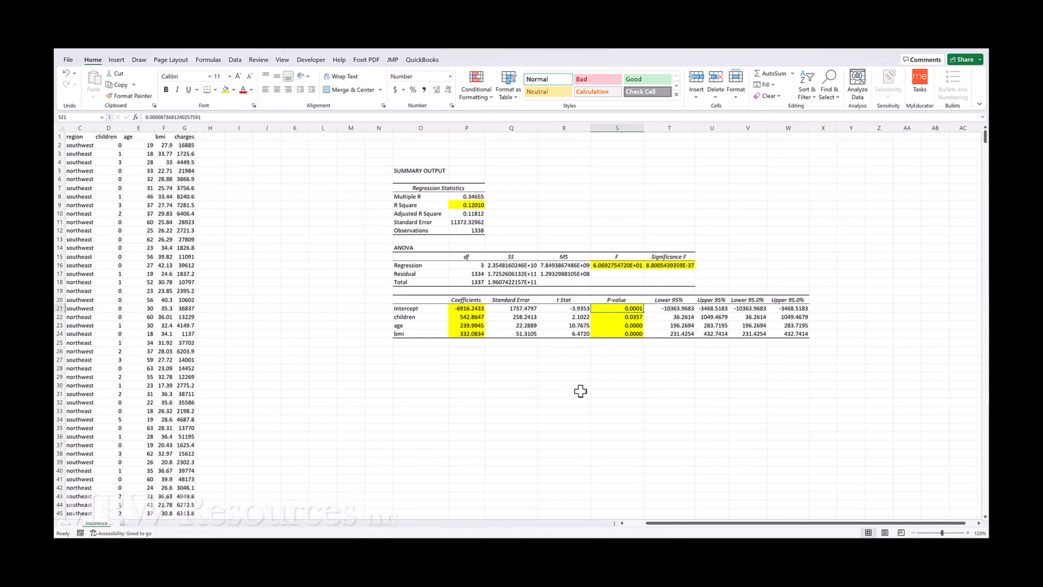
{"action": "key", "text": "Down"}
{"action": "key", "text": "Down"}
{"action": "key", "text": "Down"}
{"action": "key", "text": "Up"}
{"action": "key", "text": "Up"}
{"action": "key", "text": "Down"}
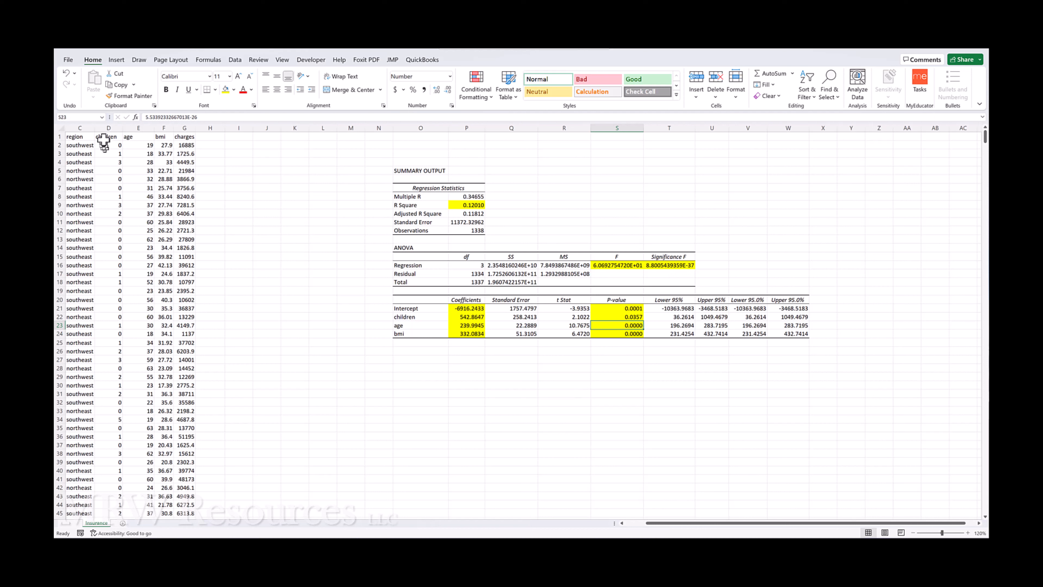
- Insert a histogram of the children column, column D
{"action": "left_click", "coordinate": [108, 123]}
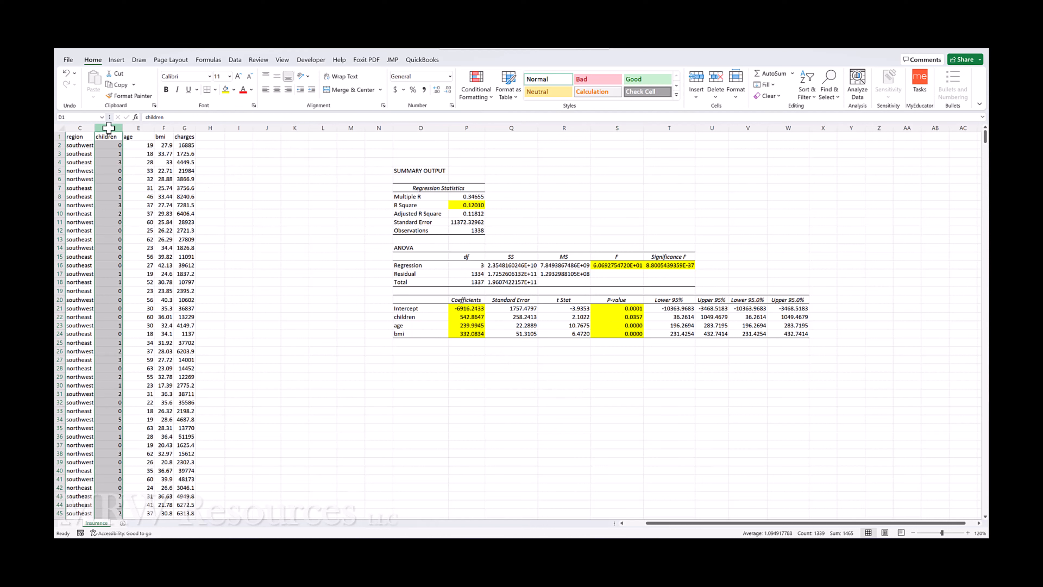
{"action": "left_click", "coordinate": [116, 62]}
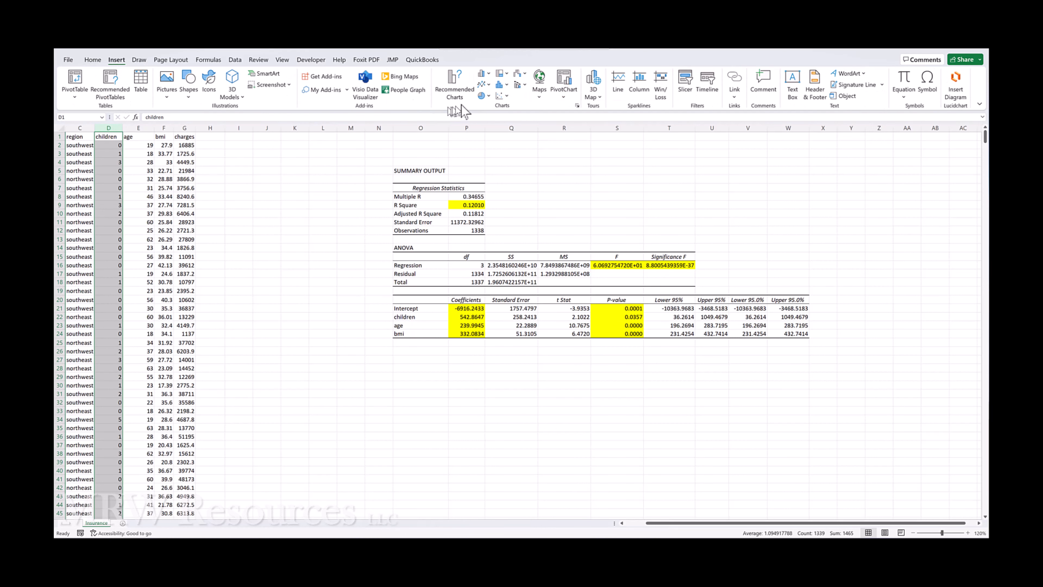
{"action": "left_click", "coordinate": [501, 84]}
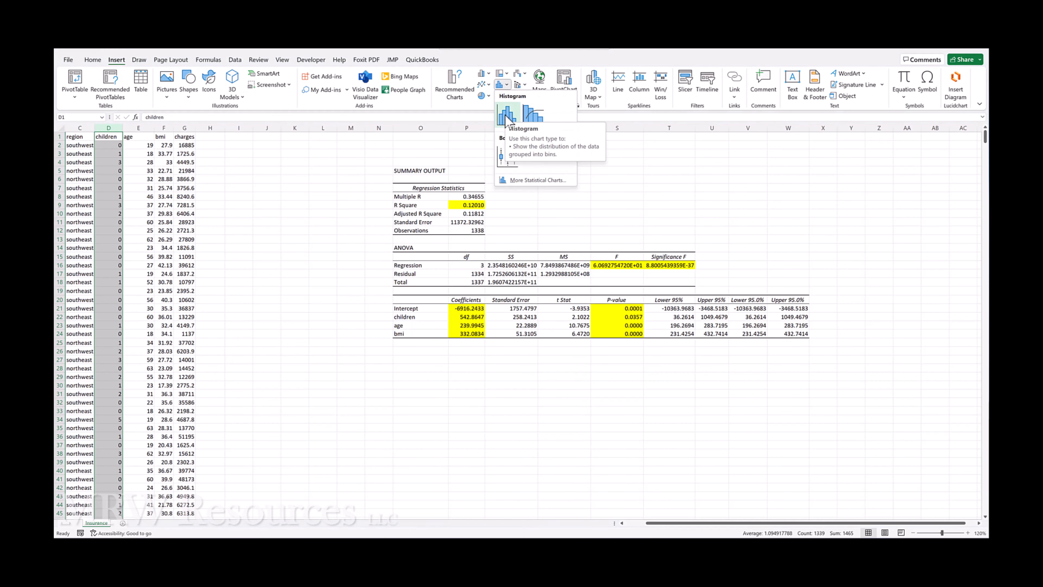
{"action": "left_click", "coordinate": [507, 156]}
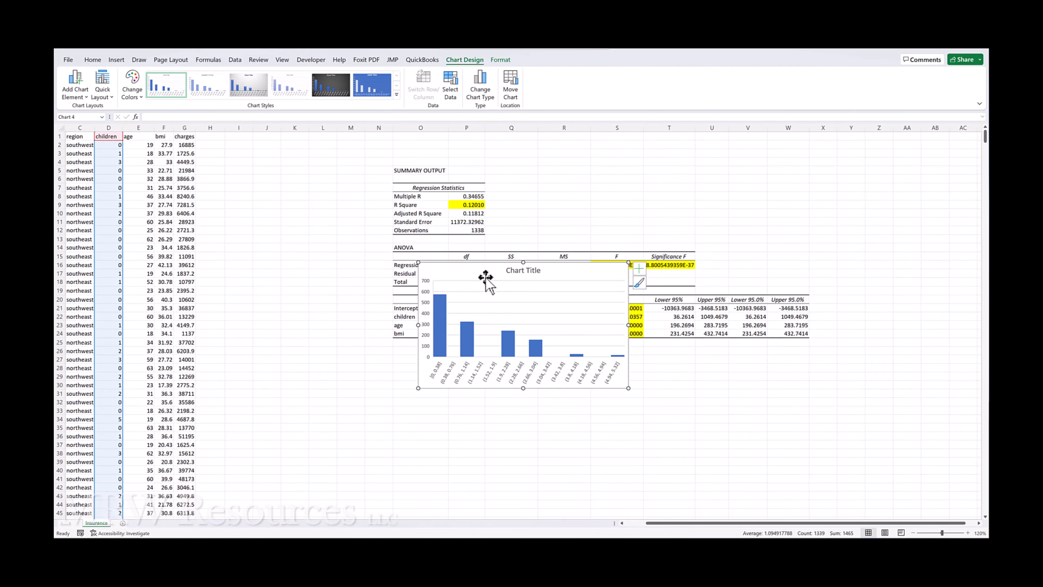
- Move the children histogram below the regression coefficients table and title it Children
{"action": "left_click_drag", "start_coordinate": [489, 285], "coordinate": [796, 362]}
{"action": "double_click", "coordinate": [823, 356]}
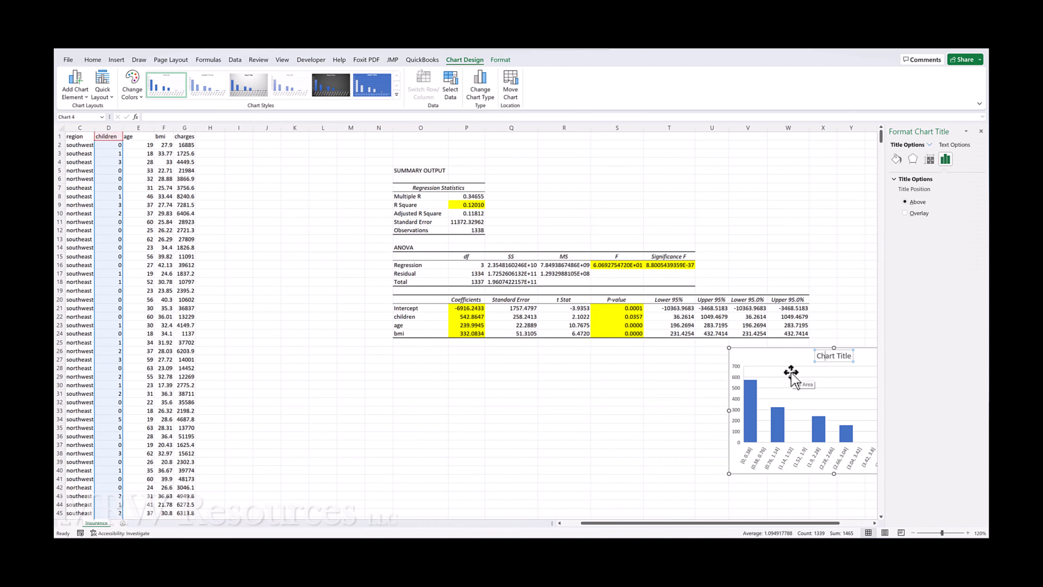
{"action": "type", "text": "ildren"}
{"action": "key", "text": "Delete"}
{"action": "key", "text": "Delete"}
{"action": "key", "text": "Delete"}
{"action": "key", "text": "Delete"}
{"action": "key", "text": "Delete"}
{"action": "key", "text": "Delete"}
{"action": "key", "text": "Delete"}
{"action": "key", "text": "Delete"}
{"action": "key", "text": "Delete"}
{"action": "left_click", "coordinate": [689, 398]}
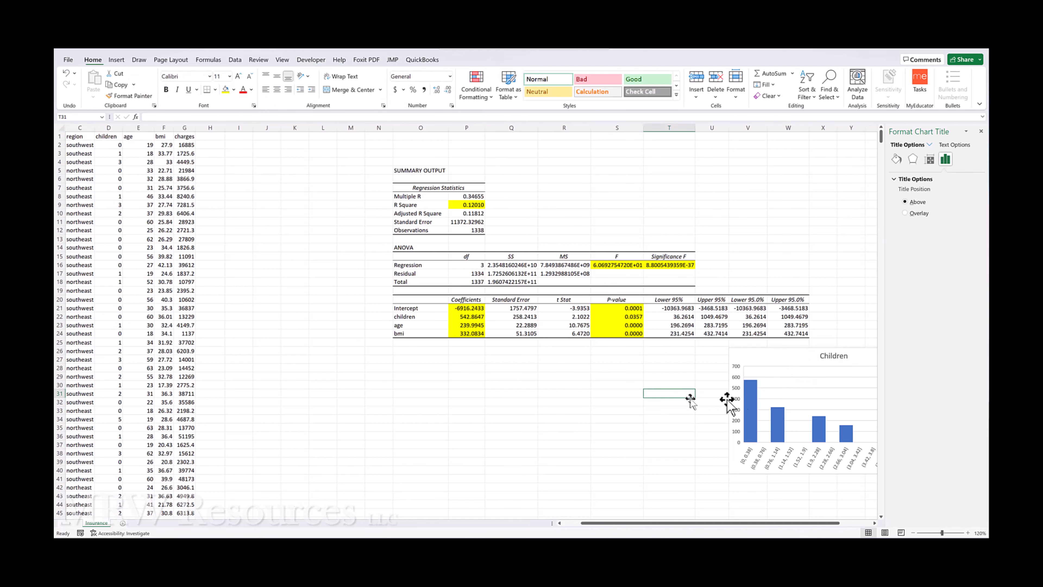
{"action": "left_click", "coordinate": [794, 360]}
{"action": "left_click_drag", "start_coordinate": [791, 361], "coordinate": [731, 362]}
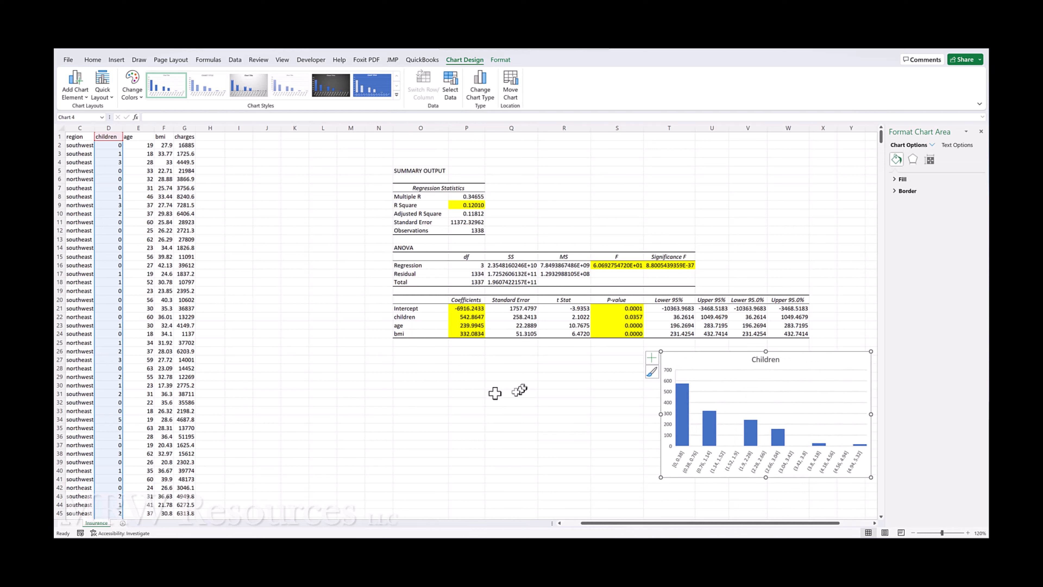
- Insert a histogram of the age column, column E, and place it in the empty area below the regression output
{"action": "left_click", "coordinate": [132, 127]}
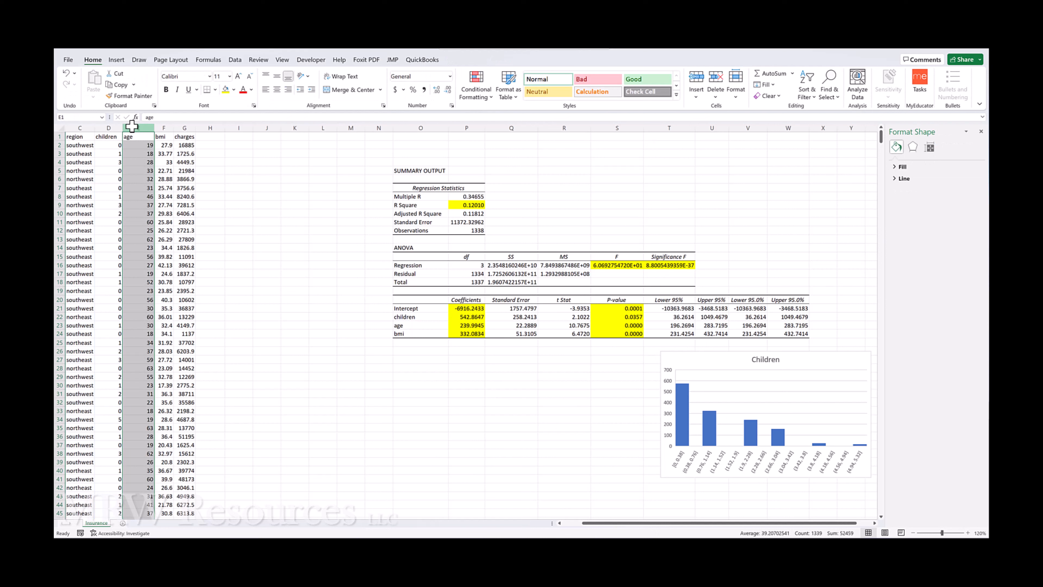
{"action": "left_click", "coordinate": [116, 59]}
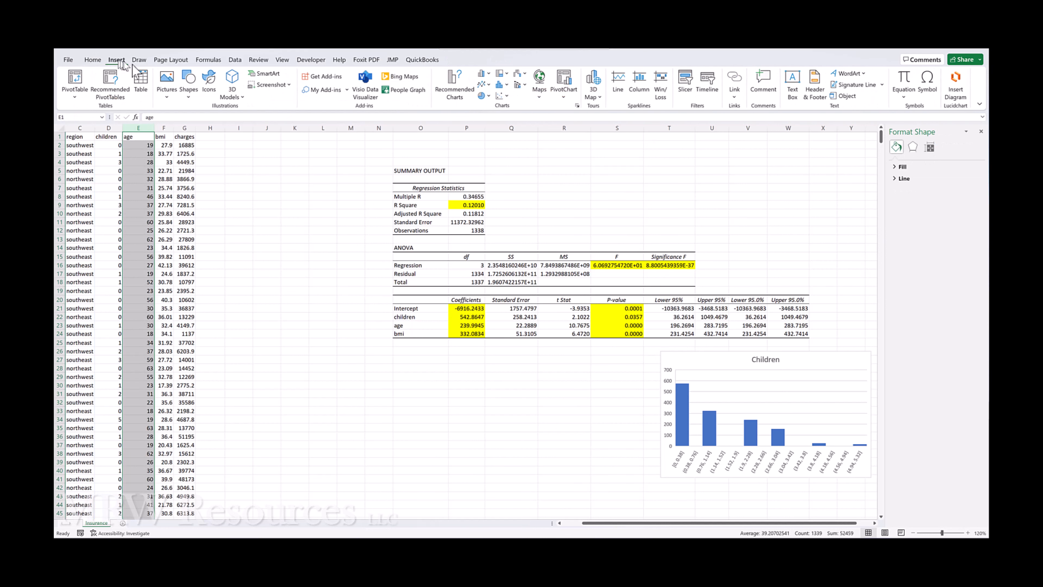
{"action": "left_click", "coordinate": [501, 84]}
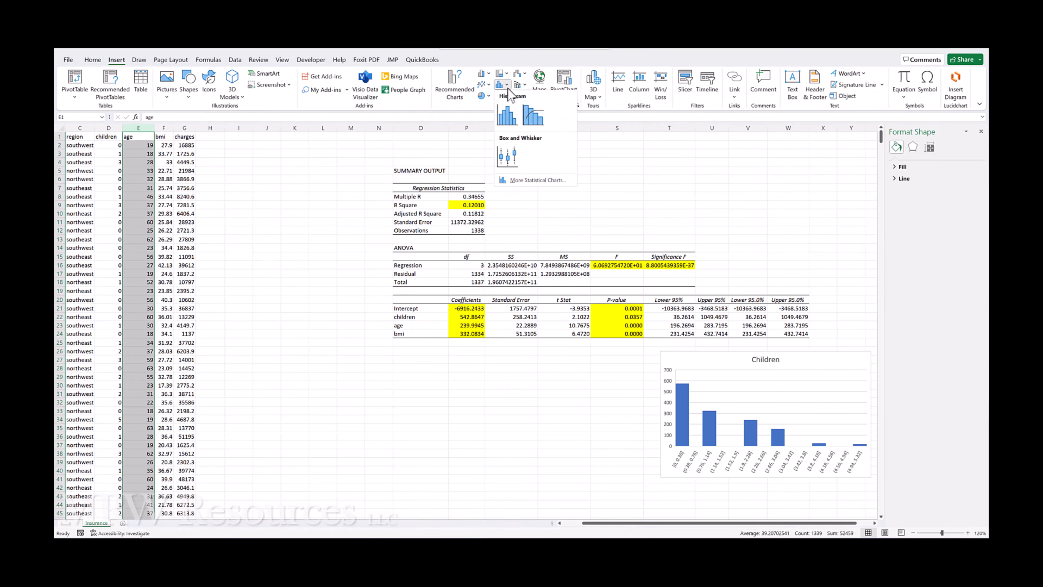
{"action": "left_click", "coordinate": [508, 124]}
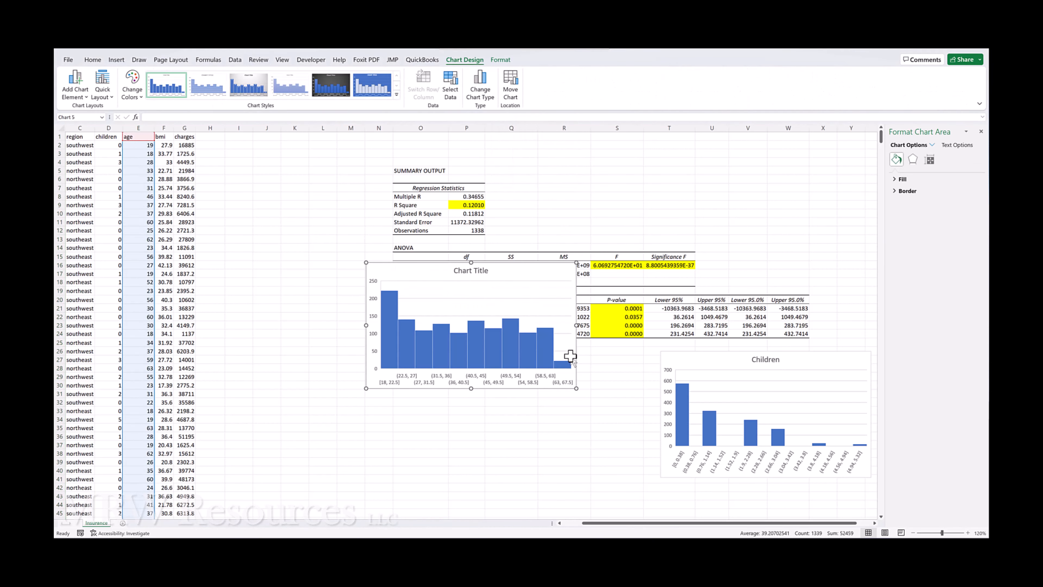
{"action": "scroll", "coordinate": [565, 353], "scroll_direction": "down", "scroll_amount": 5}
{"action": "scroll", "coordinate": [508, 215], "scroll_direction": "up", "scroll_amount": 1}
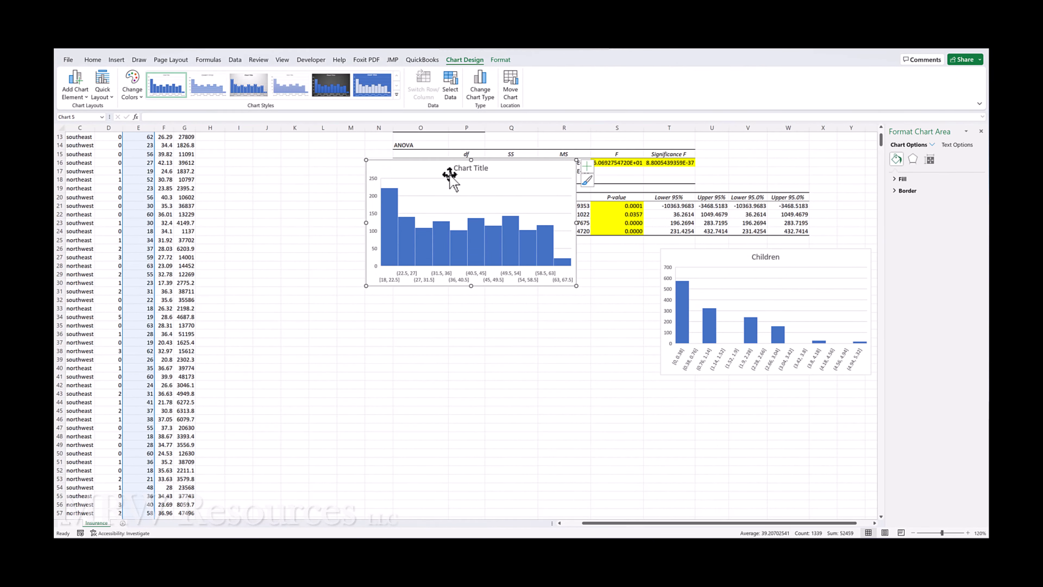
{"action": "left_click_drag", "start_coordinate": [451, 168], "coordinate": [696, 382]}
{"action": "left_click_drag", "start_coordinate": [700, 405], "coordinate": [477, 394]}
- Change the age histogram's title to Age
{"action": "left_click", "coordinate": [489, 392]}
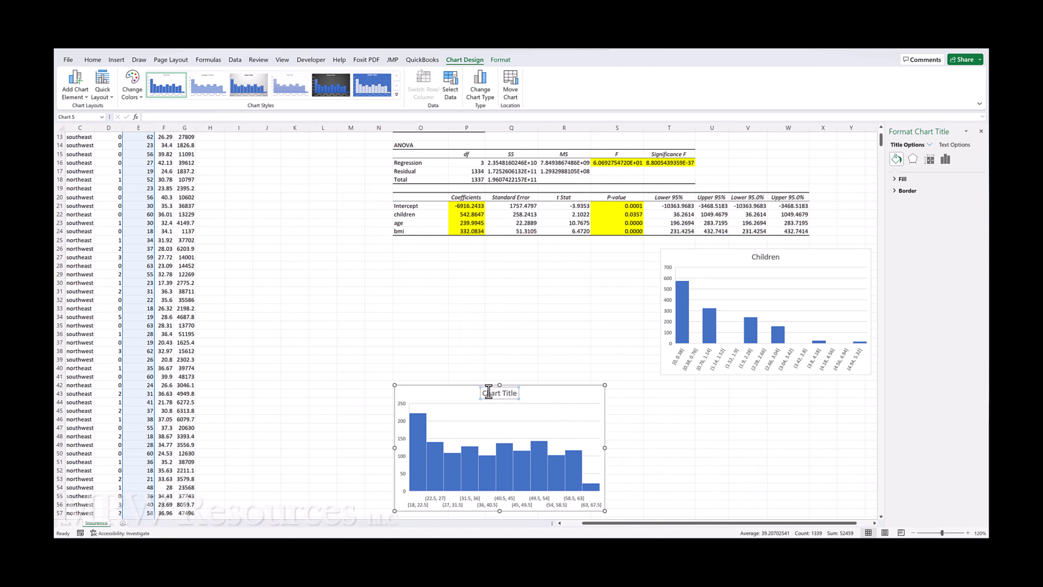
{"action": "triple_click", "coordinate": [490, 391]}
{"action": "type", "text": "Age"}
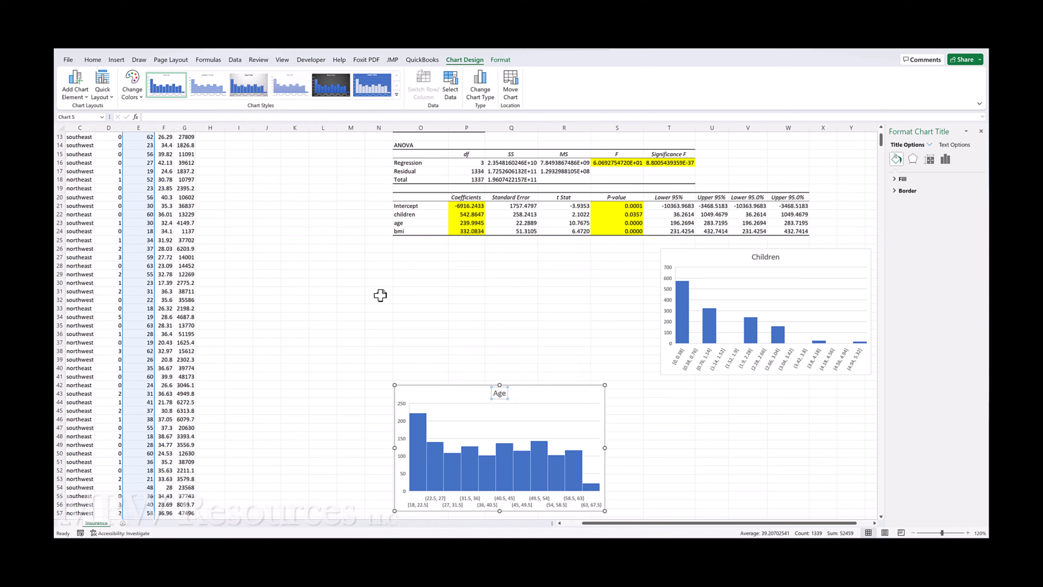
{"action": "left_click", "coordinate": [350, 308]}
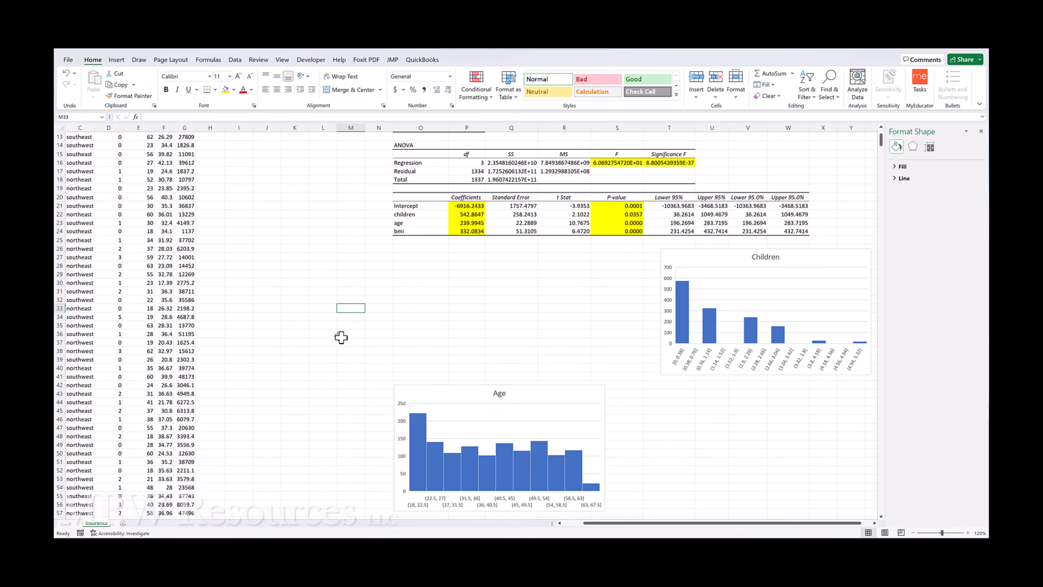
- Insert a histogram of the bmi column, column F, and place it beside the Age chart, below the Children chart
{"action": "scroll", "coordinate": [336, 343], "scroll_direction": "up", "scroll_amount": 1}
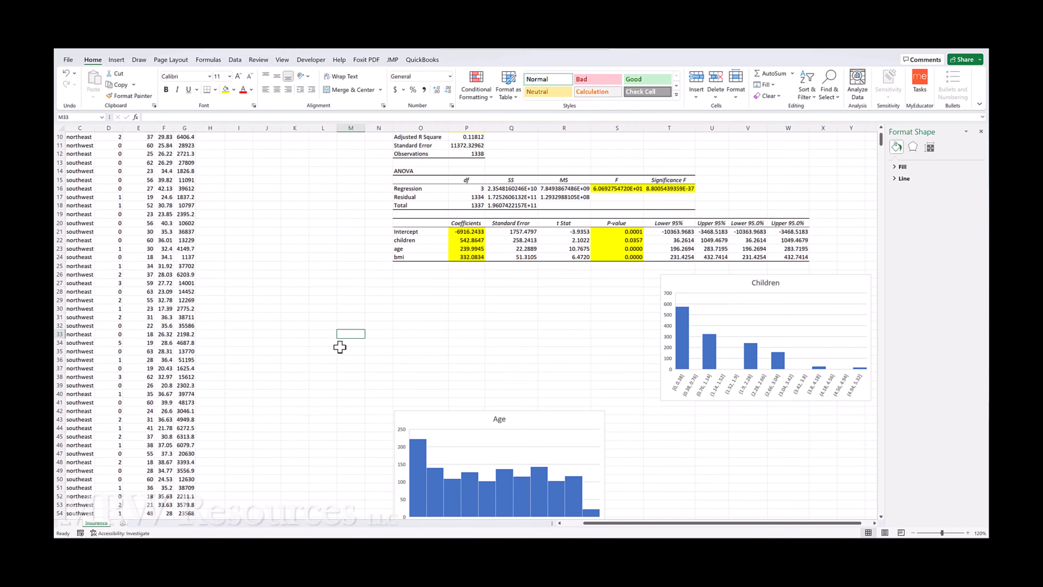
{"action": "scroll", "coordinate": [340, 347], "scroll_direction": "up", "scroll_amount": 3}
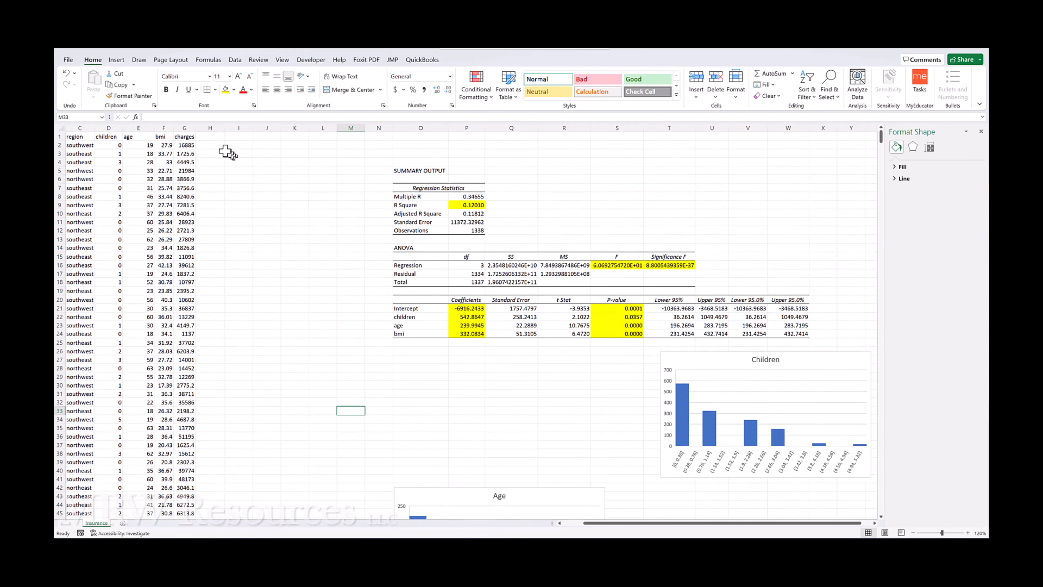
{"action": "left_click", "coordinate": [163, 128]}
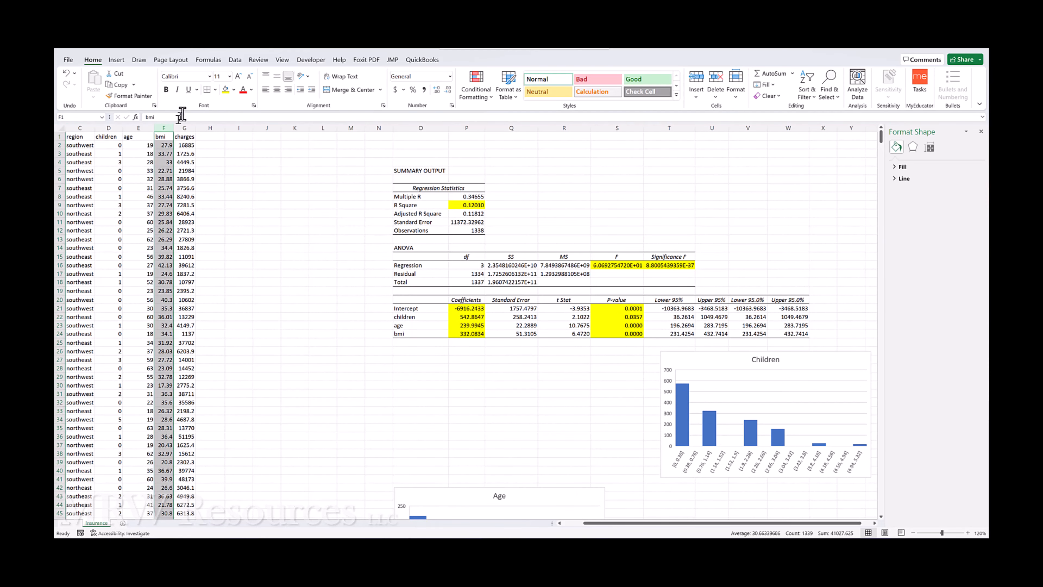
{"action": "left_click", "coordinate": [111, 61]}
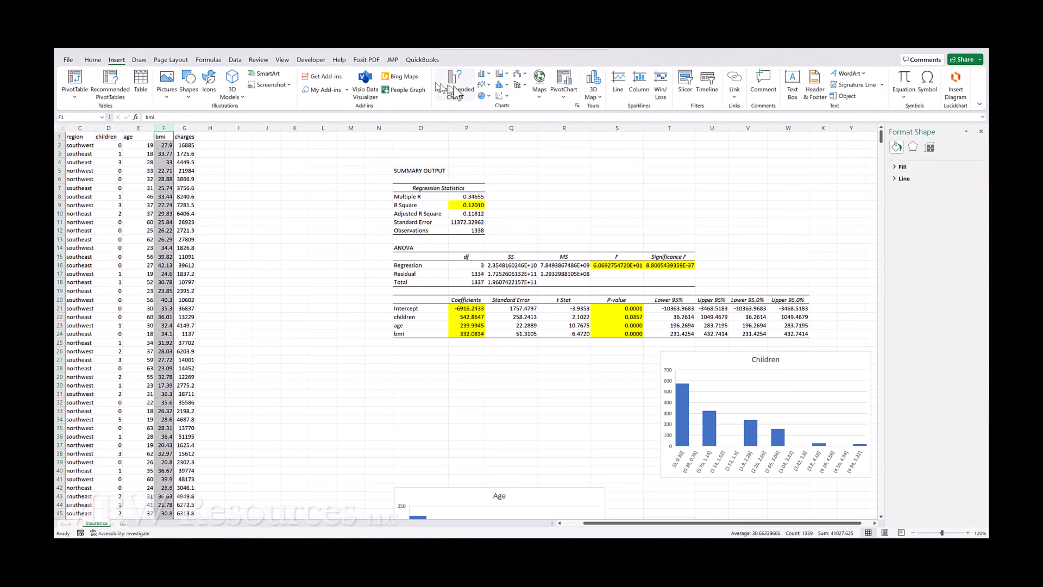
{"action": "left_click", "coordinate": [502, 85]}
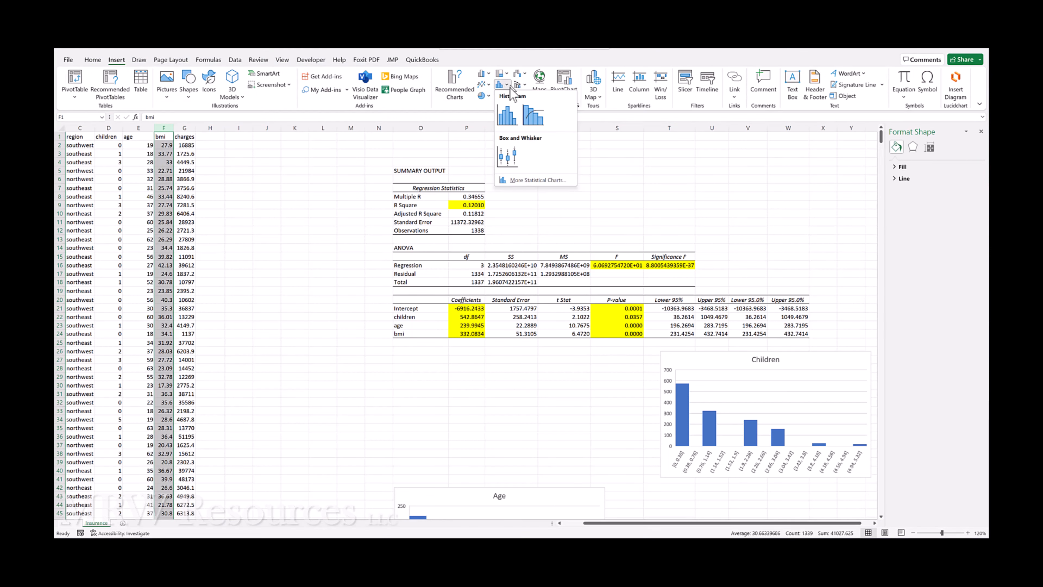
{"action": "left_click", "coordinate": [501, 103]}
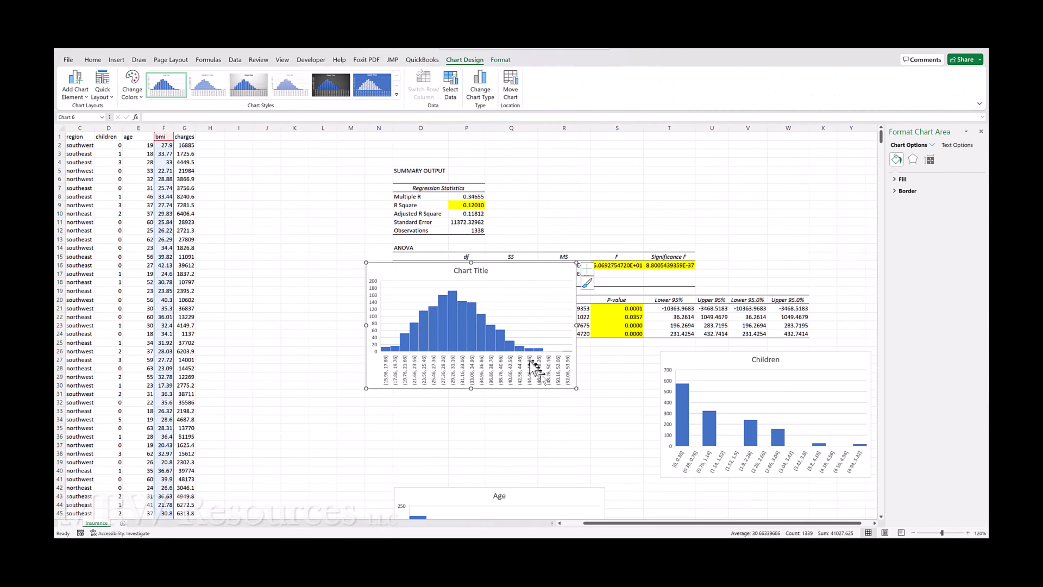
{"action": "scroll", "coordinate": [550, 391], "scroll_direction": "down", "scroll_amount": 4}
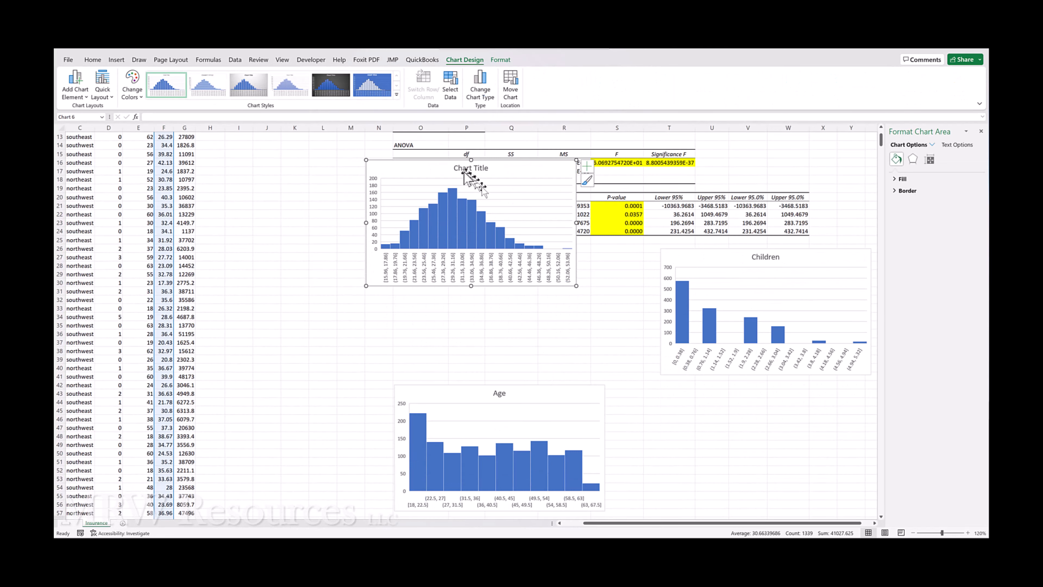
{"action": "left_click_drag", "start_coordinate": [436, 170], "coordinate": [693, 395]}
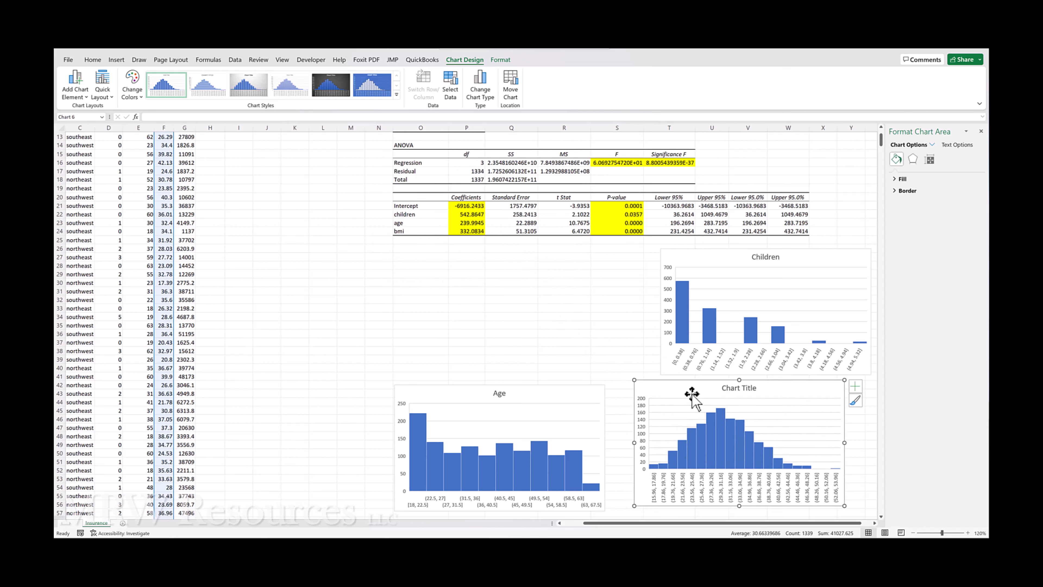
- Change the bmi histogram's title to BMI
{"action": "left_click", "coordinate": [727, 389]}
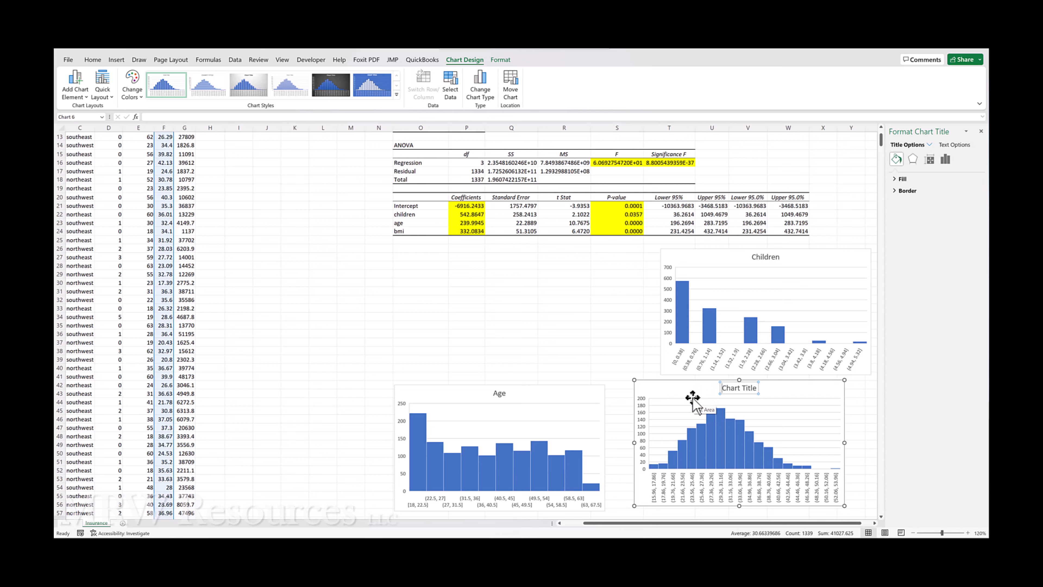
{"action": "type", "text": "BMI"}
{"action": "key", "text": "Delete"}
{"action": "key", "text": "Delete"}
{"action": "key", "text": "Delete"}
{"action": "key", "text": "Delete"}
{"action": "key", "text": "Delete"}
{"action": "key", "text": "Delete"}
{"action": "key", "text": "Delete"}
{"action": "key", "text": "Delete"}
{"action": "key", "text": "Delete"}
{"action": "key", "text": "Delete"}
{"action": "key", "text": "Delete"}
{"action": "left_click", "coordinate": [303, 325]}
- Insert a histogram of the charges column, column G, and place it below the Age and BMI charts
{"action": "scroll", "coordinate": [198, 191], "scroll_direction": "up", "scroll_amount": 4}
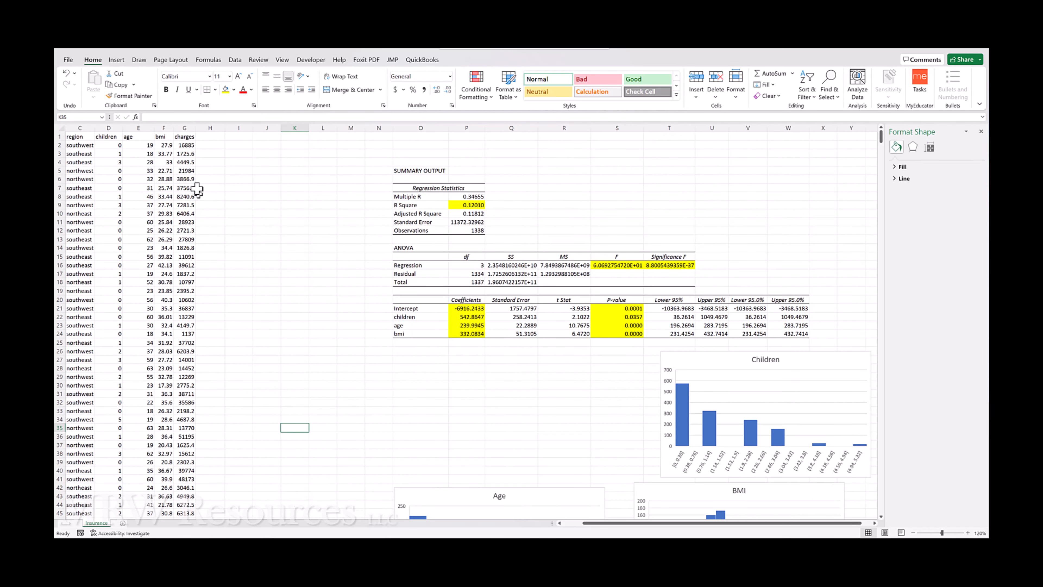
{"action": "left_click", "coordinate": [184, 127]}
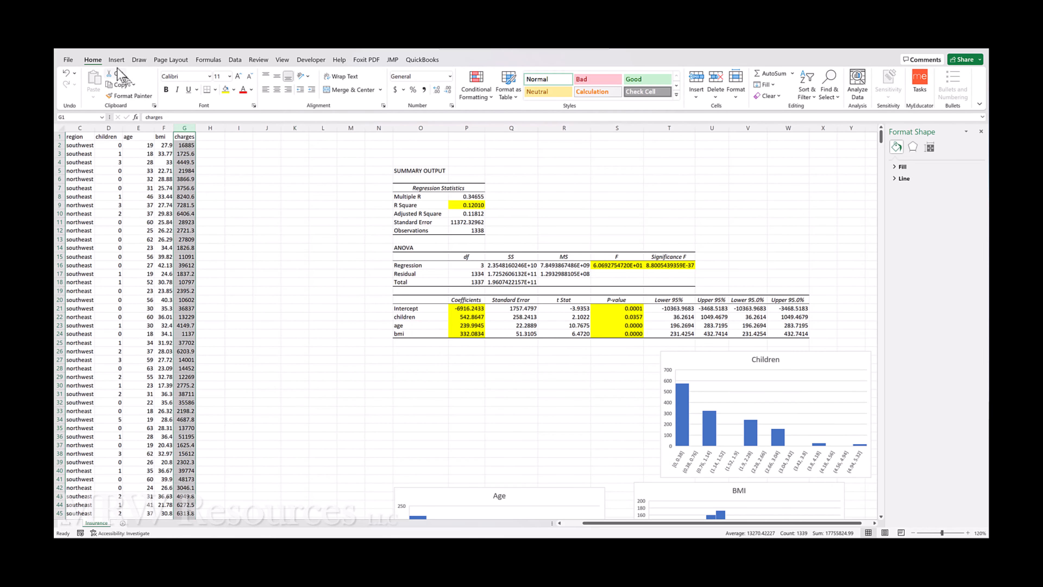
{"action": "left_click", "coordinate": [116, 59]}
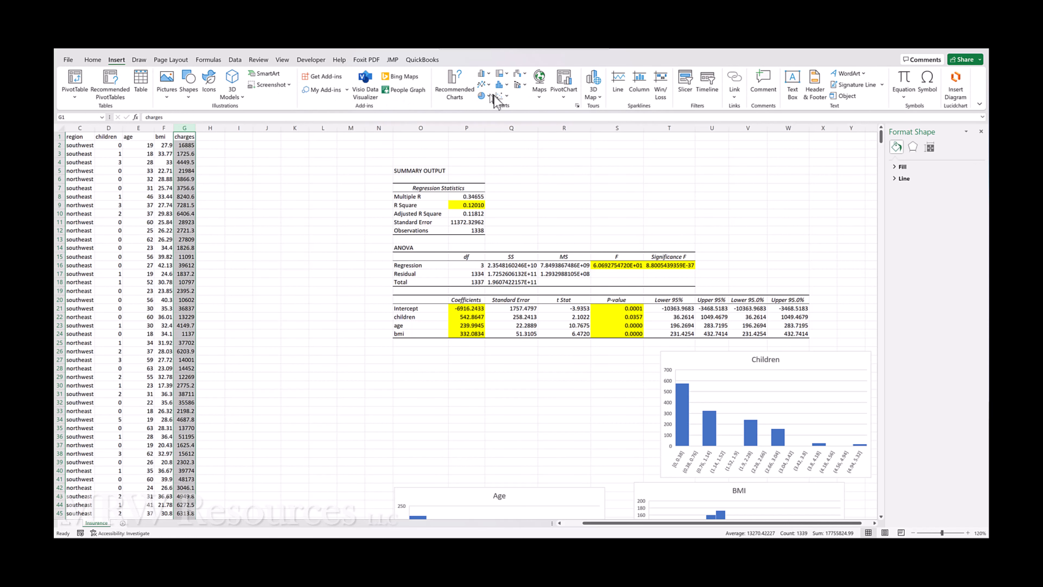
{"action": "left_click", "coordinate": [506, 85]}
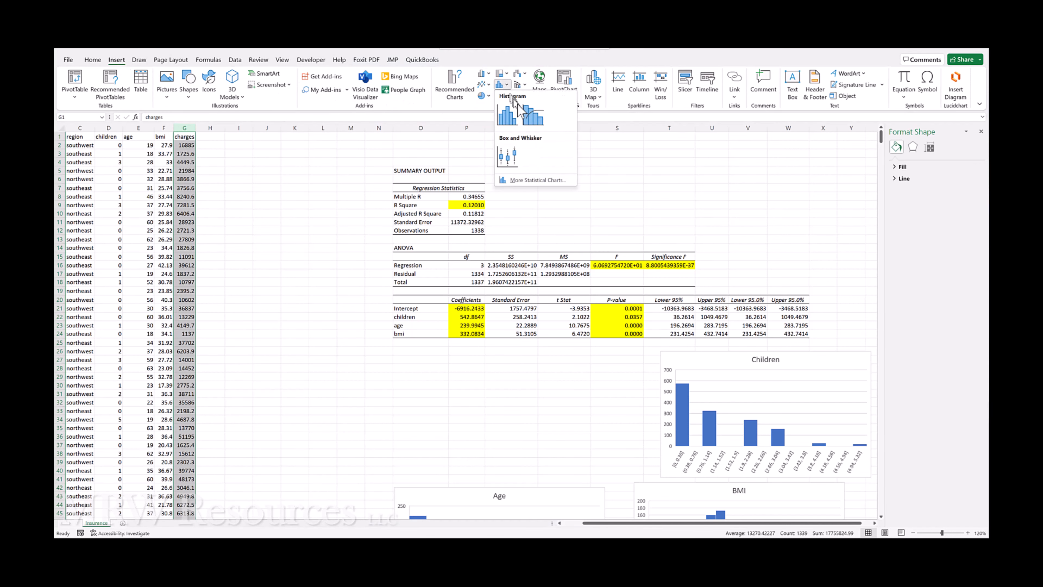
{"action": "left_click", "coordinate": [504, 107]}
{"action": "scroll", "coordinate": [514, 420], "scroll_direction": "down", "scroll_amount": 3}
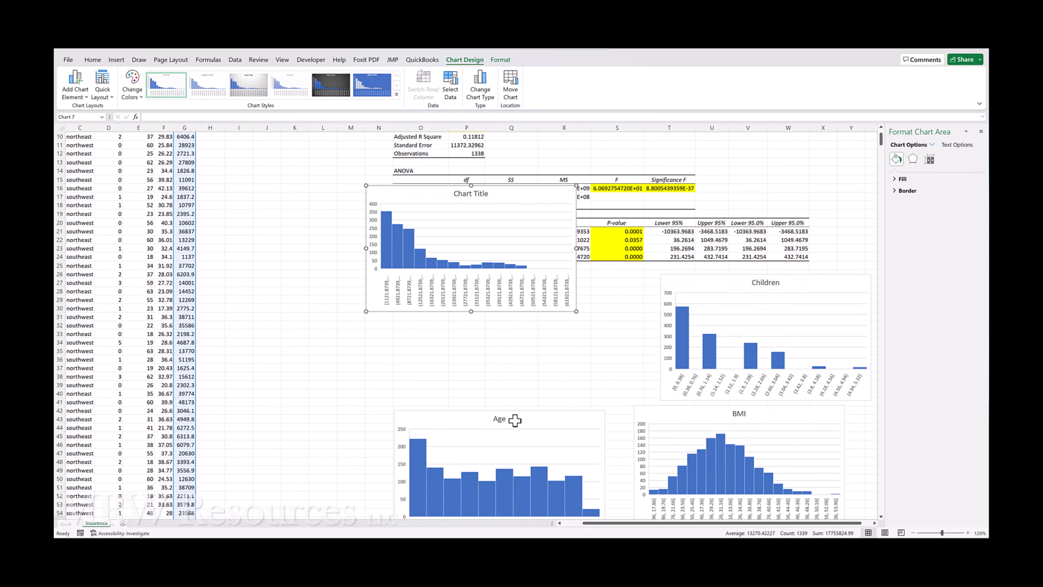
{"action": "left_click_drag", "start_coordinate": [421, 201], "coordinate": [353, 409]}
{"action": "scroll", "coordinate": [395, 335], "scroll_direction": "down", "scroll_amount": 5}
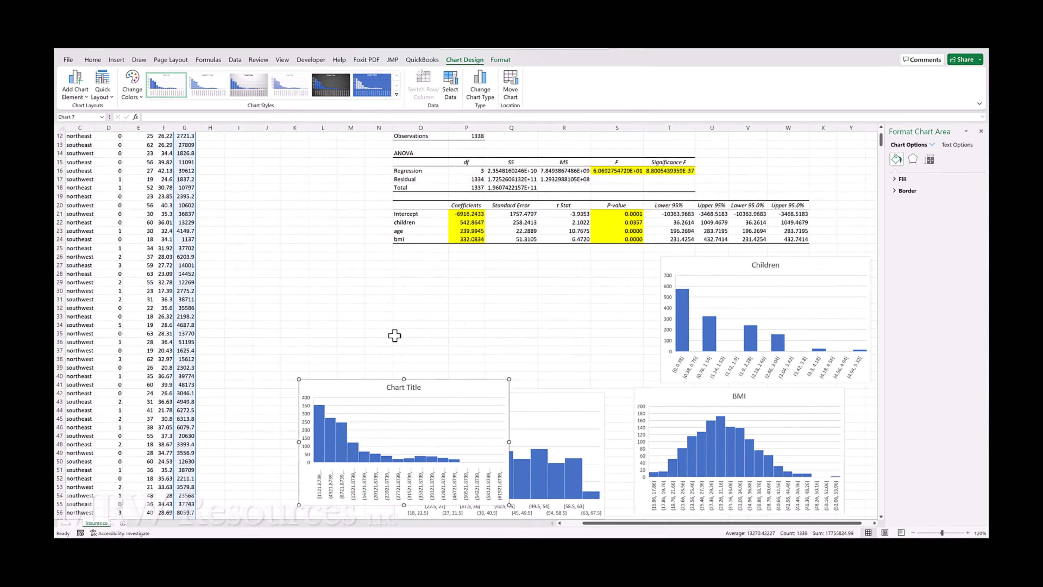
{"action": "left_click_drag", "start_coordinate": [372, 274], "coordinate": [608, 433]}
{"action": "scroll", "coordinate": [506, 432], "scroll_direction": "down", "scroll_amount": 2}
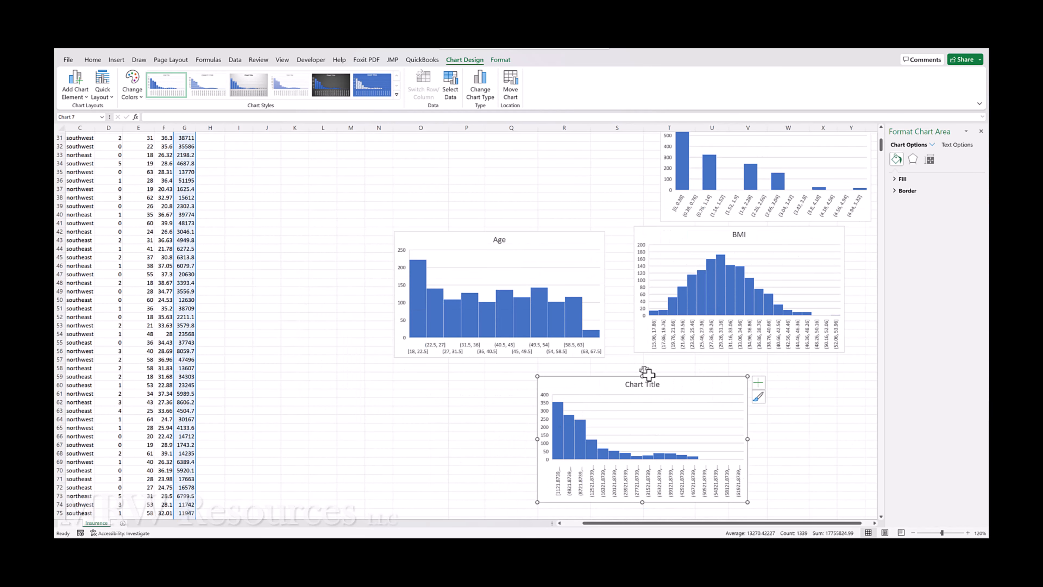
- Change the charges histogram's title to Charges
{"action": "left_click", "coordinate": [642, 386]}
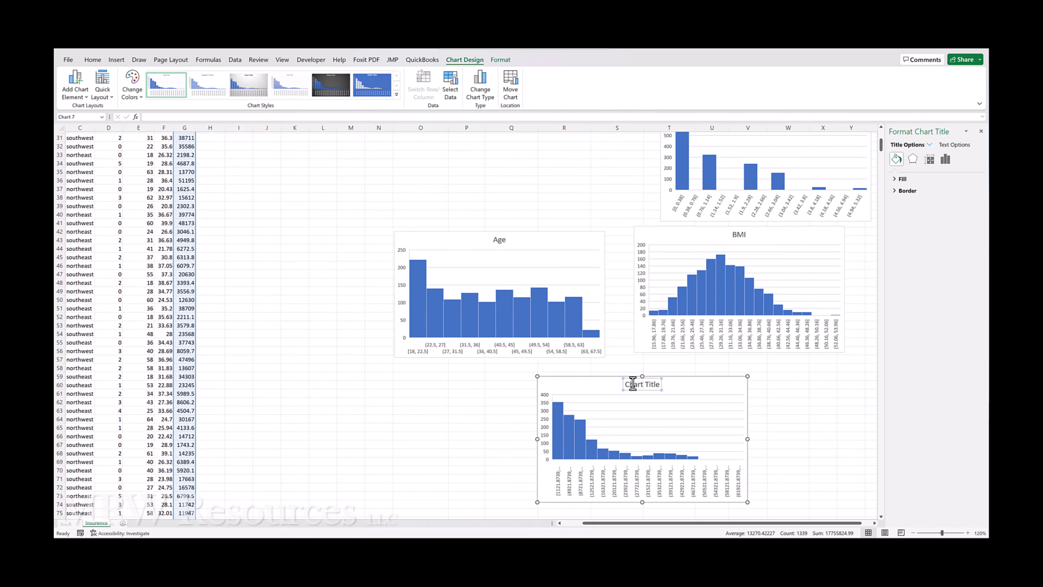
{"action": "triple_click", "coordinate": [633, 384]}
{"action": "type", "text": "Charges"}
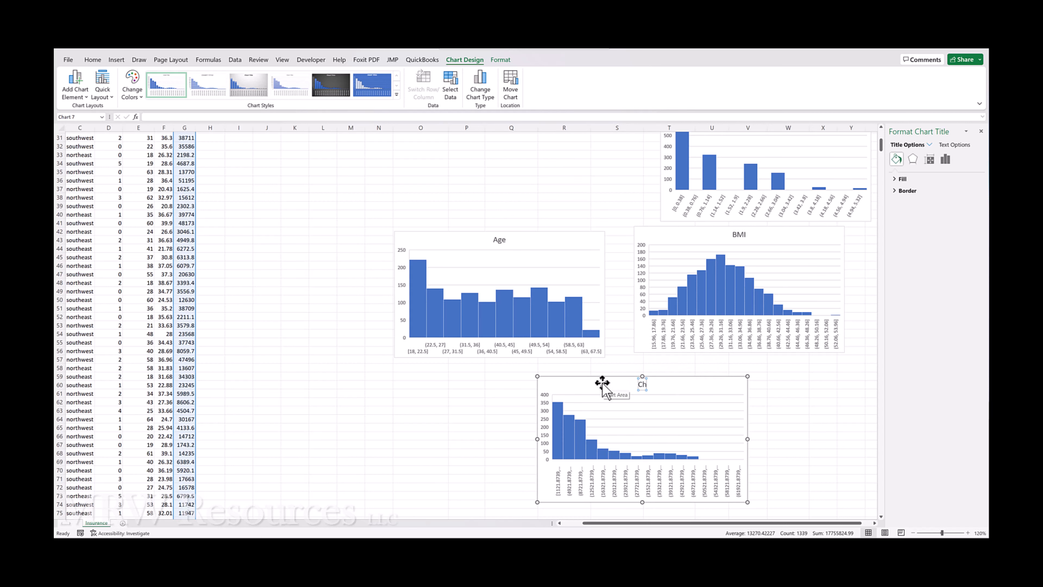
{"action": "scroll", "coordinate": [488, 408], "scroll_direction": "up", "scroll_amount": 1}
{"action": "left_click", "coordinate": [488, 410]}
{"action": "left_click", "coordinate": [498, 400]}
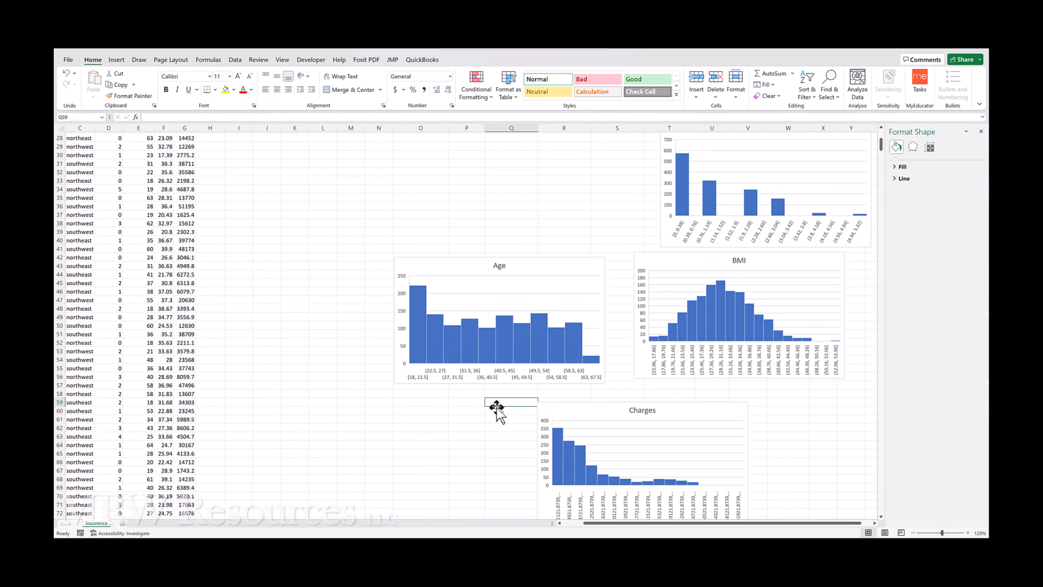
- Open the Correlation data analysis tool for the insurance data
{"action": "scroll", "coordinate": [499, 432], "scroll_direction": "up", "scroll_amount": 2}
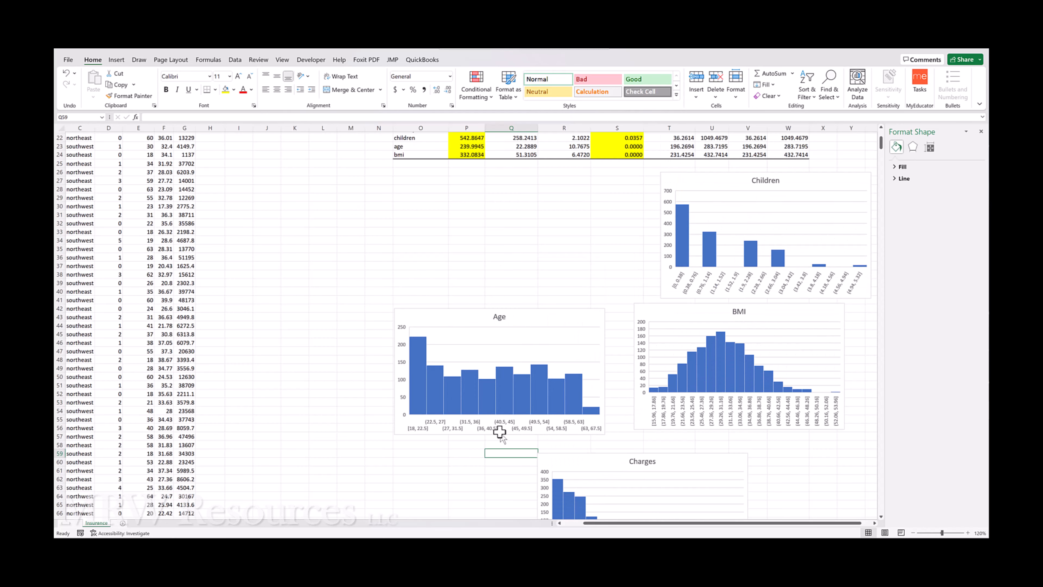
{"action": "scroll", "coordinate": [498, 431], "scroll_direction": "up", "scroll_amount": 1}
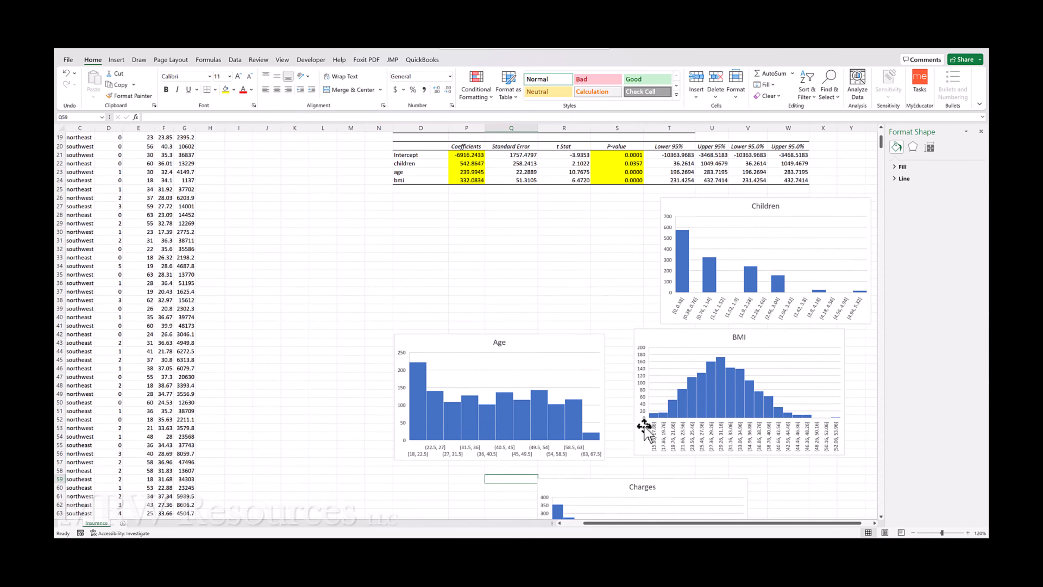
{"action": "scroll", "coordinate": [636, 429], "scroll_direction": "up", "scroll_amount": 6}
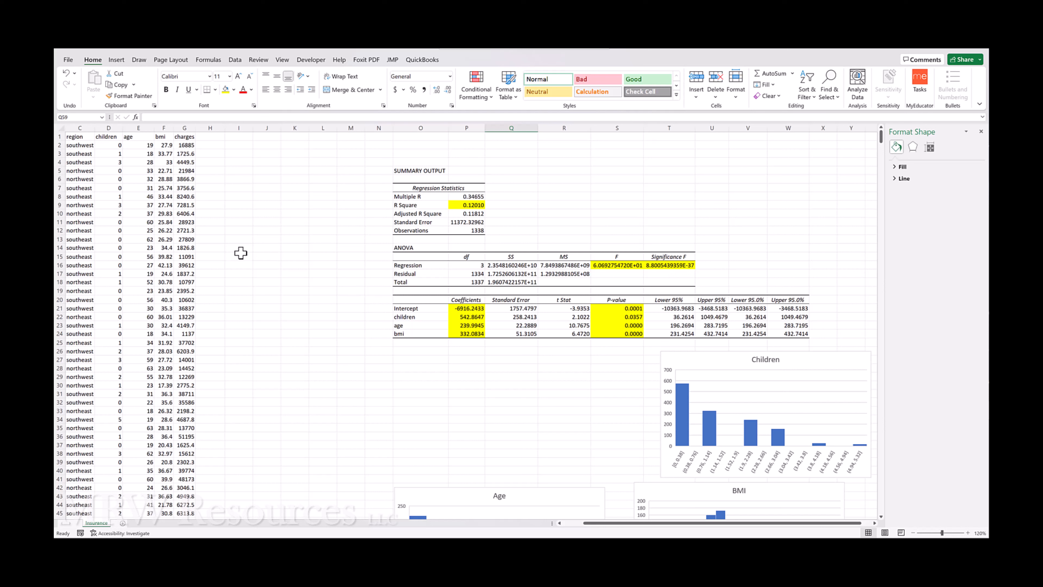
{"action": "left_click", "coordinate": [177, 248]}
{"action": "key", "text": "Left"}
{"action": "key", "text": "Left"}
{"action": "key", "text": "Left"}
{"action": "key", "text": "Left"}
{"action": "key", "text": "Left"}
{"action": "key", "text": "Left"}
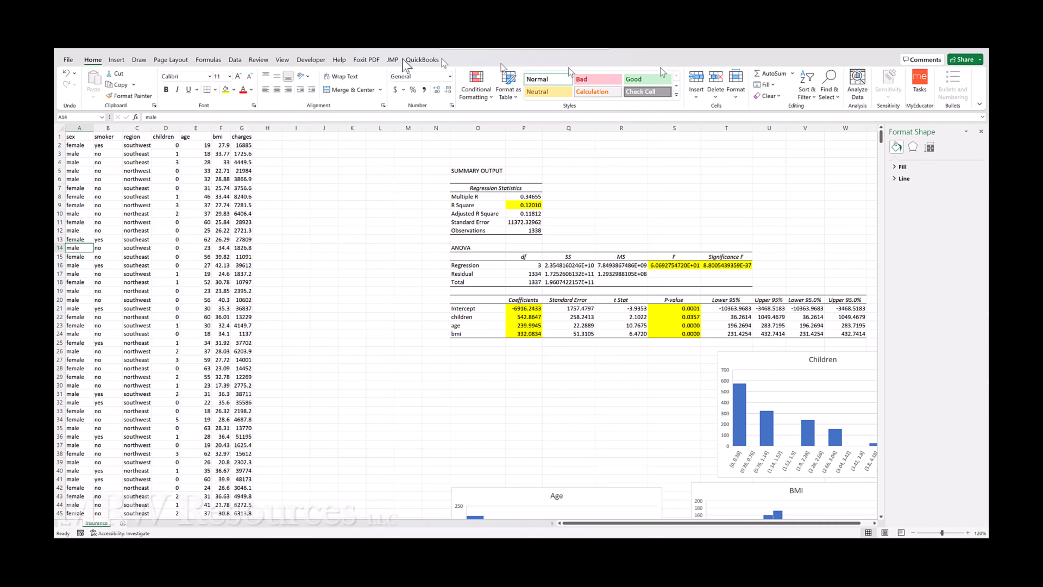
{"action": "left_click", "coordinate": [232, 60]}
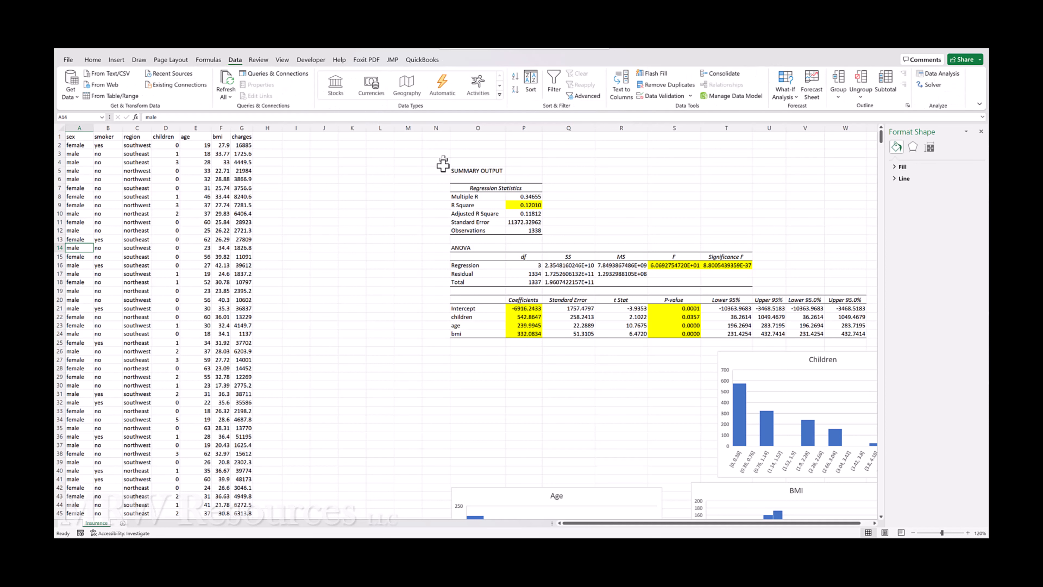
{"action": "left_click", "coordinate": [944, 74]}
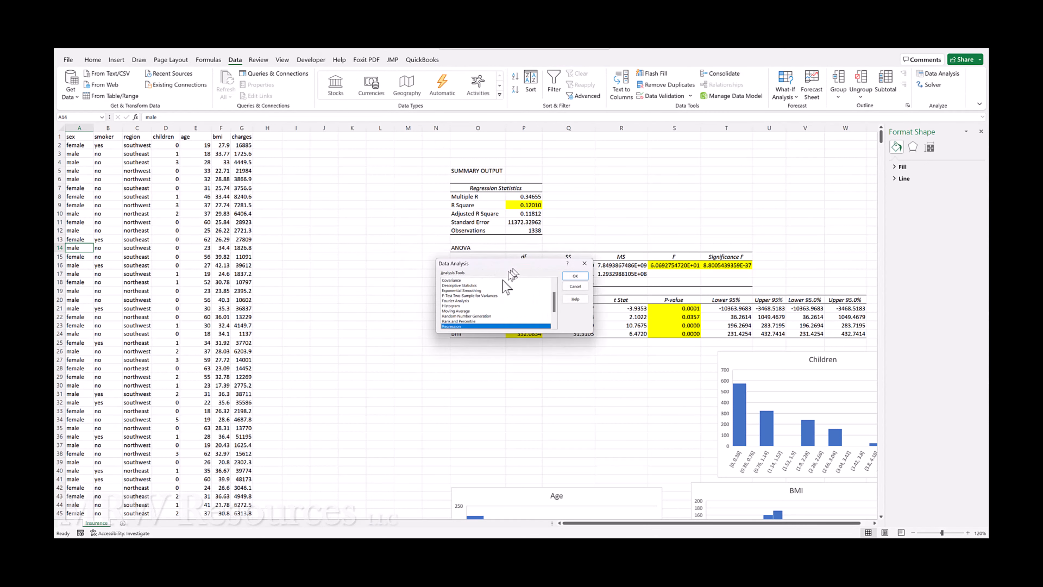
{"action": "left_click", "coordinate": [456, 295]}
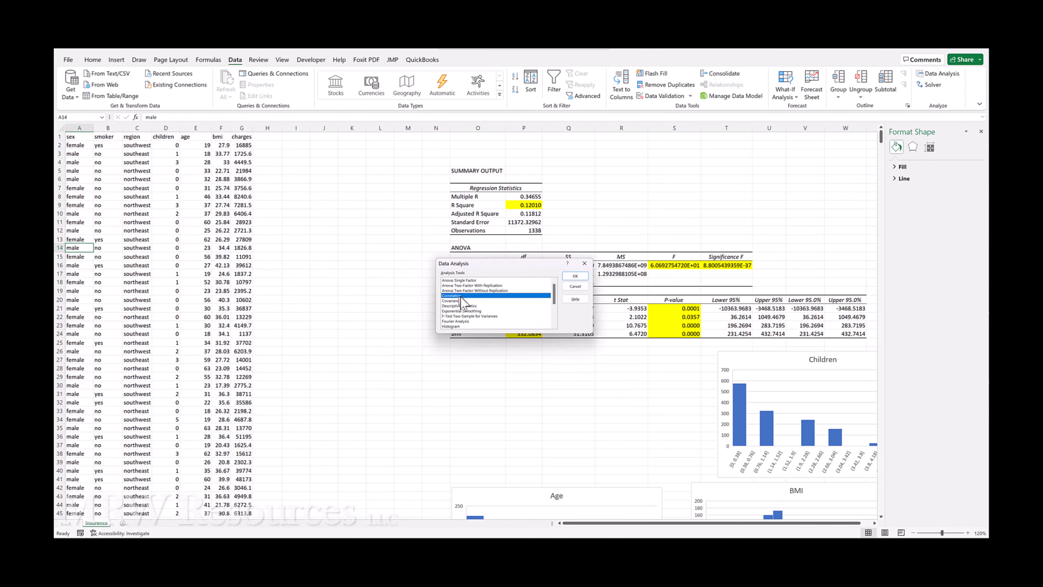
{"action": "left_click", "coordinate": [575, 276]}
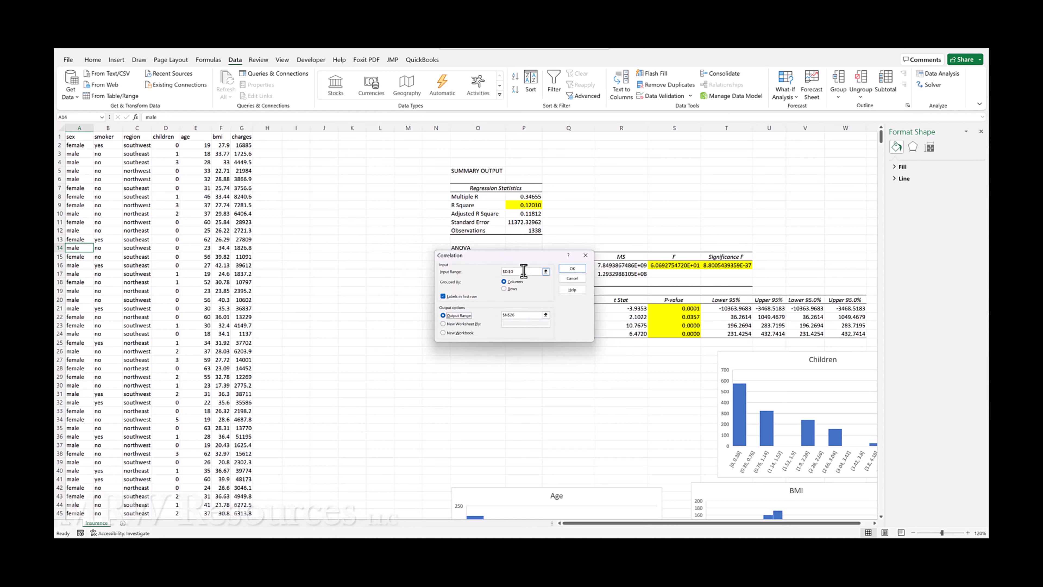
- Set the correlation's input range to columns D through G, covering children, age, bmi and charges
{"action": "left_click_drag", "start_coordinate": [525, 271], "coordinate": [456, 271]}
{"action": "key", "text": "BackSpace"}
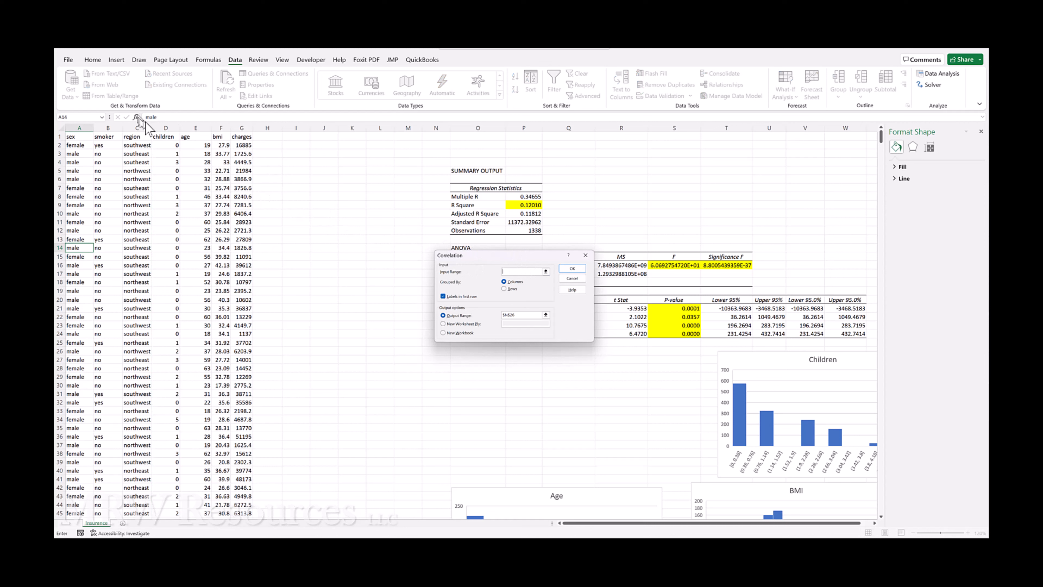
{"action": "left_click", "coordinate": [166, 127]}
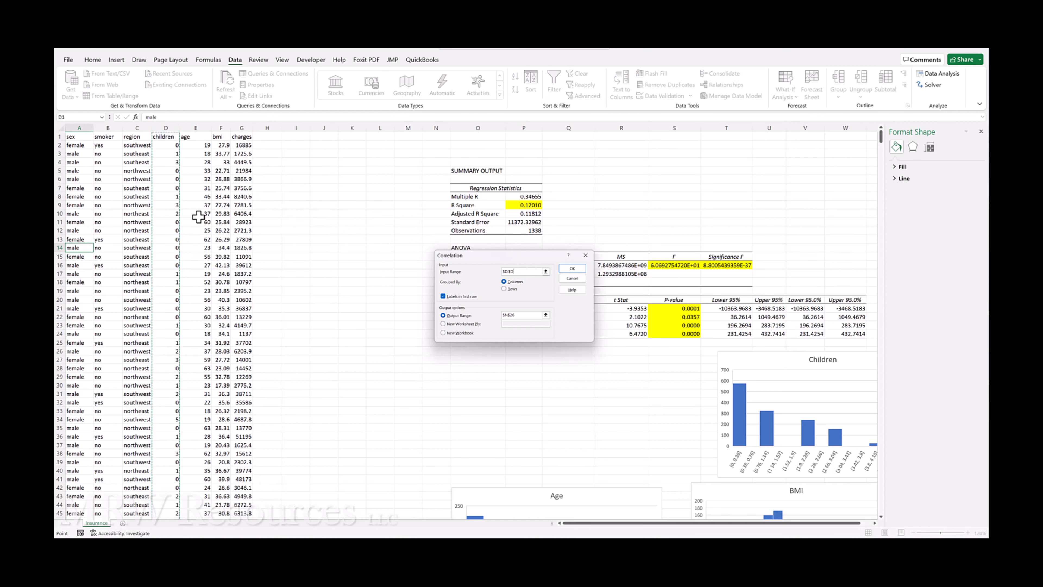
{"action": "key", "text": "shift+Right"}
{"action": "key", "text": "shift+Right"}
{"action": "key", "text": "shift+Right"}
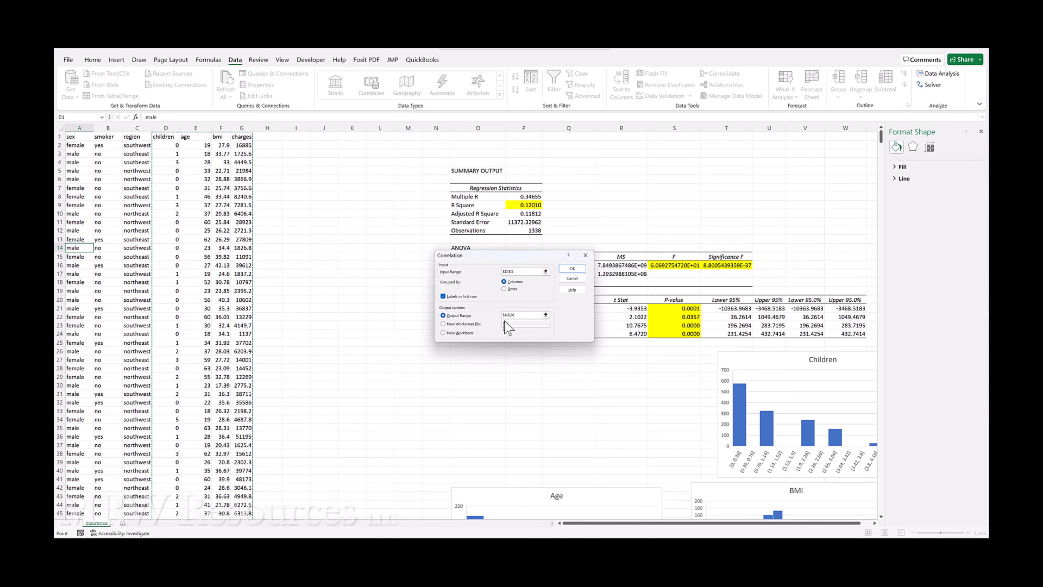
- Set the correlation's output range to cell O27, below the regression coefficients table, and run the analysis
{"action": "left_click", "coordinate": [478, 314]}
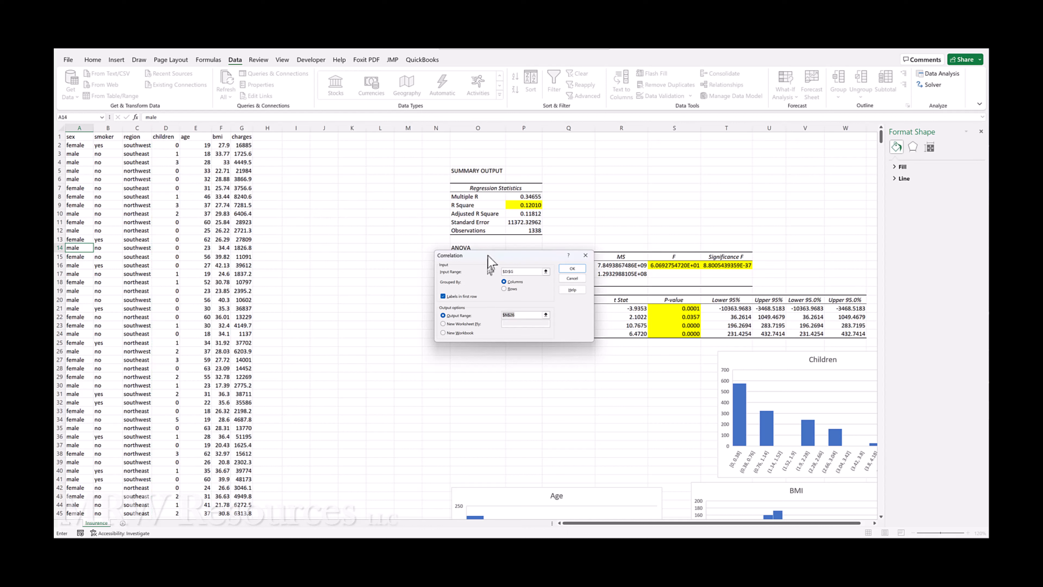
{"action": "left_click_drag", "start_coordinate": [488, 258], "coordinate": [401, 213]}
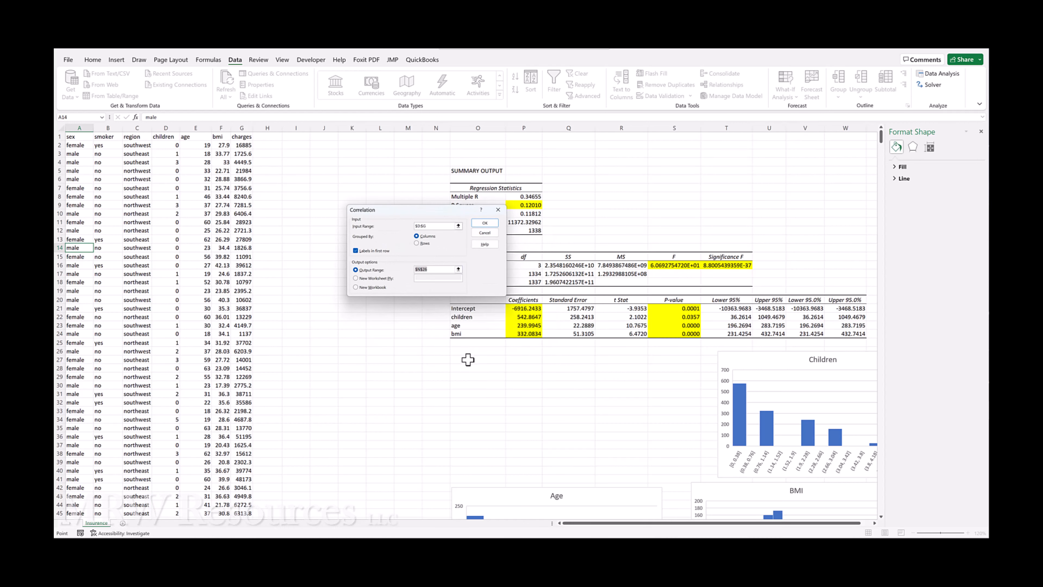
{"action": "left_click", "coordinate": [468, 359]}
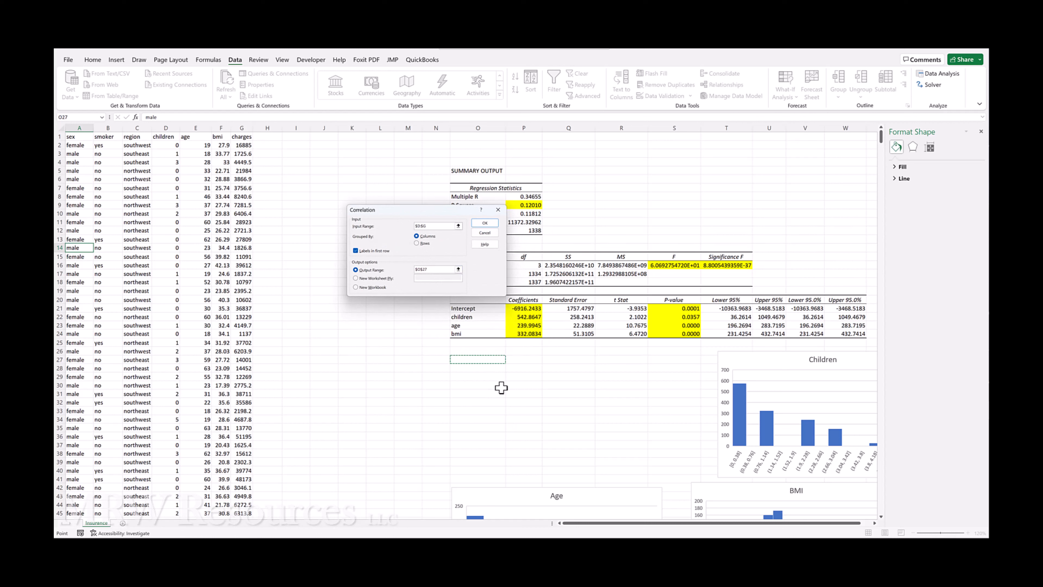
{"action": "left_click", "coordinate": [484, 222]}
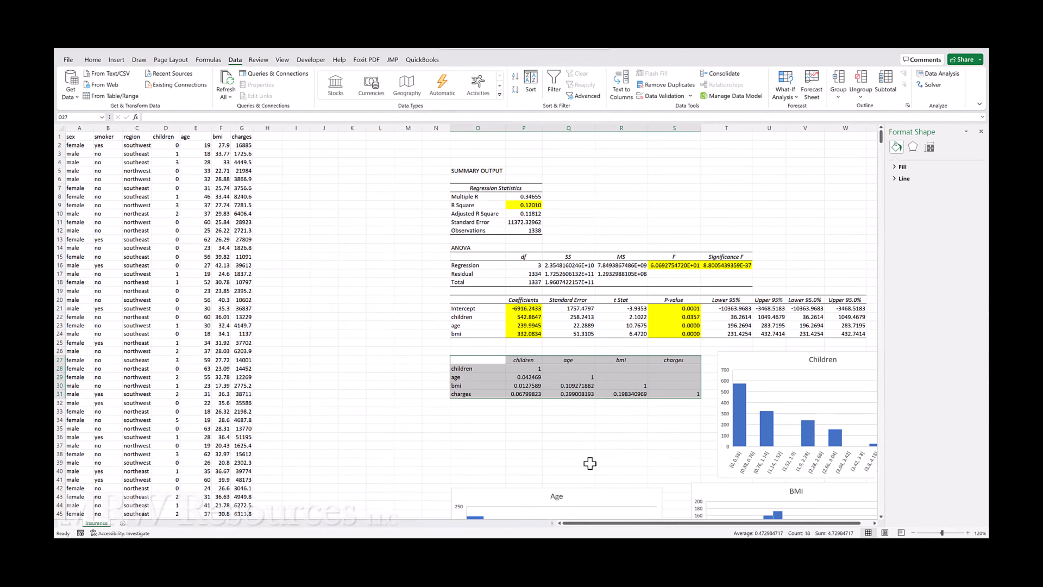
- Examine the correlations of children, age and bmi with charges in the matrix's charges row
{"action": "key", "text": "Down"}
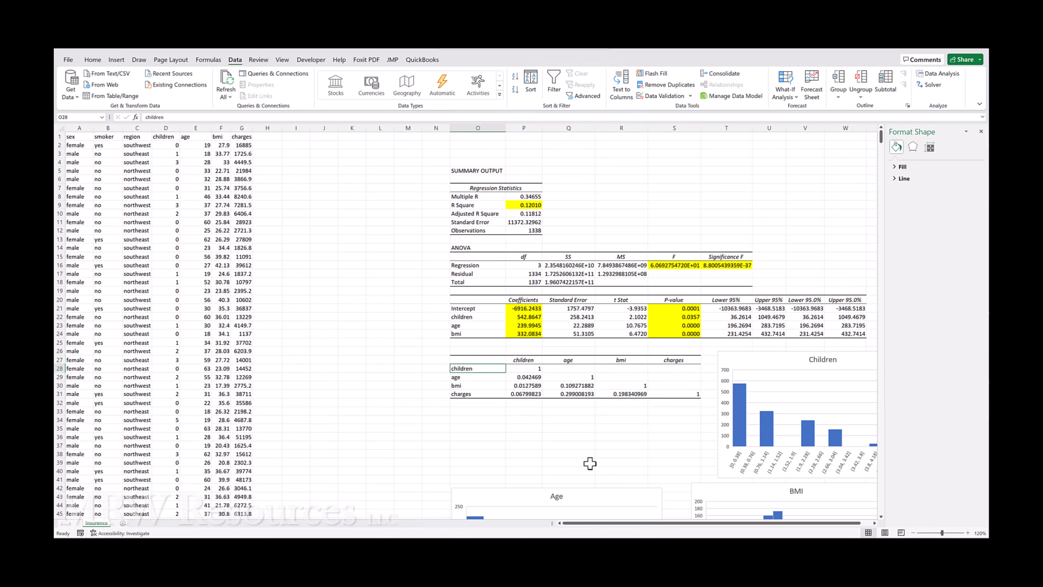
{"action": "key", "text": "Down"}
{"action": "key", "text": "Down"}
{"action": "key", "text": "Down"}
{"action": "key", "text": "Right"}
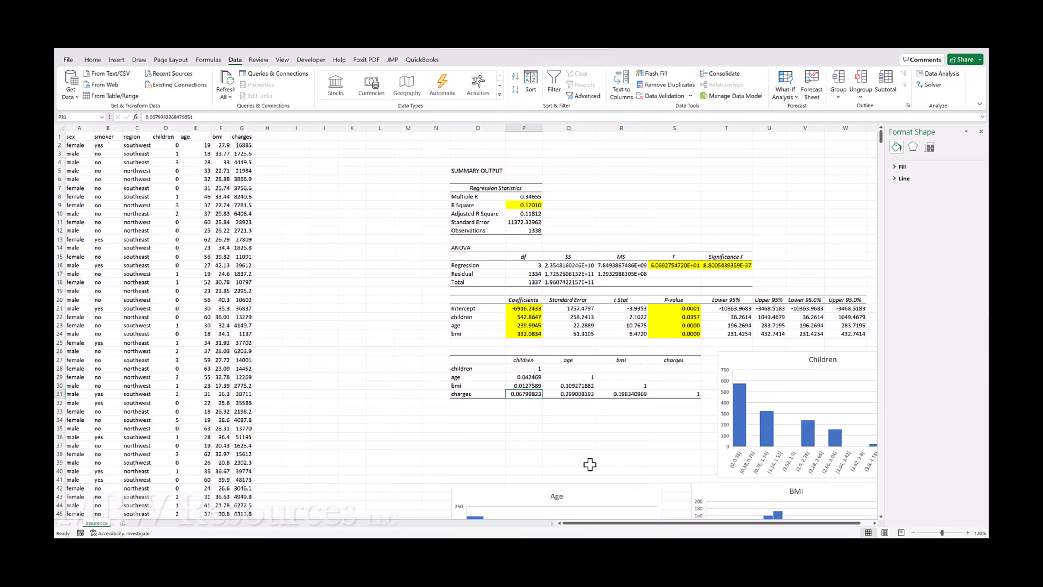
{"action": "key", "text": "Right"}
{"action": "key", "text": "Right"}
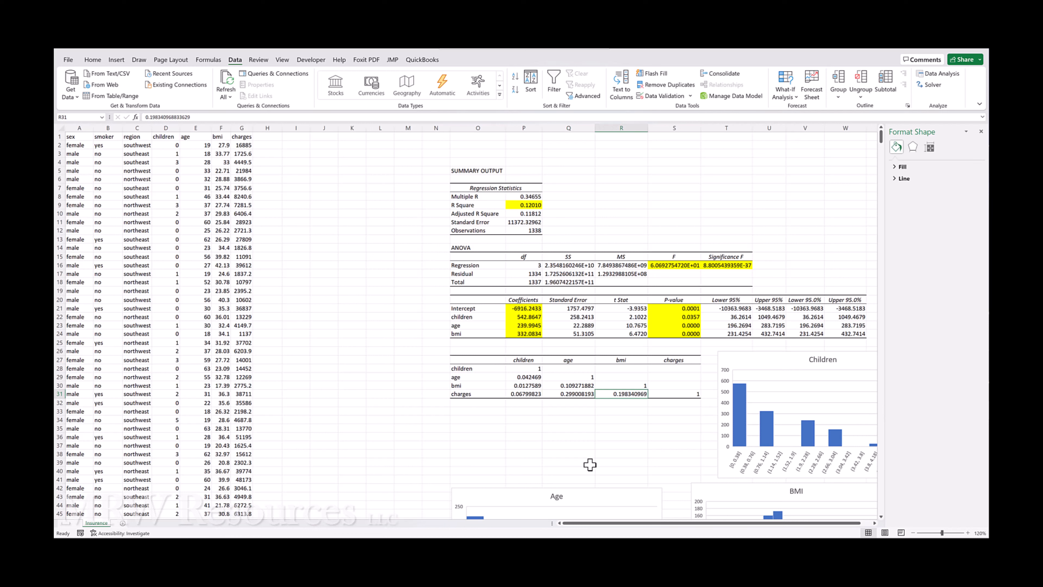
{"action": "key", "text": "Left"}
{"action": "key", "text": "Left"}
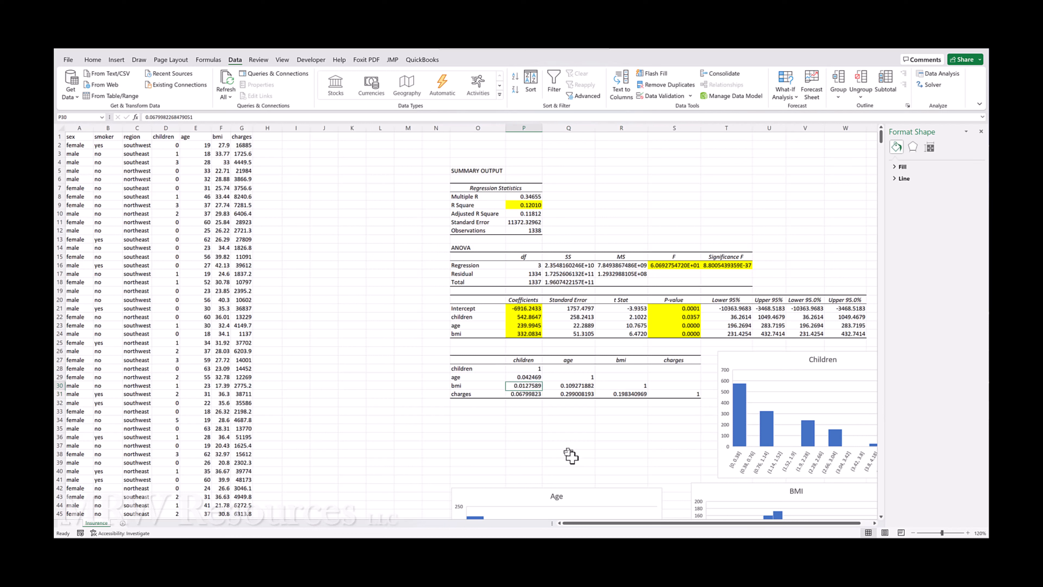
- Apply the green-yellow-red color scale conditional formatting to the correlation matrix values in P28:S31
{"action": "key", "text": "Up"}
{"action": "key", "text": "Up"}
{"action": "key", "text": "Up"}
{"action": "key", "text": "shift+Down"}
{"action": "key", "text": "shift+Down"}
{"action": "key", "text": "shift+Down"}
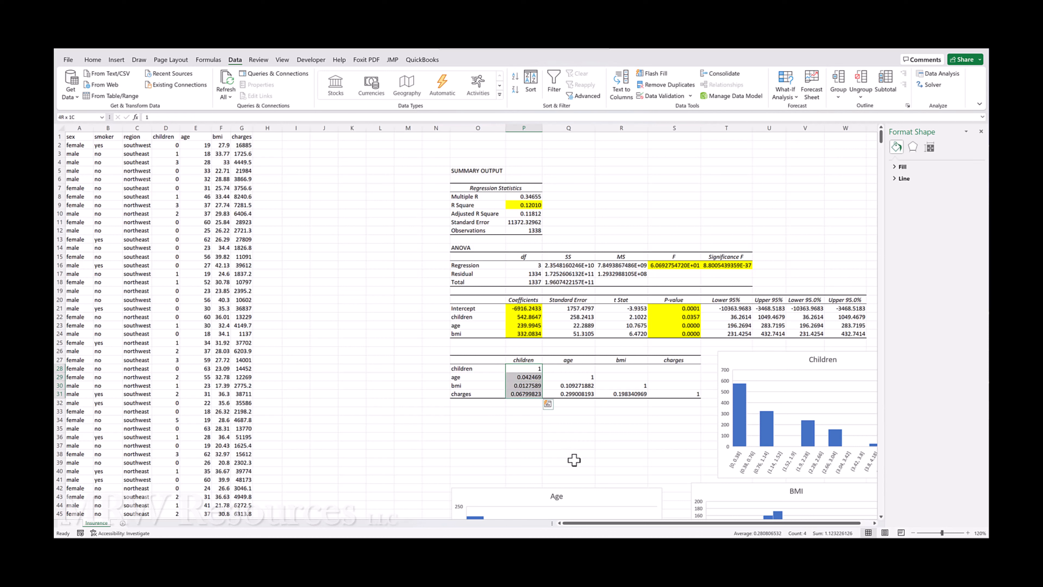
{"action": "key", "text": "shift+Right"}
{"action": "key", "text": "shift+Right"}
{"action": "key", "text": "shift+Right"}
{"action": "key", "text": "shift+Right"}
{"action": "key", "text": "shift+Left"}
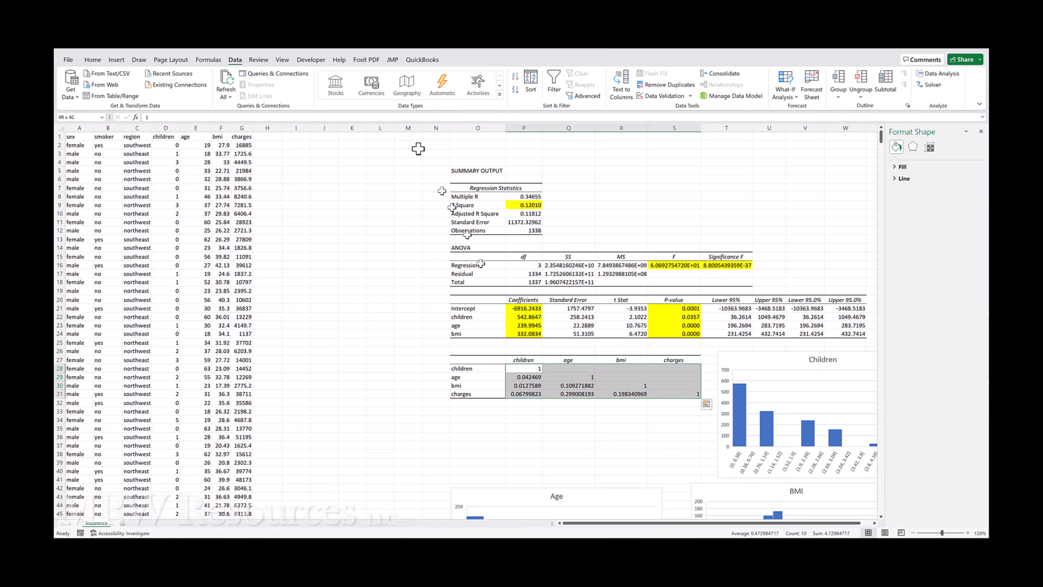
{"action": "left_click", "coordinate": [93, 60]}
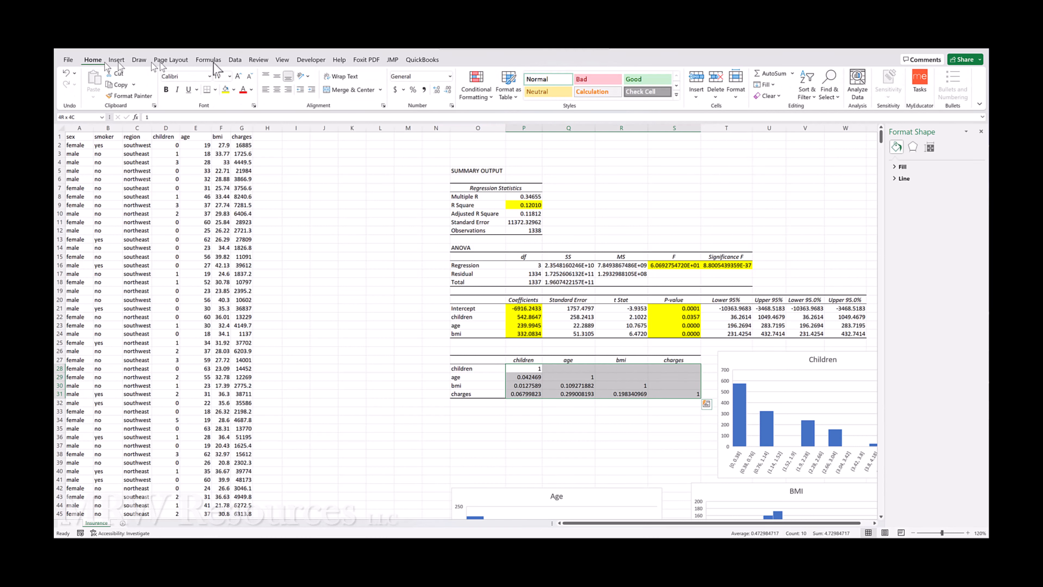
{"action": "left_click", "coordinate": [485, 92]}
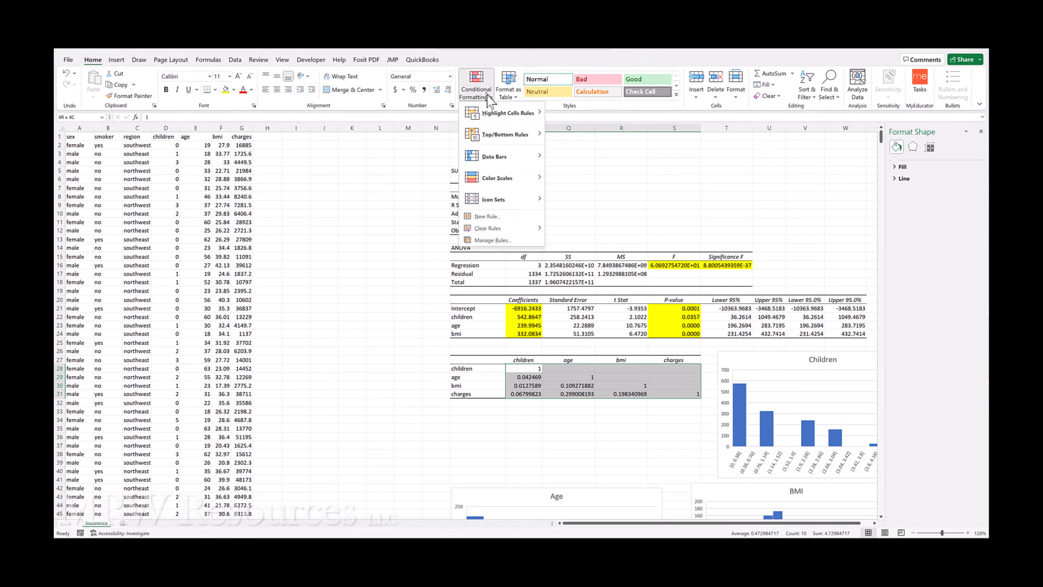
{"action": "mouse_move", "coordinate": [498, 183]}
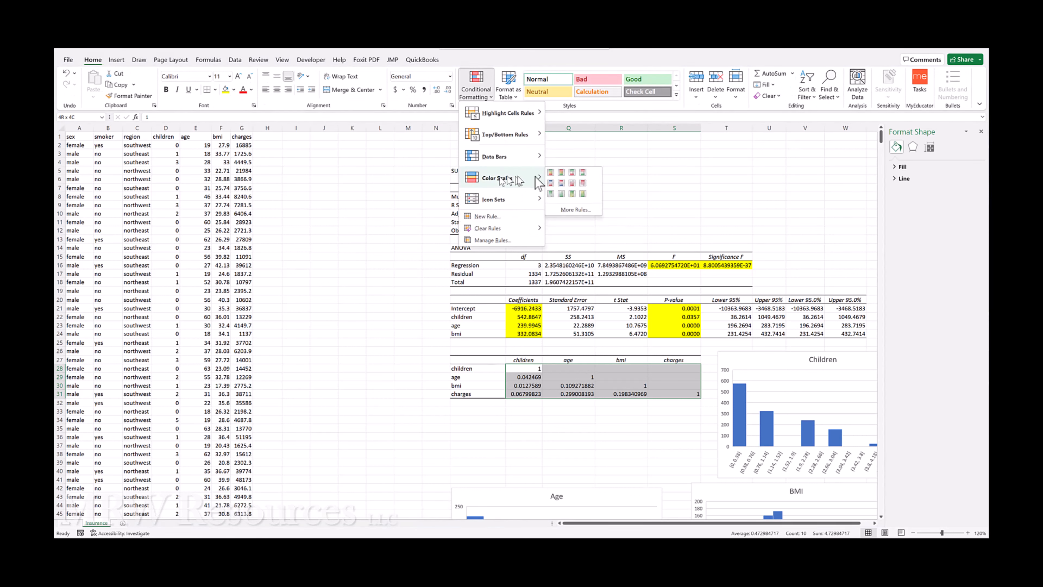
{"action": "left_click", "coordinate": [553, 174]}
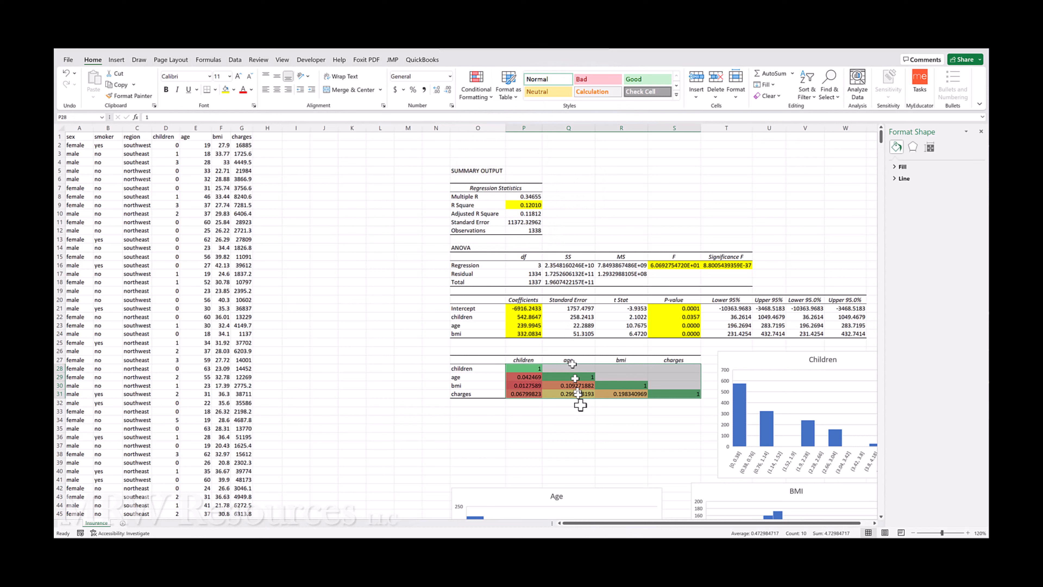
{"action": "left_click", "coordinate": [573, 420]}
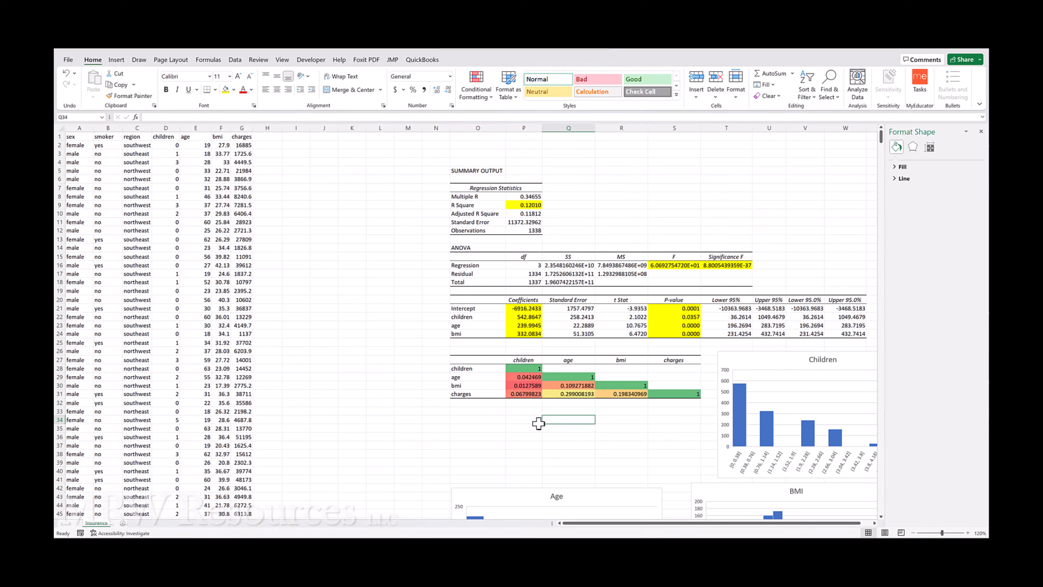
- Compare each variable's correlation with charges against its regression coefficient, and review the distribution histograms
{"action": "key", "text": "Left"}
{"action": "key", "text": "Up"}
{"action": "key", "text": "Up"}
{"action": "key", "text": "Up"}
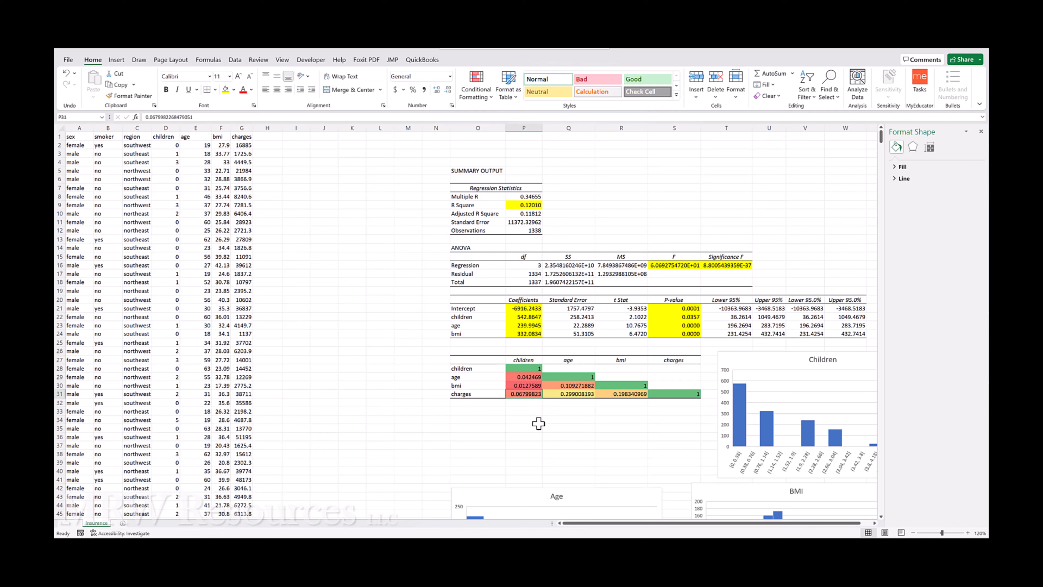
{"action": "key", "text": "Right"}
{"action": "key", "text": "Right"}
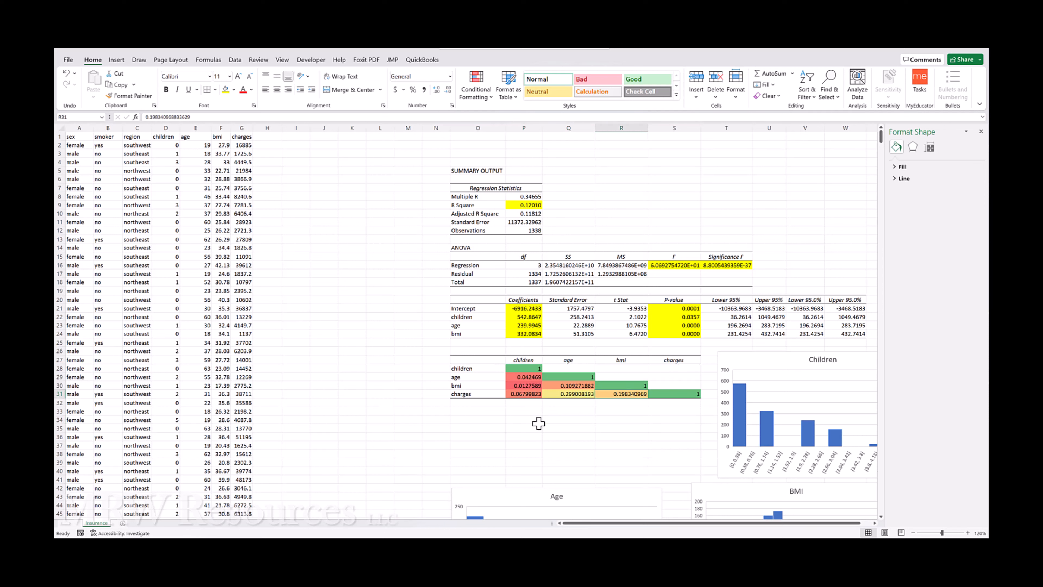
{"action": "key", "text": "Left"}
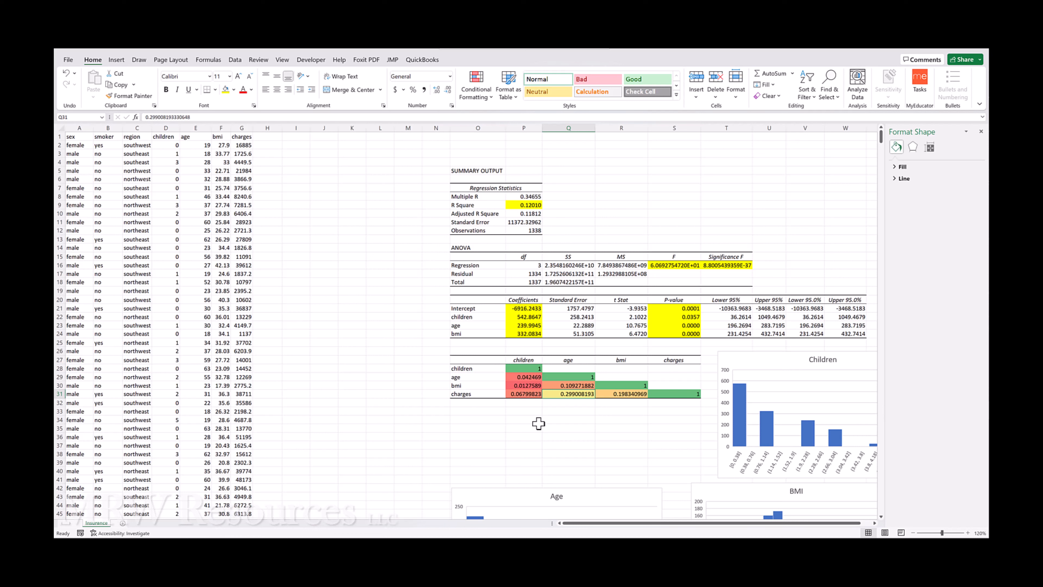
{"action": "left_click", "coordinate": [511, 317]}
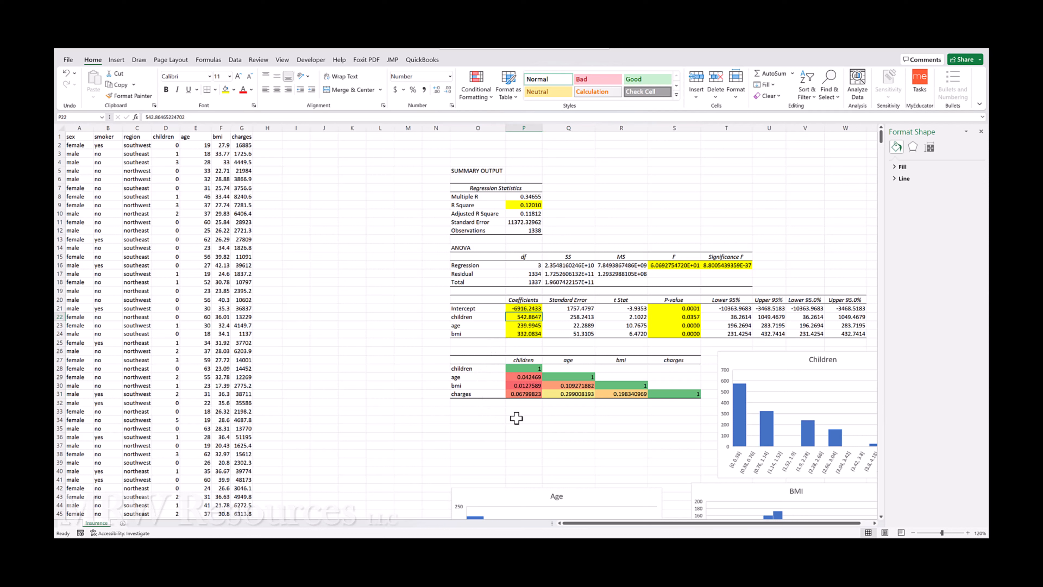
{"action": "left_click", "coordinate": [521, 394]}
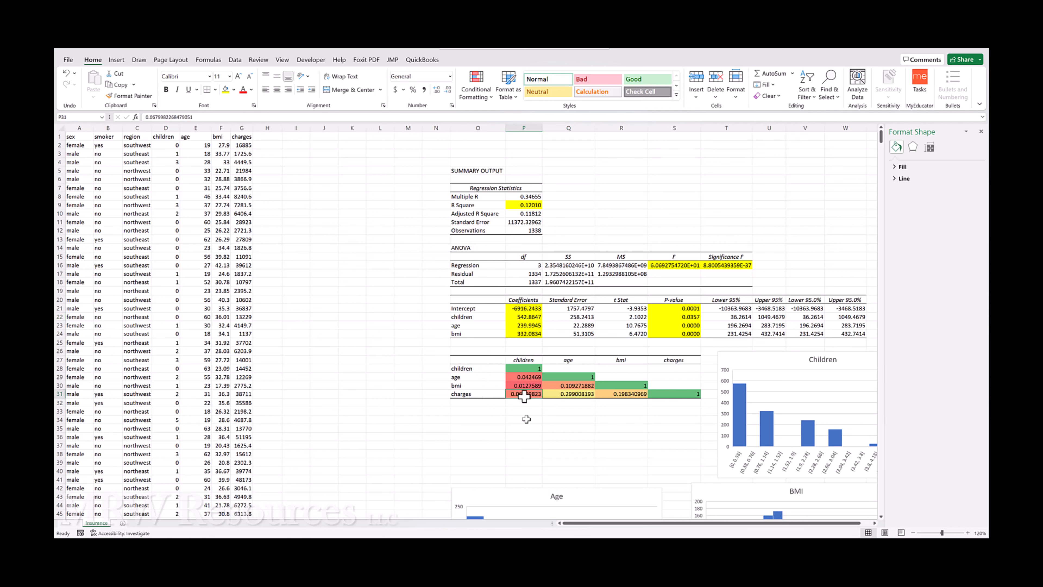
{"action": "left_click", "coordinate": [518, 333]}
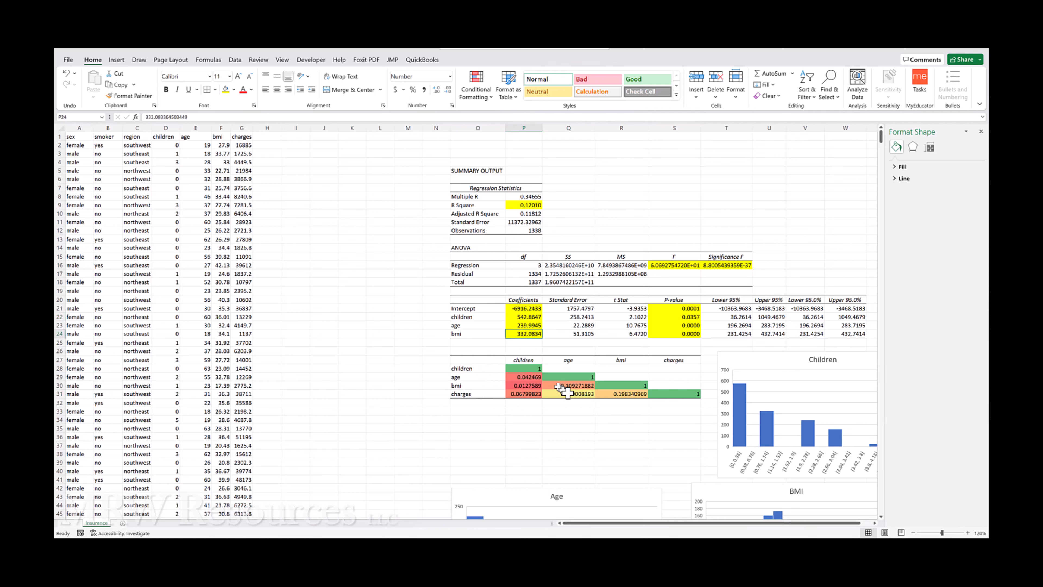
{"action": "left_click", "coordinate": [613, 393]}
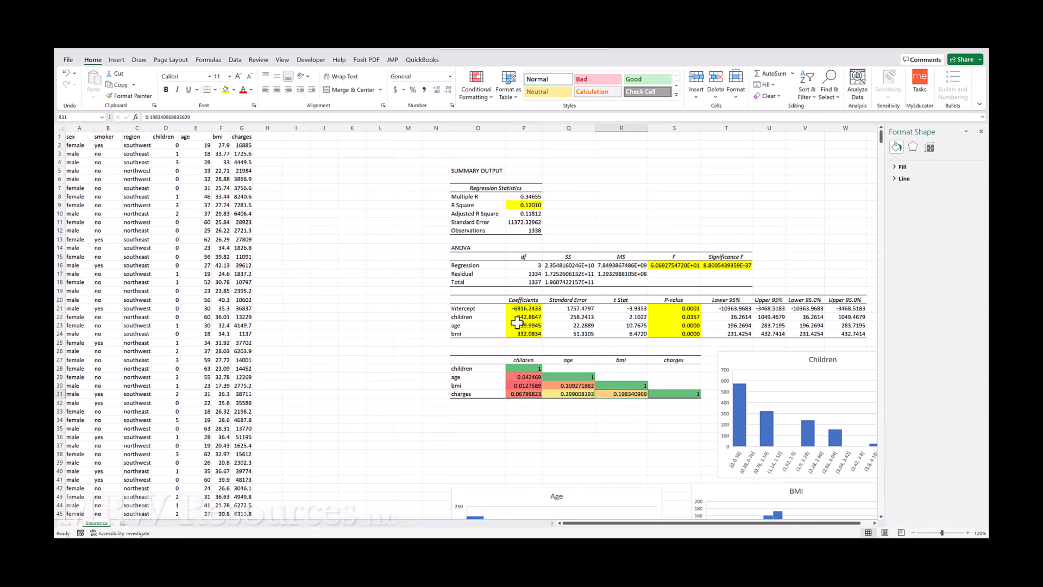
{"action": "left_click", "coordinate": [516, 323]}
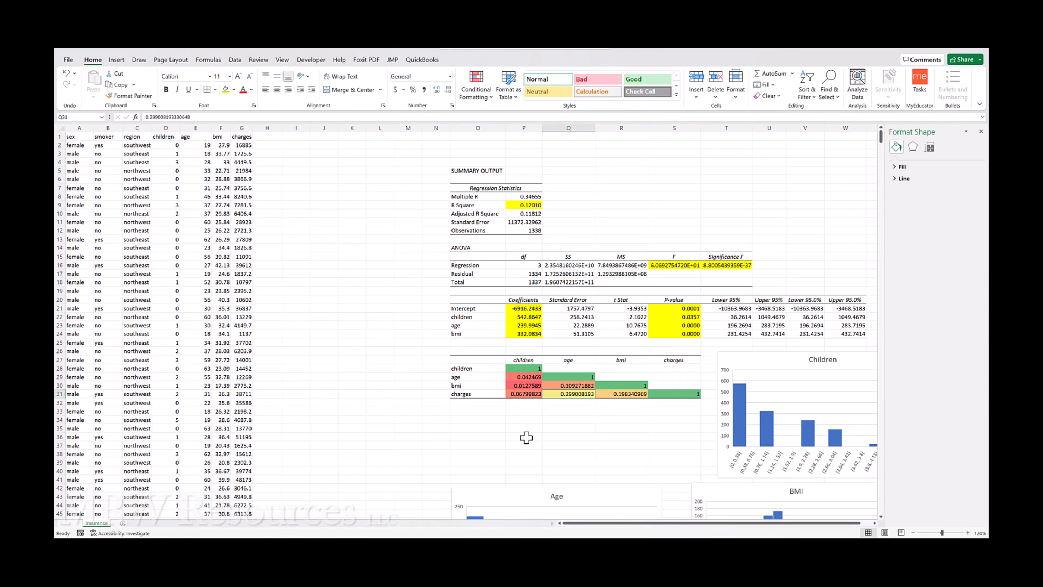
{"action": "scroll", "coordinate": [745, 479], "scroll_direction": "down", "scroll_amount": 5}
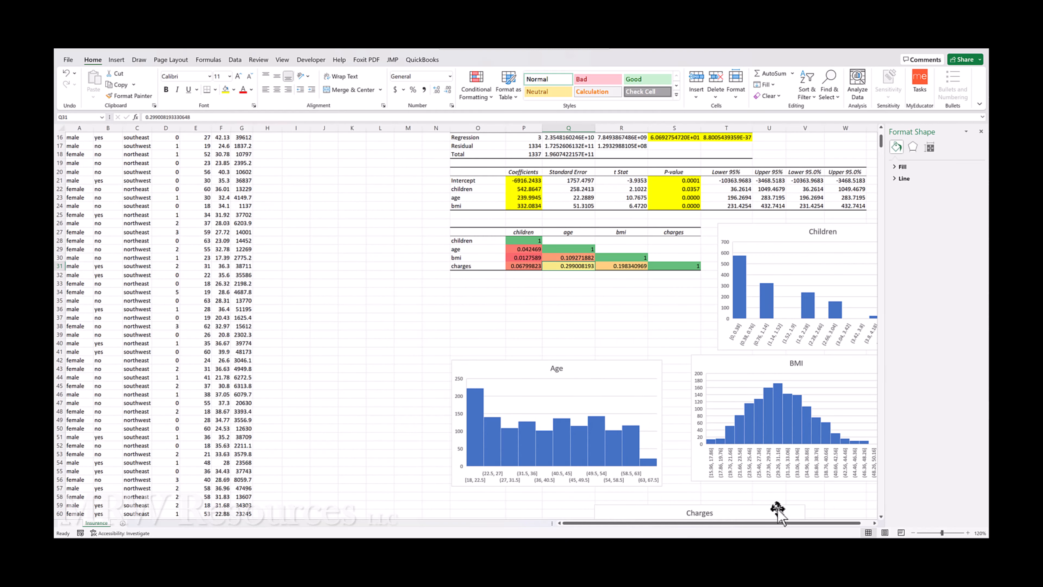
- Review the distribution histograms and the correlations of children and age with charges in the matrix's charges row
{"action": "left_click_drag", "start_coordinate": [842, 523], "coordinate": [860, 520]}
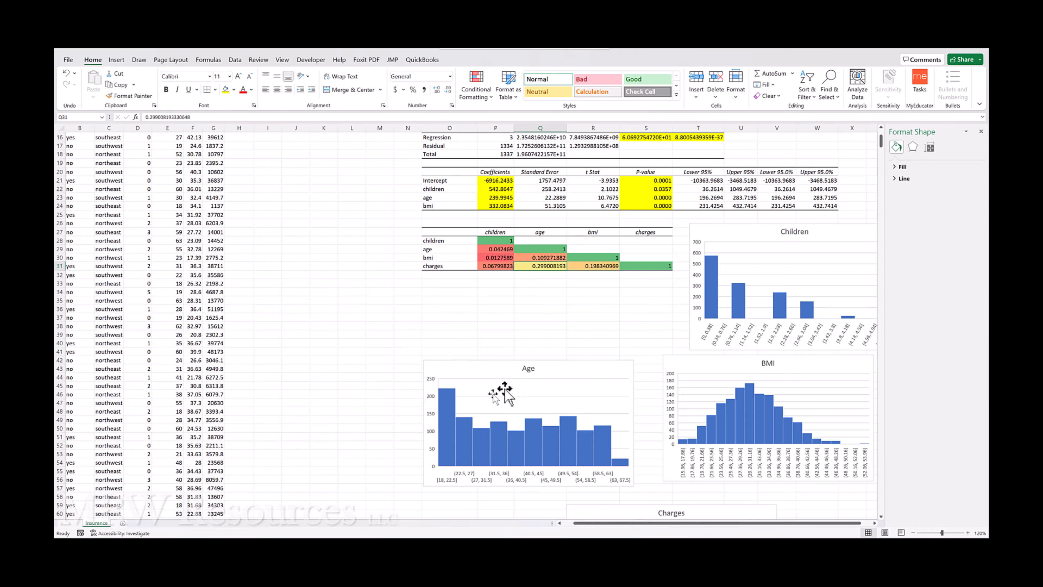
{"action": "left_click_drag", "start_coordinate": [648, 523], "coordinate": [614, 529]}
{"action": "scroll", "coordinate": [397, 275], "scroll_direction": "up", "scroll_amount": 5}
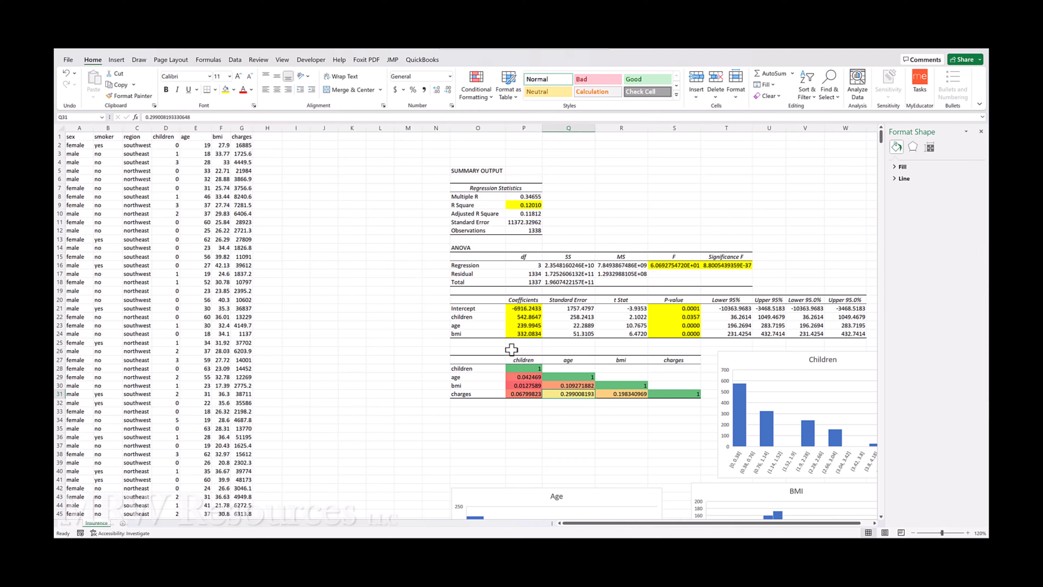
{"action": "left_click", "coordinate": [532, 418]}
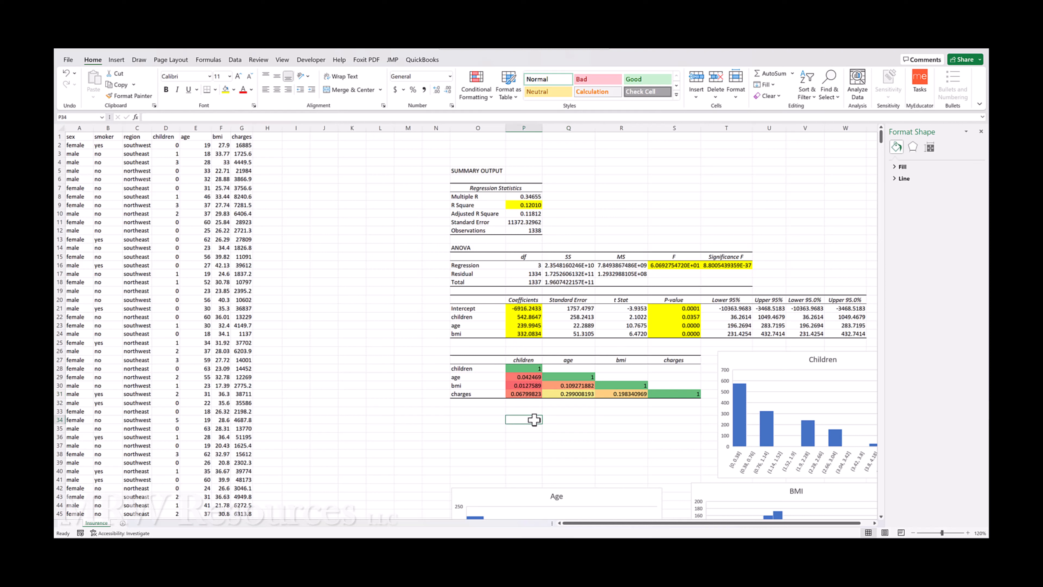
{"action": "key", "text": "Left"}
{"action": "left_click", "coordinate": [524, 394]}
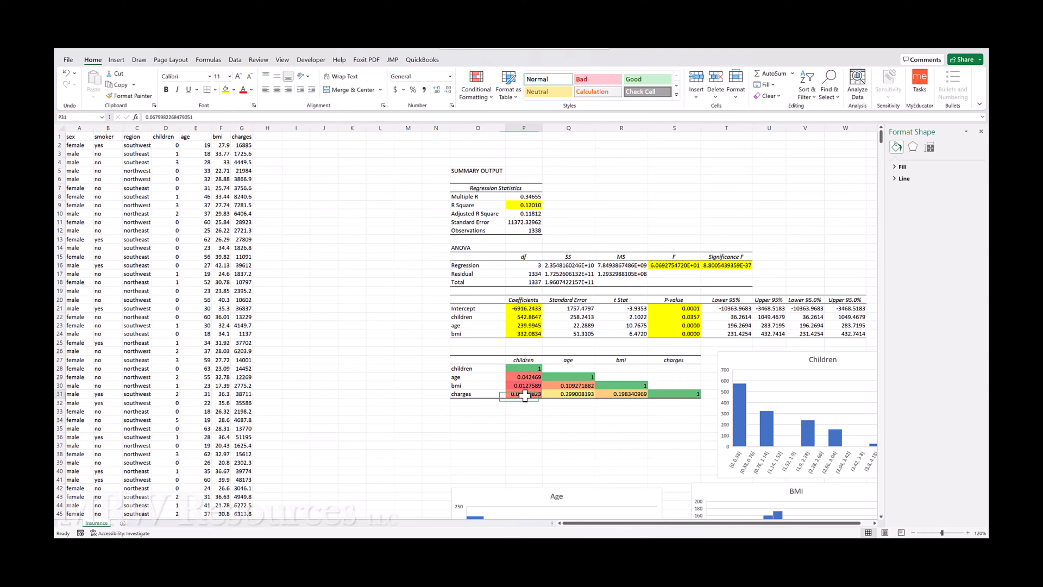
{"action": "key", "text": "Right"}
{"action": "key", "text": "Right"}
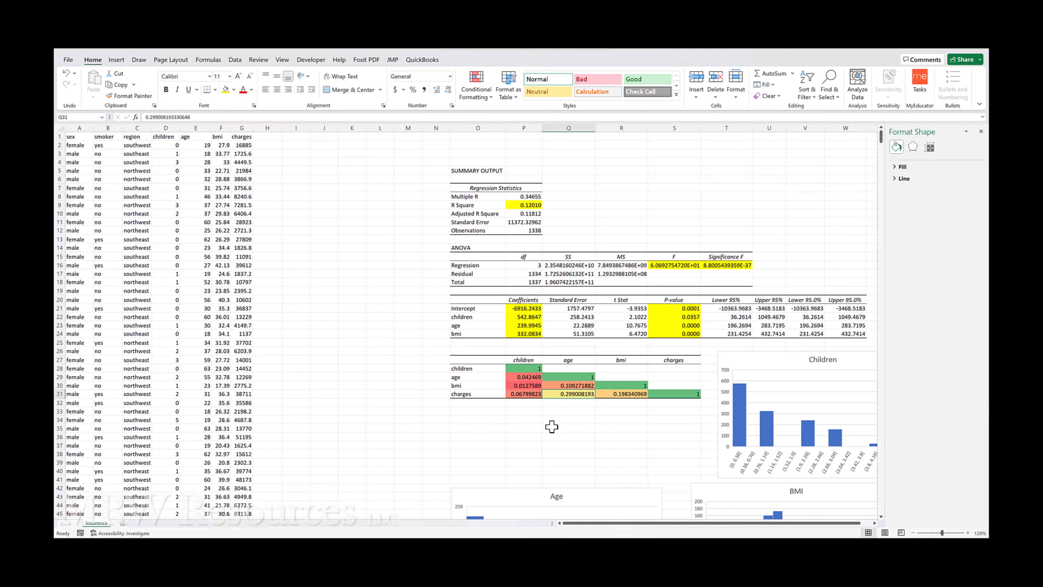
- Enter the label "Sum of correlations vs. Charges" in cell O33, below the correlation matrix
{"action": "key", "text": "Left"}
{"action": "key", "text": "Left"}
{"action": "key", "text": "Left"}
{"action": "key", "text": "Down"}
{"action": "key", "text": "Down"}
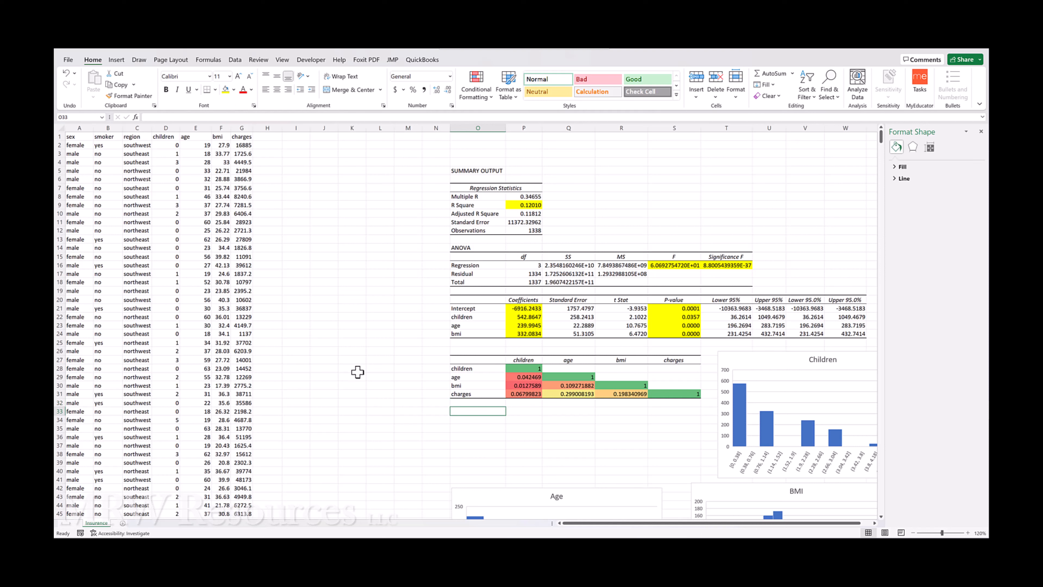
{"action": "type", "text": "Sum of"}
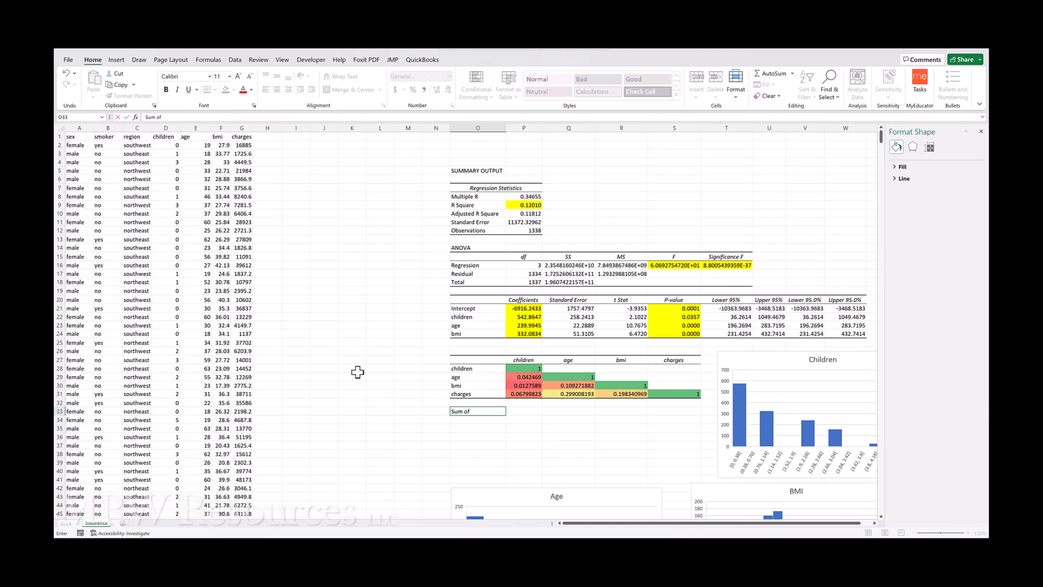
{"action": "type", "text": " correlations vs. Charges"}
{"action": "key", "text": "Tab"}
{"action": "key", "text": "Tab"}
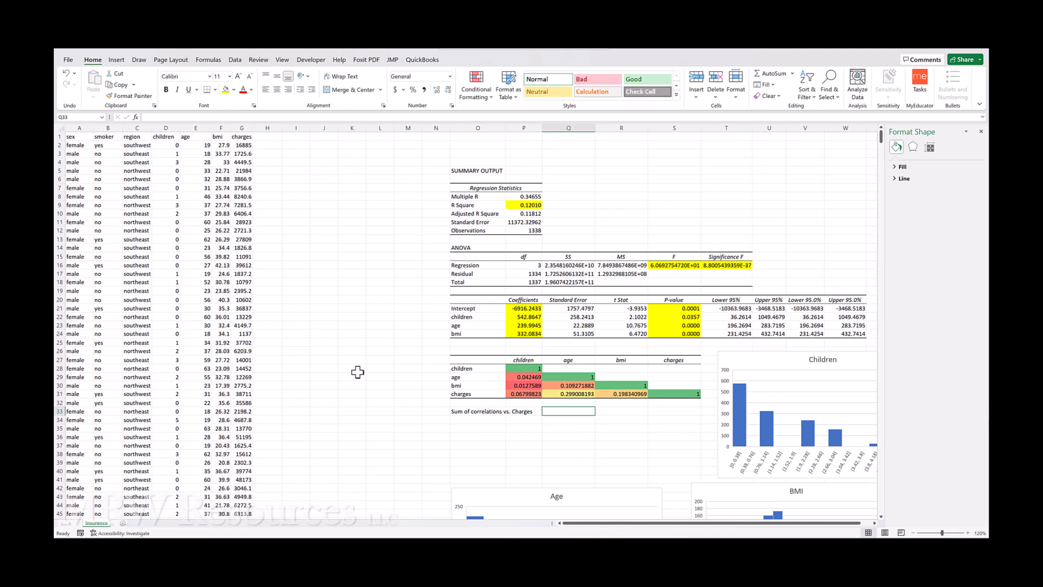
- Sum the charges-row correlations of children, age and bmi in cell Q33 with =SUM(P31:R31)
{"action": "type", "text": "=sum("}
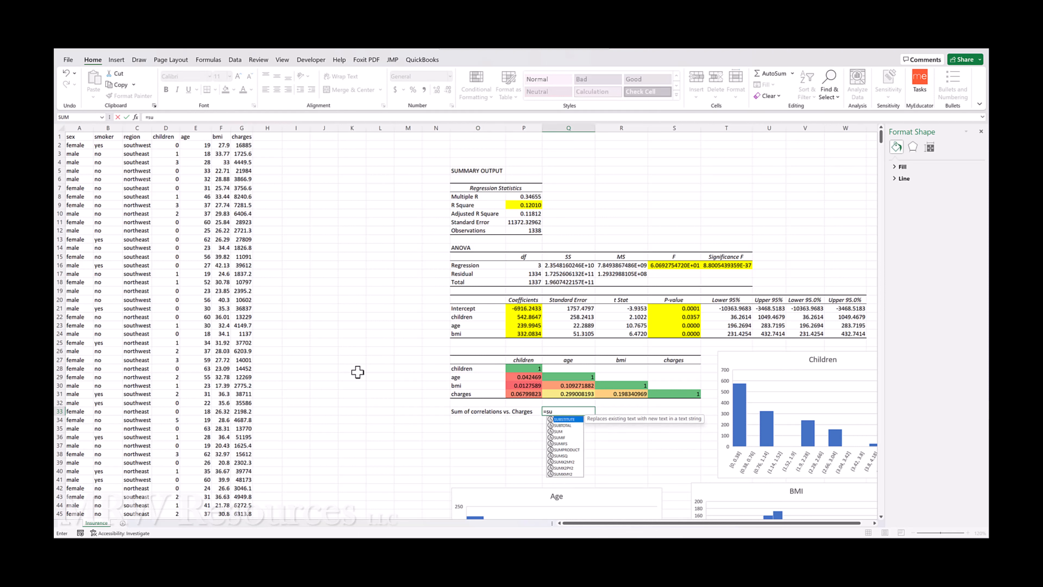
{"action": "key", "text": "Up"}
{"action": "key", "text": "Up"}
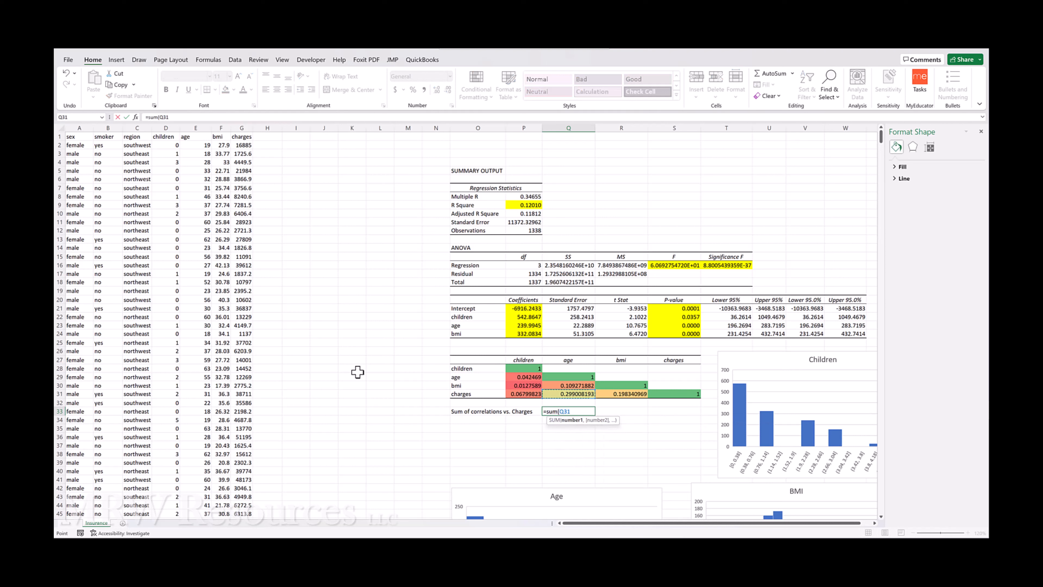
{"action": "key", "text": "Left"}
{"action": "key", "text": "shift+Right"}
{"action": "key", "text": "shift+Right"}
{"action": "key", "text": "ctrl+Return"}
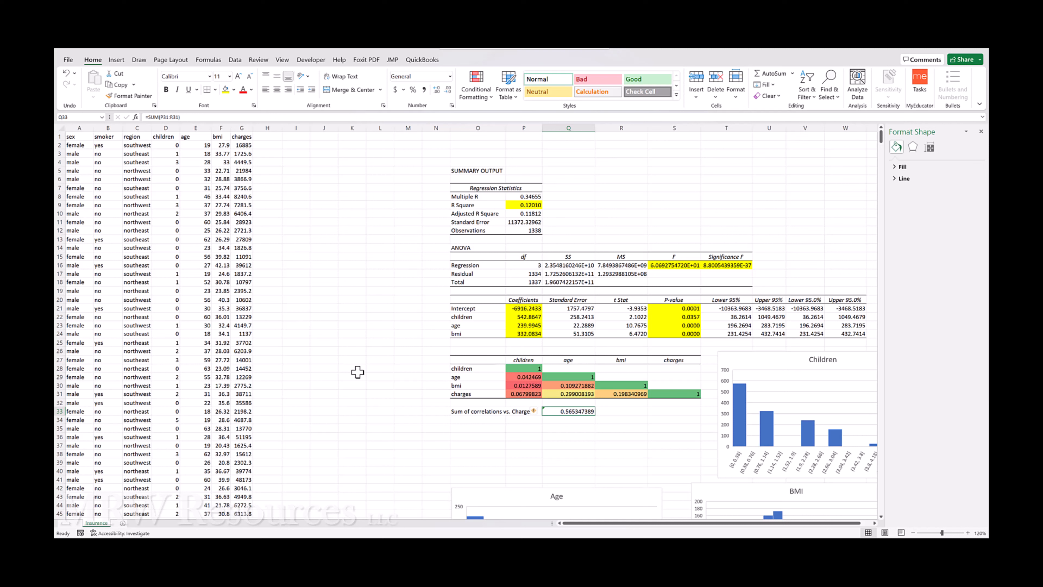
- Enter the labels "Mean Absolute Error (MAE)" in O35 and "Root Mean Squared Error (RMSE)" in O36
{"action": "key", "text": "Down"}
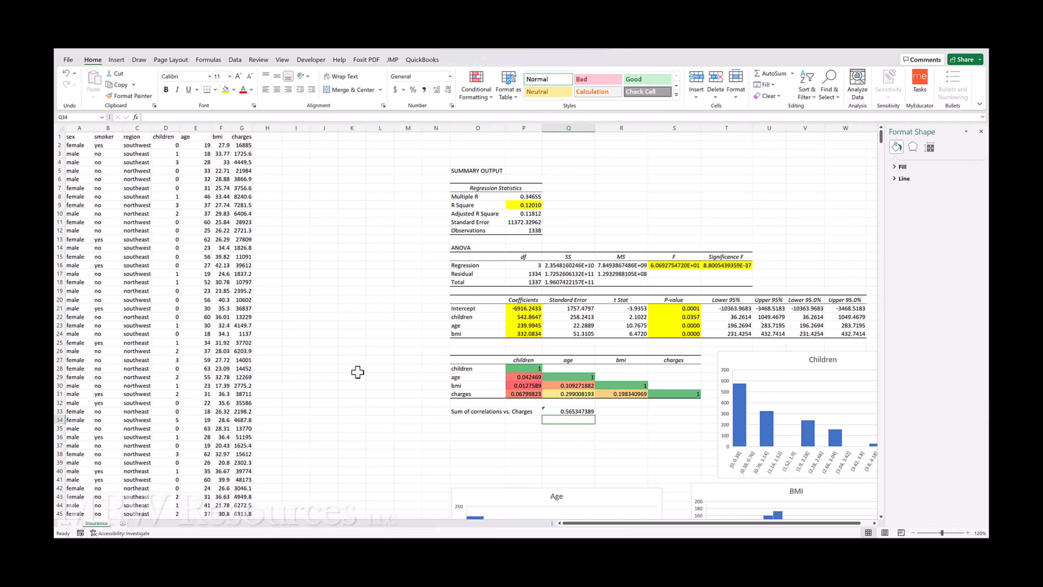
{"action": "key", "text": "Left"}
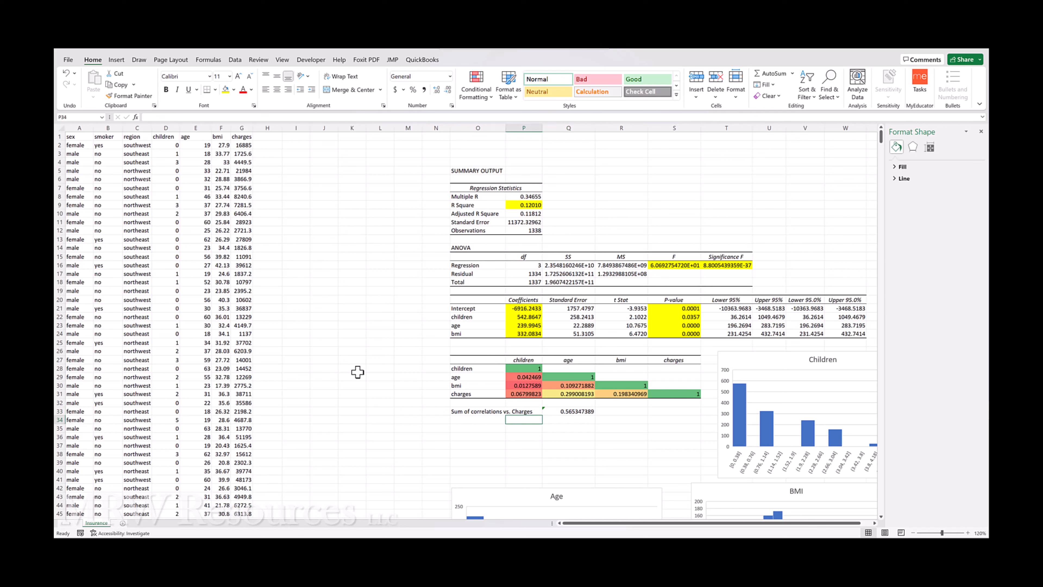
{"action": "key", "text": "Left"}
{"action": "key", "text": "Down"}
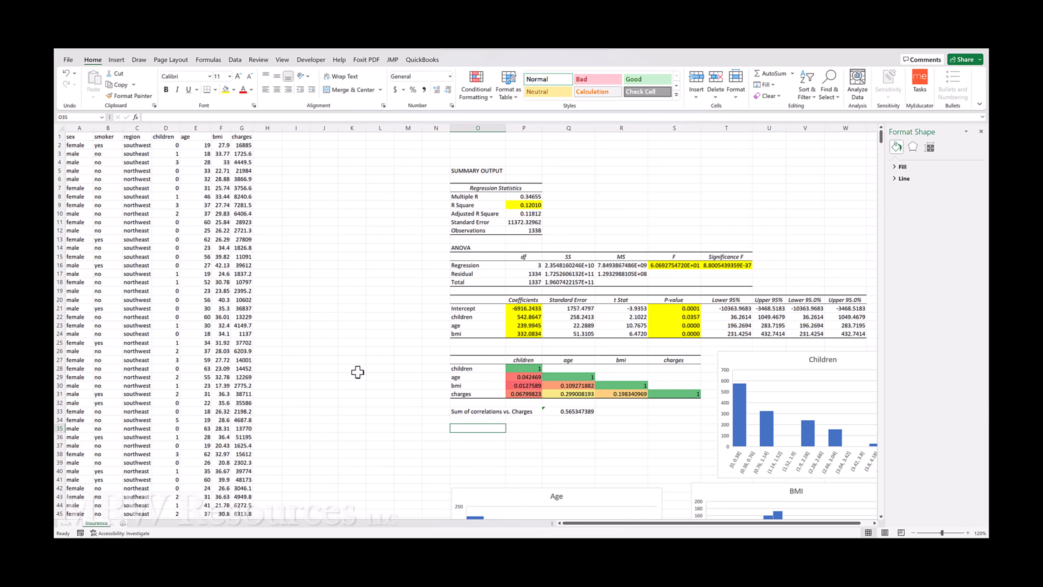
{"action": "type", "text": "Mean Abso"}
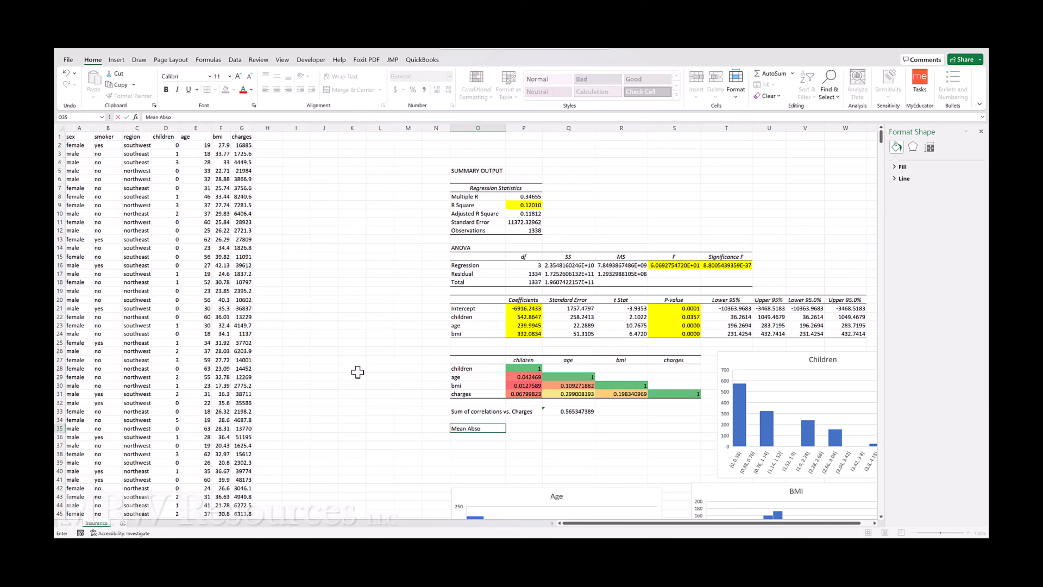
{"action": "type", "text": "lu"}
{"action": "type", "text": "te Error"}
{"action": "type", "text": " (ME"}
{"action": "type", "text": "E"}
{"action": "type", "text": ")"}
{"action": "key", "text": "Return"}
{"action": "type", "text": "Root"}
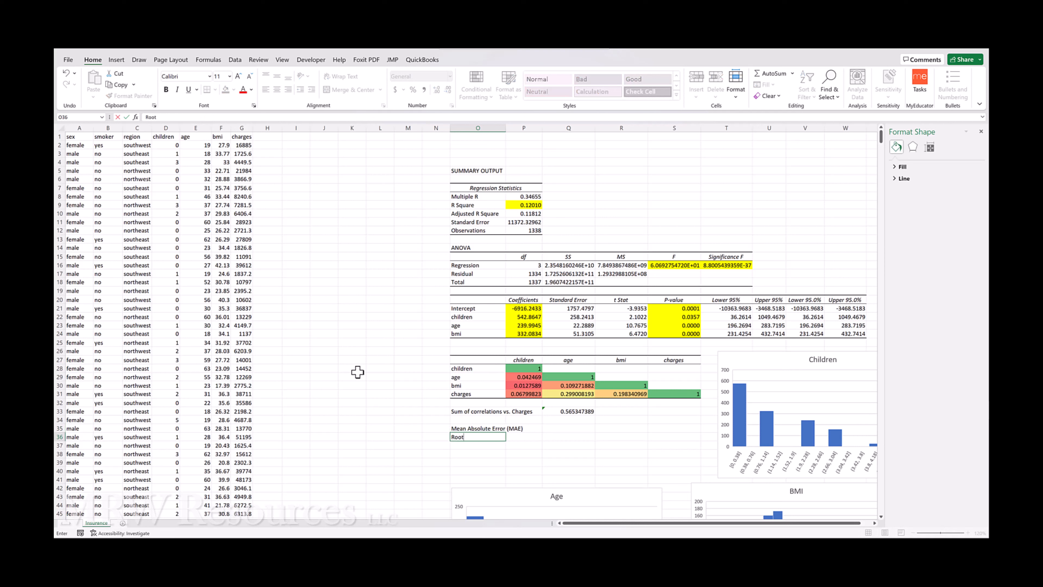
{"action": "type", "text": " Mean Squared Error (RMSE"}
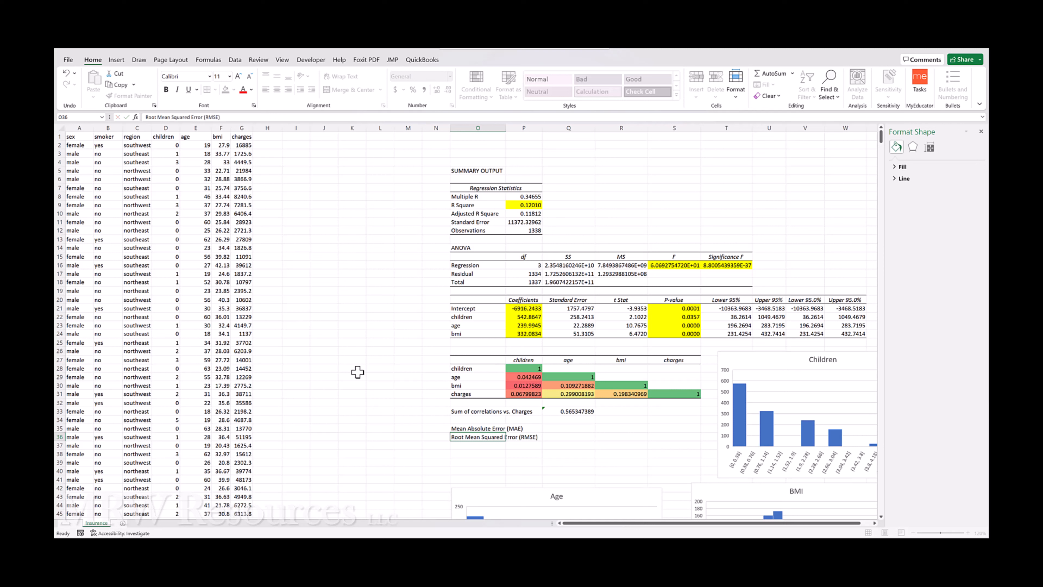
- Enter the label "Age -> Charges" in cell R7, beside the regression statistics
{"action": "key", "text": "Up"}
{"action": "key", "text": "Right"}
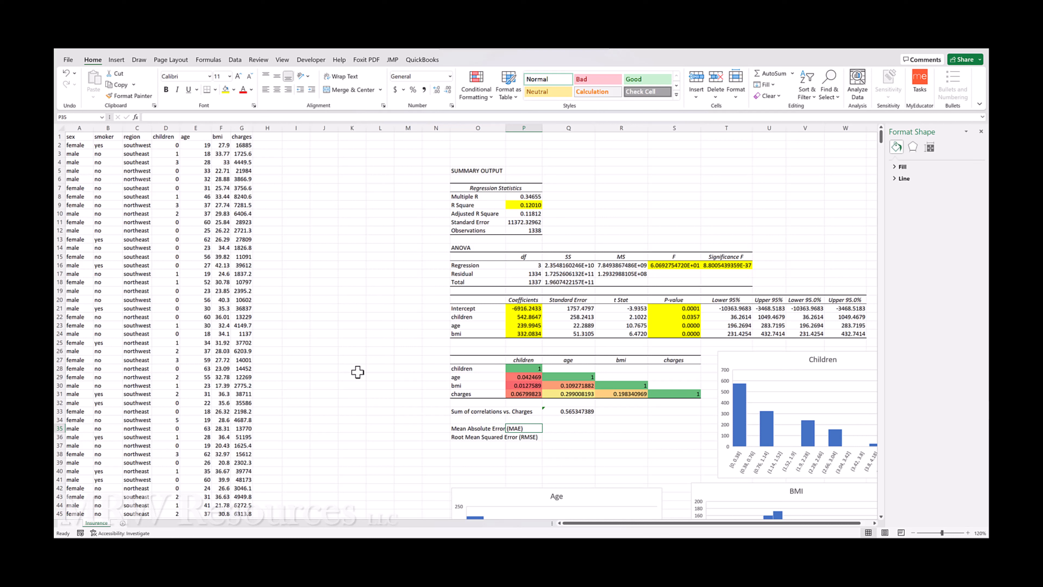
{"action": "key", "text": "Up"}
{"action": "key", "text": "Up"}
{"action": "key", "text": "Up"}
{"action": "key", "text": "Up"}
{"action": "key", "text": "Up"}
{"action": "key", "text": "Up"}
{"action": "key", "text": "Up"}
{"action": "key", "text": "Up"}
{"action": "key", "text": "Up"}
{"action": "key", "text": "Up"}
{"action": "key", "text": "Up"}
{"action": "key", "text": "Up"}
{"action": "key", "text": "Up"}
{"action": "key", "text": "Up"}
{"action": "key", "text": "Up"}
{"action": "key", "text": "Up"}
{"action": "key", "text": "Up"}
{"action": "key", "text": "Up"}
{"action": "key", "text": "Up"}
{"action": "key", "text": "Up"}
{"action": "key", "text": "Up"}
{"action": "key", "text": "Up"}
{"action": "key", "text": "Up"}
{"action": "key", "text": "Up"}
{"action": "key", "text": "Up"}
{"action": "key", "text": "Up"}
{"action": "key", "text": "Up"}
{"action": "key", "text": "Up"}
{"action": "key", "text": "Up"}
{"action": "key", "text": "Down"}
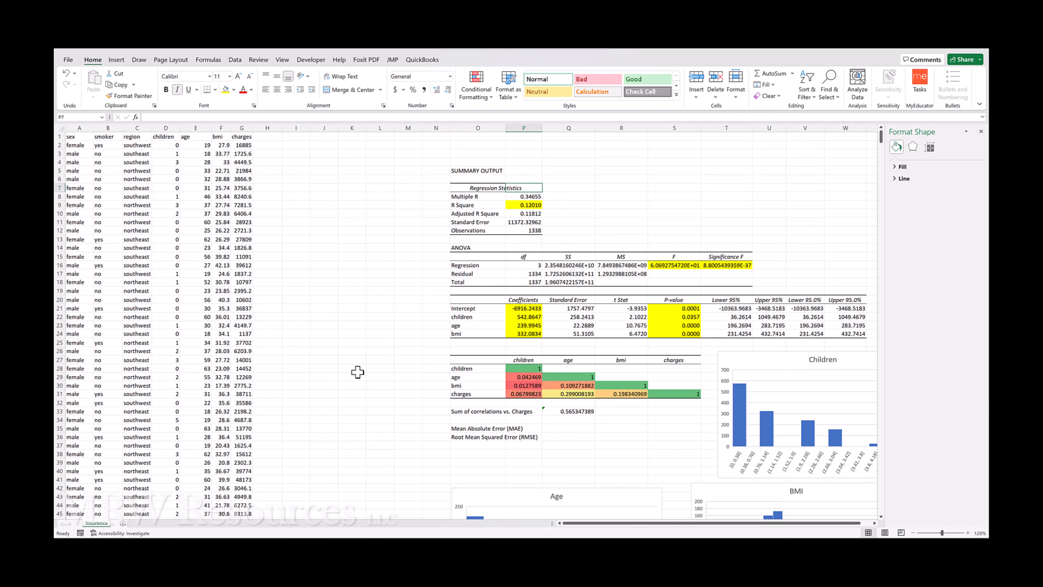
{"action": "key", "text": "Right"}
{"action": "key", "text": "Right"}
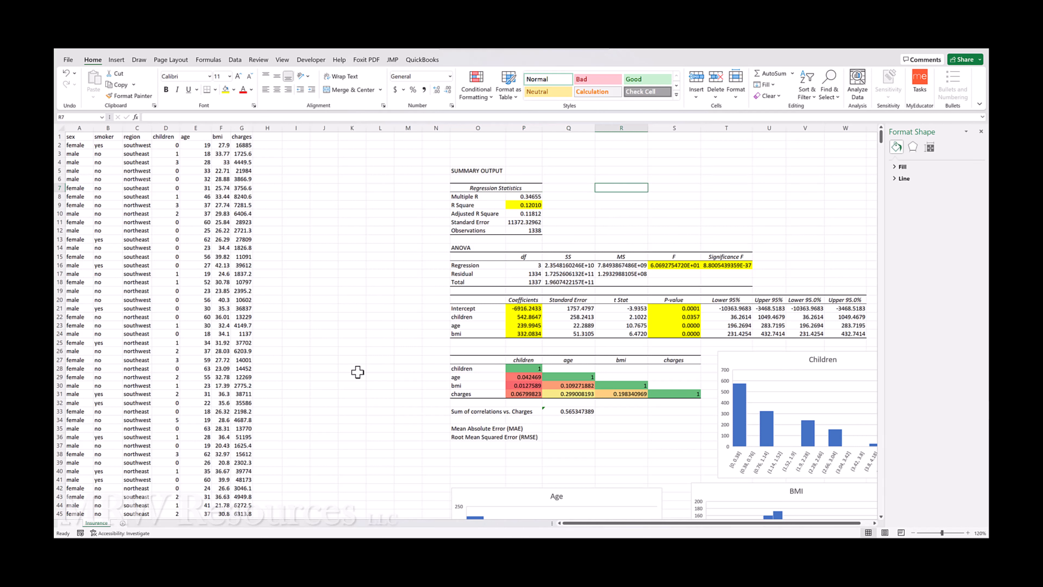
{"action": "type", "text": "A"}
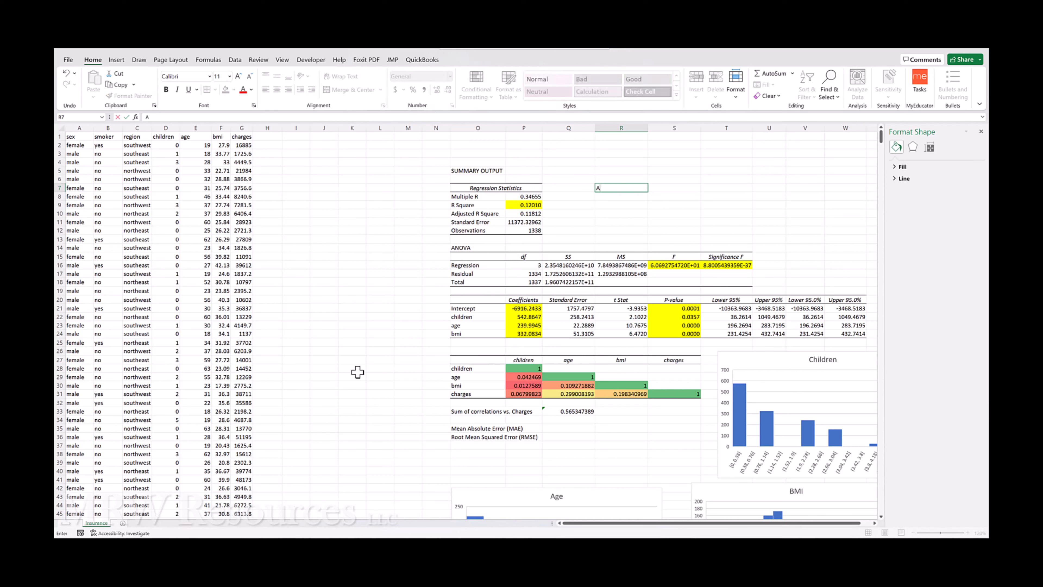
{"action": "type", "text": "ge -> Charges"}
{"action": "key", "text": "Tab"}
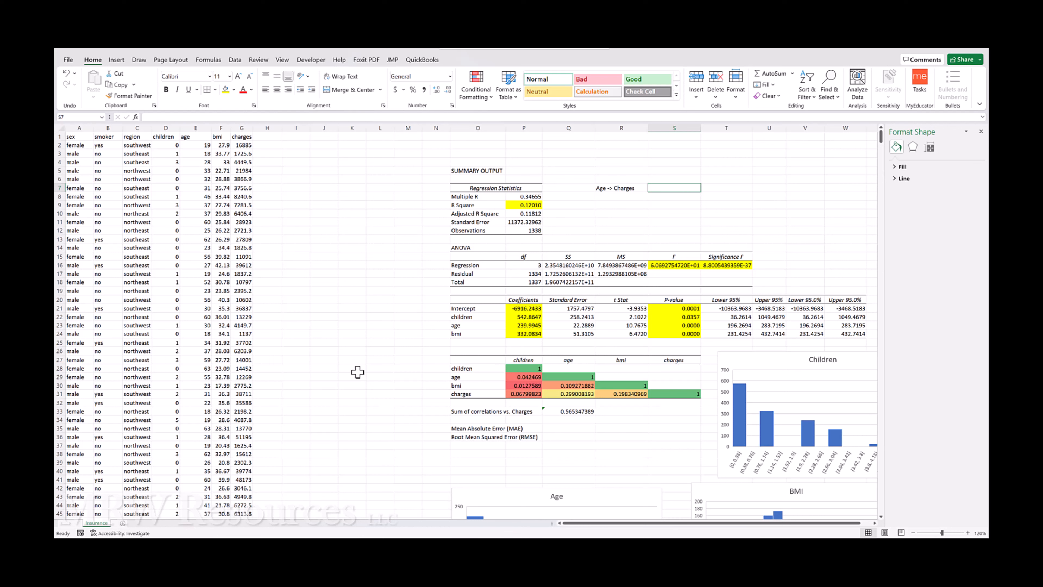
- Examine the age coefficient in cell P23 of the regression coefficients table
{"action": "key", "text": "Down"}
{"action": "key", "text": "Down"}
{"action": "key", "text": "Down"}
{"action": "key", "text": "Down"}
{"action": "key", "text": "Down"}
{"action": "key", "text": "Down"}
{"action": "key", "text": "Down"}
{"action": "key", "text": "Down"}
{"action": "key", "text": "Down"}
{"action": "key", "text": "Down"}
{"action": "key", "text": "Down"}
{"action": "key", "text": "Down"}
{"action": "key", "text": "Left"}
{"action": "key", "text": "Left"}
{"action": "key", "text": "Down"}
{"action": "key", "text": "Down"}
{"action": "key", "text": "Down"}
{"action": "key", "text": "Down"}
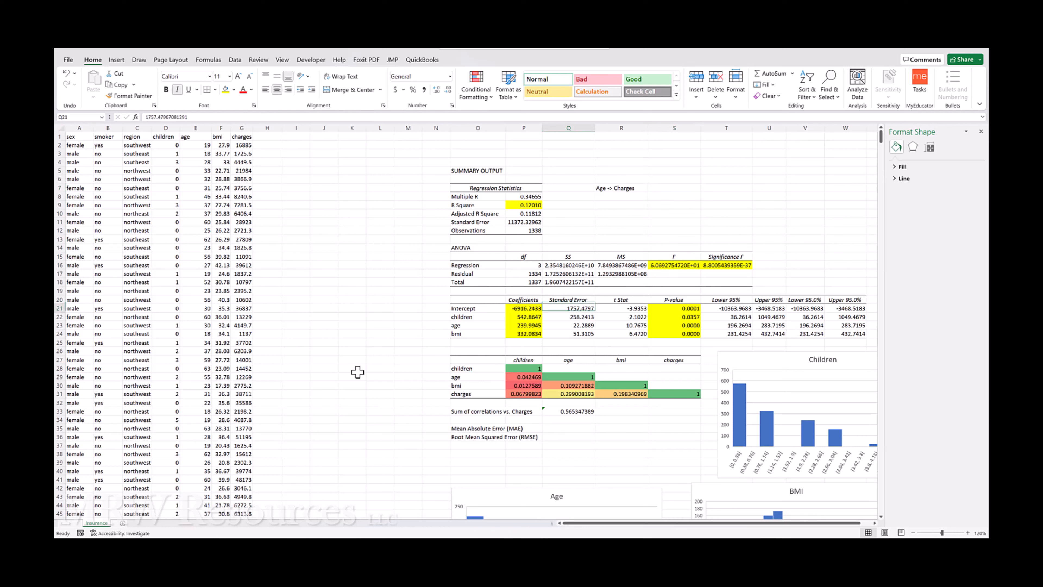
{"action": "key", "text": "Left"}
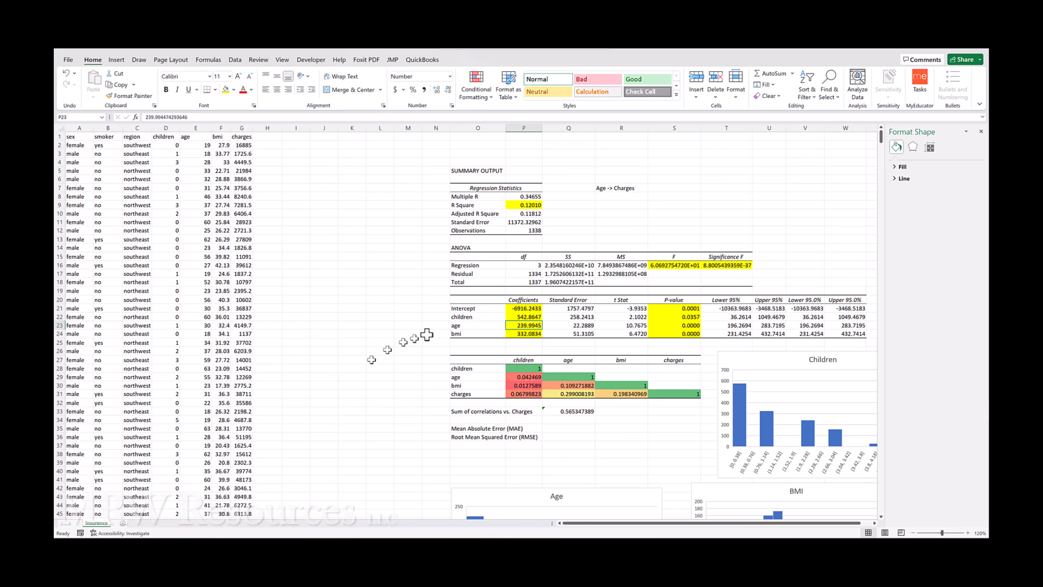
- Enter the label "For Row 2" in cell R8, below the "Age -> Charges" label
{"action": "left_click", "coordinate": [672, 188]}
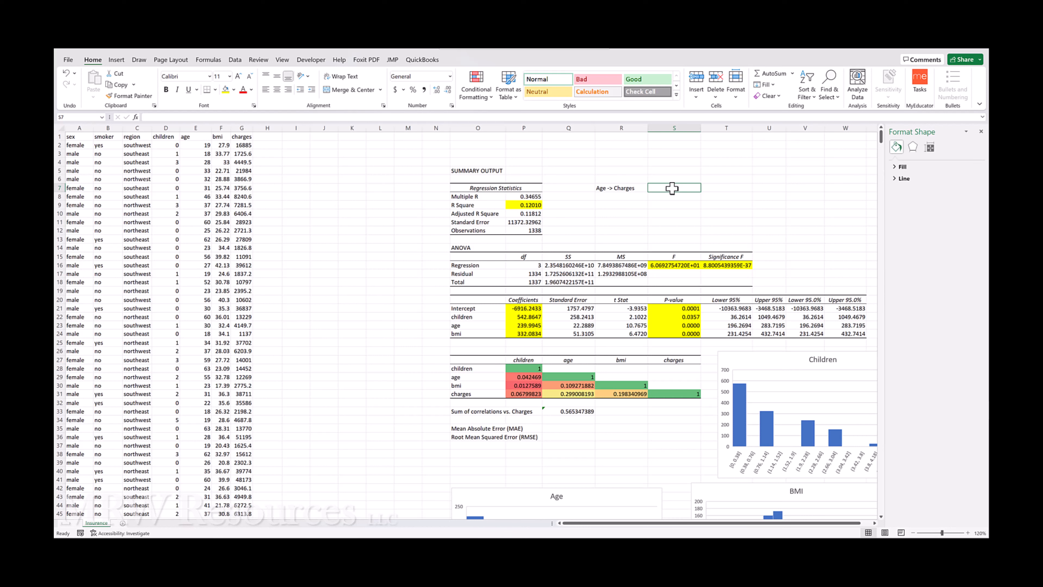
{"action": "key", "text": "Left"}
{"action": "key", "text": "Down"}
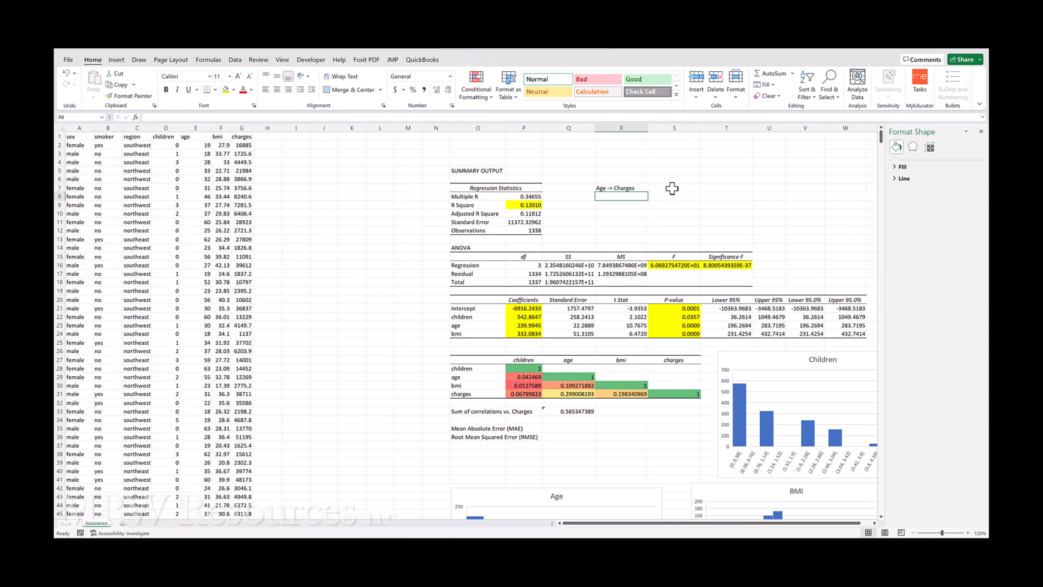
{"action": "type", "text": "For"}
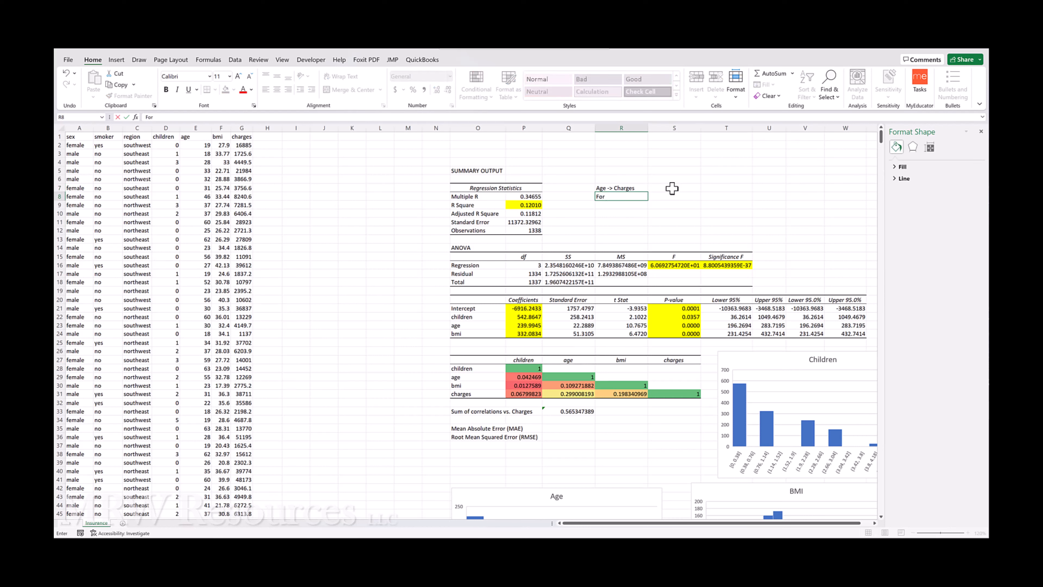
{"action": "type", "text": " Row"}
{"action": "key", "text": "ctrl+Return"}
- Relocate the "For Row 2" label from R8 to cell R6, leaving R8 empty
{"action": "key", "text": "ctrl+c"}
{"action": "key", "text": "Up"}
{"action": "key", "text": "Up"}
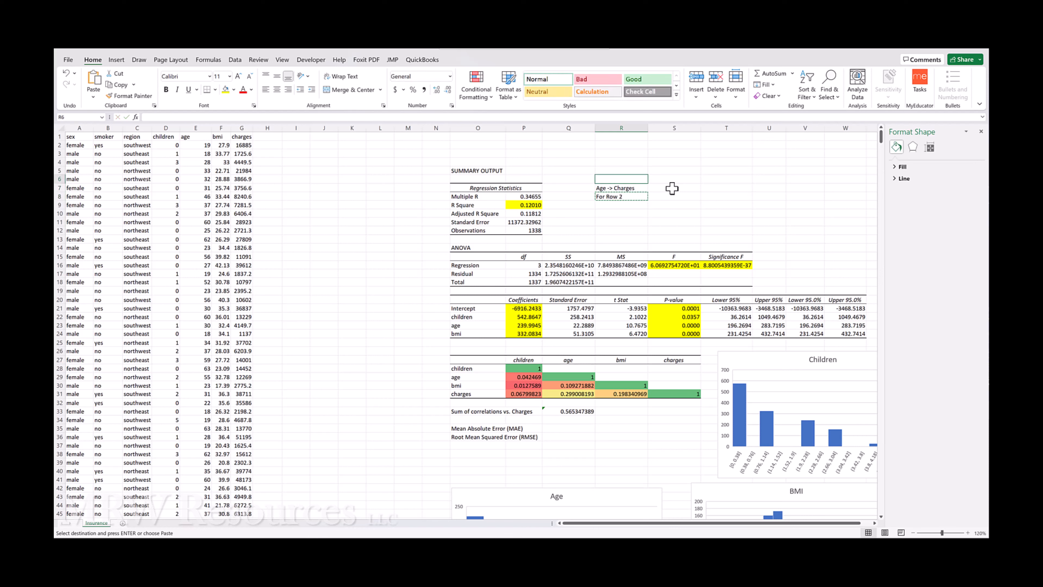
{"action": "key", "text": "Return"}
{"action": "key", "text": "Down"}
{"action": "key", "text": "Down"}
{"action": "key", "text": "Delete"}
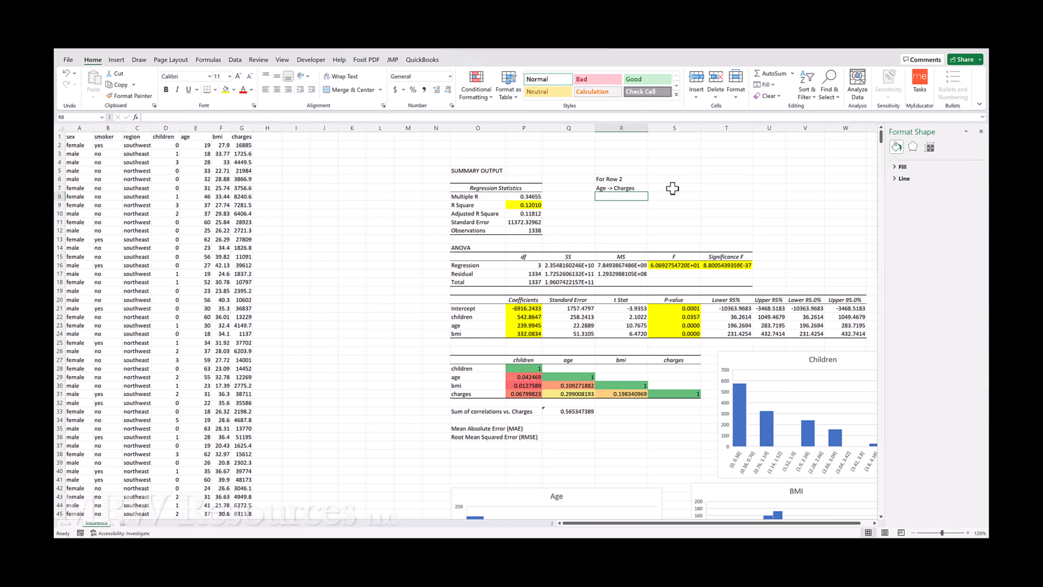
- Relocate the "For Row 2" label from R6 to cell S6 as a column heading, leaving R6 empty
{"action": "key", "text": "Up"}
{"action": "key", "text": "Up"}
{"action": "key", "text": "ctrl+c"}
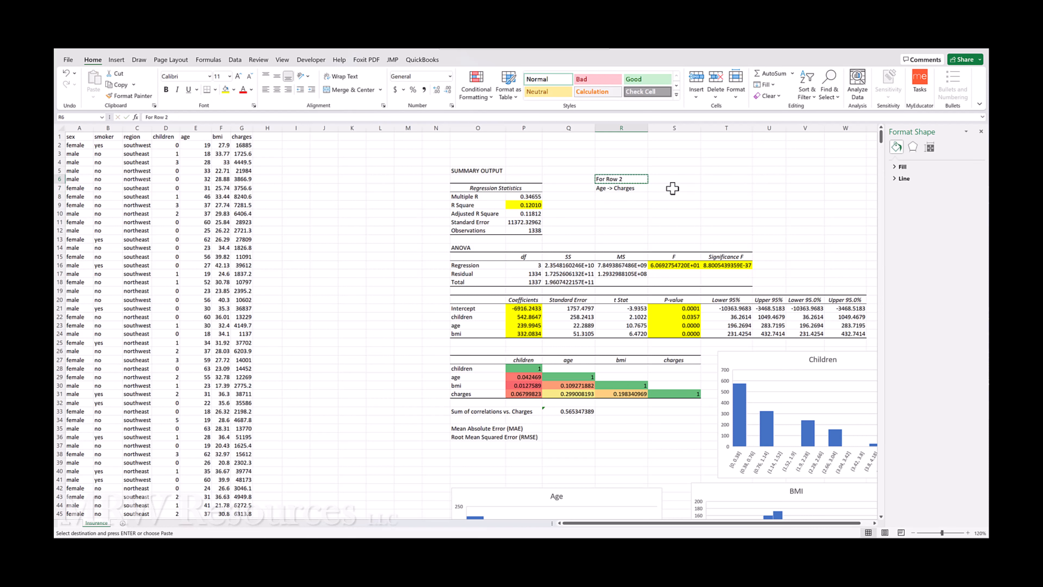
{"action": "key", "text": "Right"}
{"action": "key", "text": "Return"}
{"action": "key", "text": "Left"}
{"action": "key", "text": "Delete"}
- Enter the formula =P23*E2+P21 in cell S7 to calculate the row 2 charges from age and the intercept
{"action": "key", "text": "Right"}
{"action": "key", "text": "Down"}
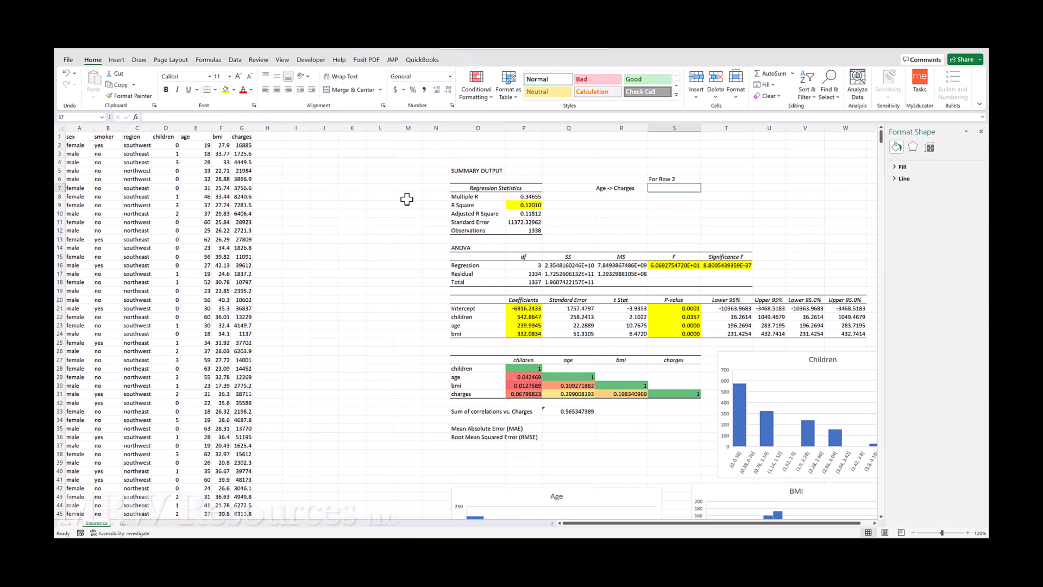
{"action": "type", "text": "="}
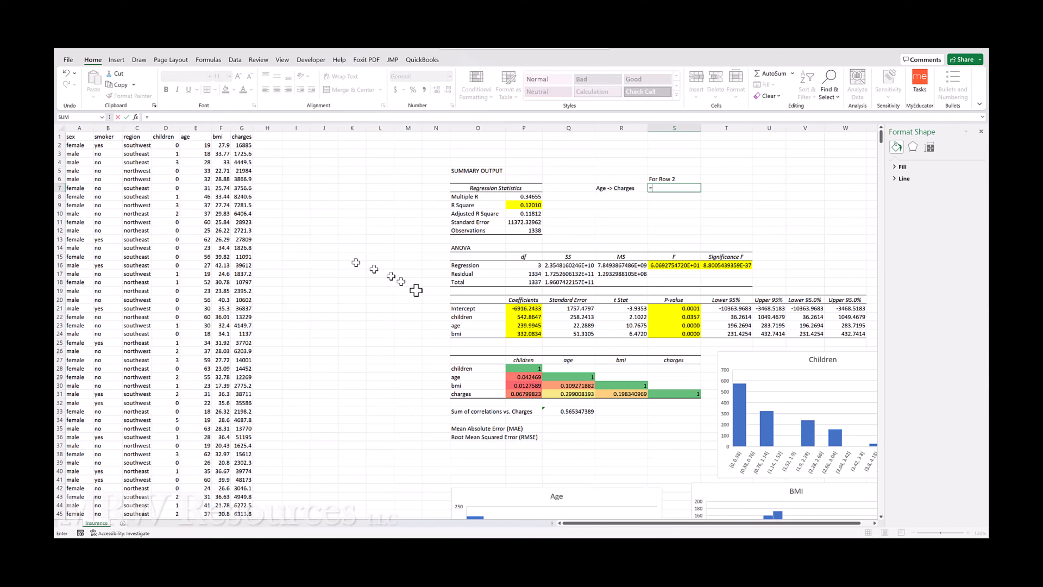
{"action": "left_click", "coordinate": [522, 327]}
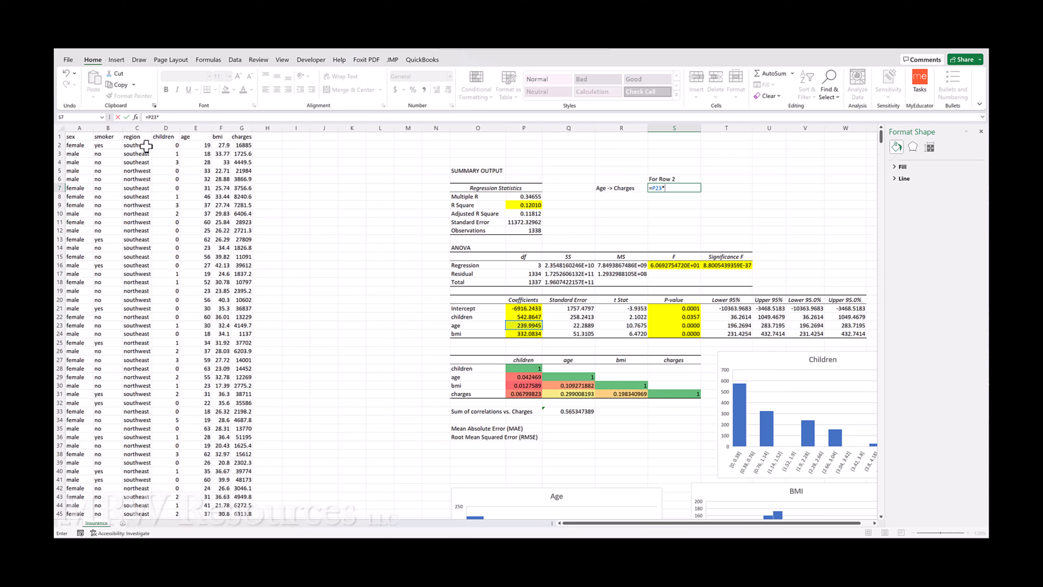
{"action": "left_click", "coordinate": [204, 145]}
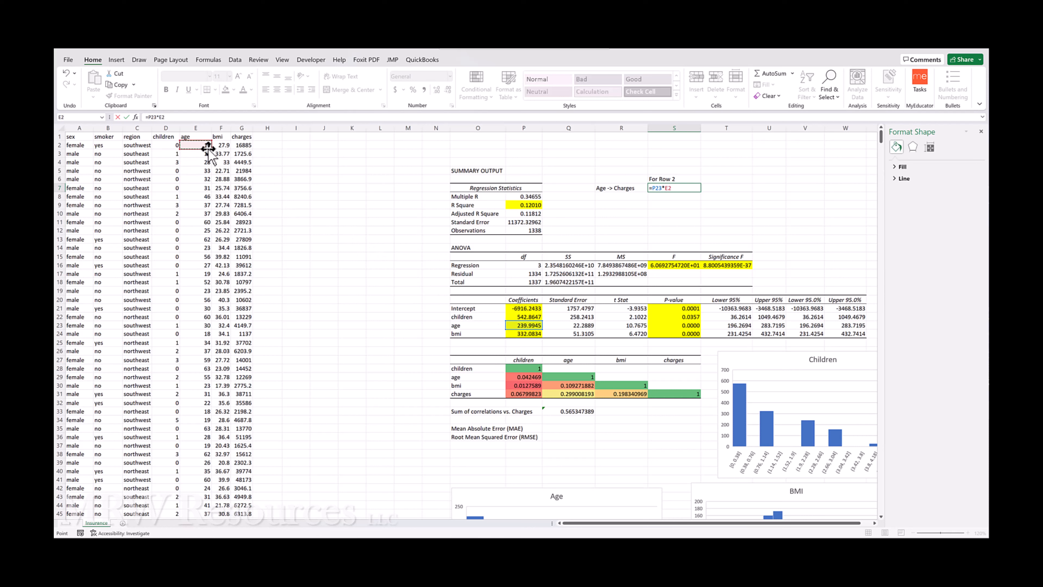
{"action": "type", "text": "+"}
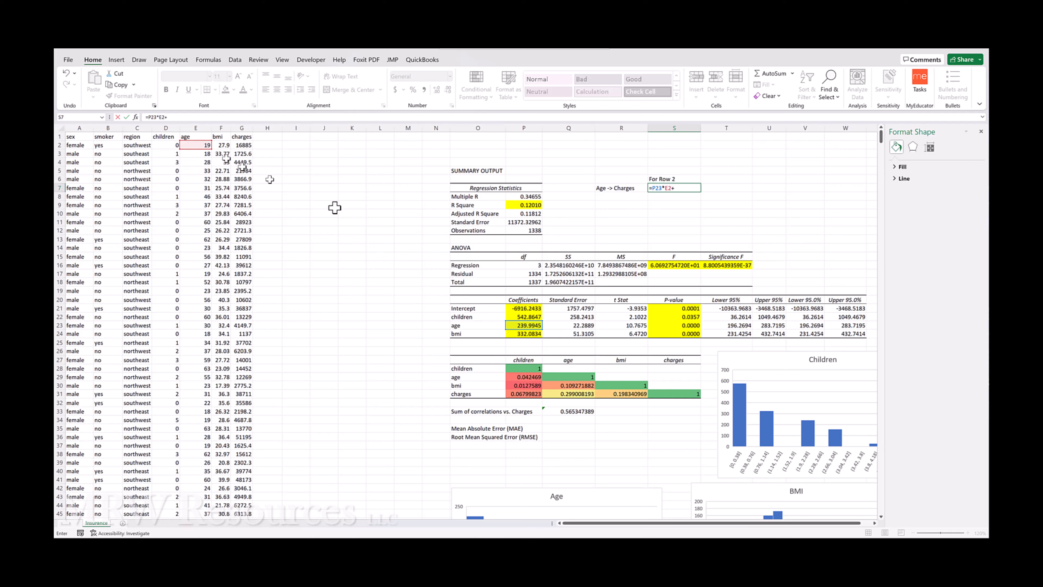
{"action": "left_click", "coordinate": [520, 308]}
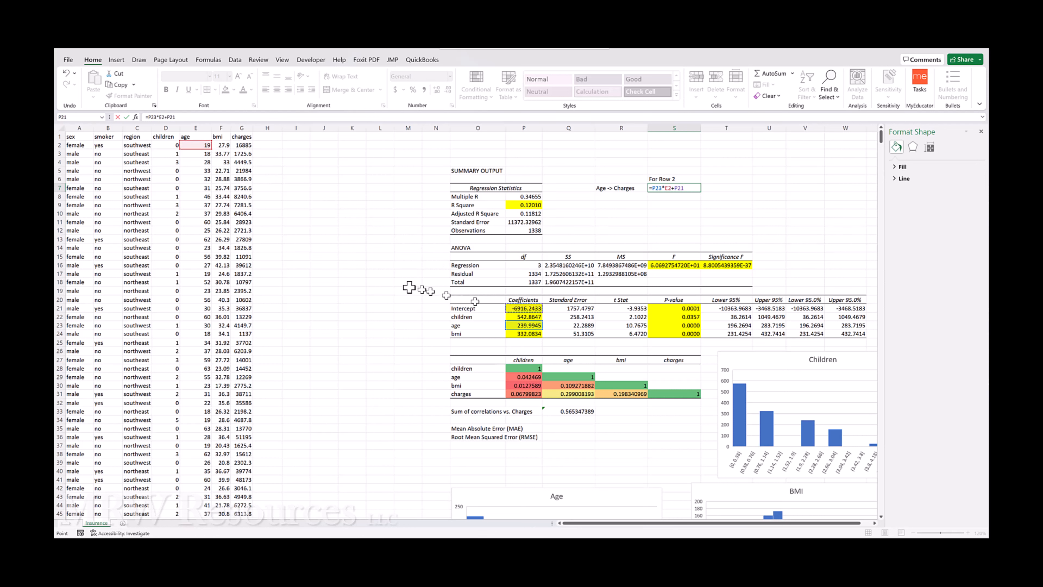
{"action": "key", "text": "ctrl+Return"}
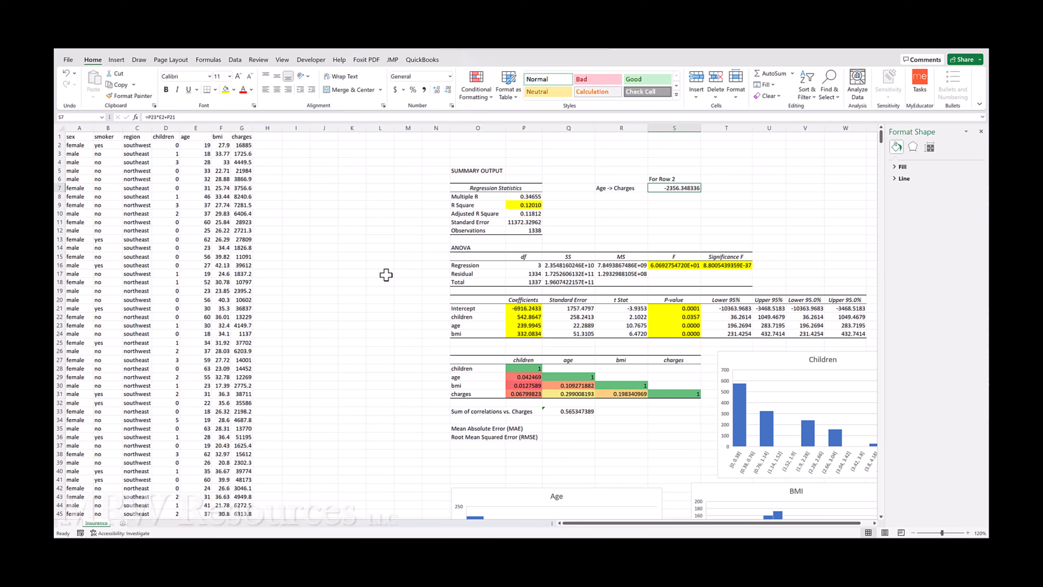
- Enter the label "Children,Age,BMI -> Charges" in cell R8, below the "Age -> Charges" label
{"action": "key", "text": "Down"}
{"action": "key", "text": "Left"}
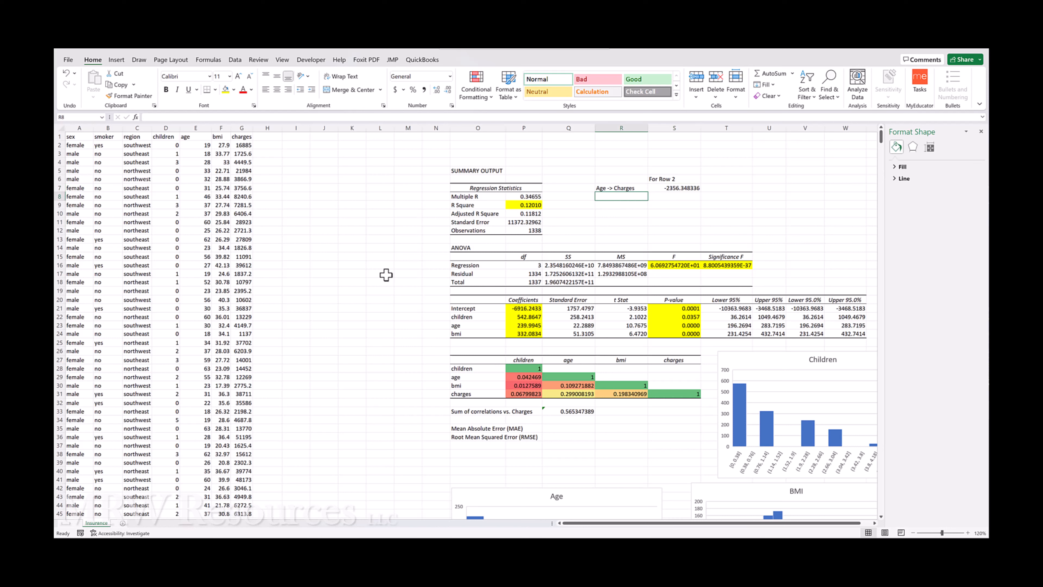
{"action": "type", "text": "Age, C"}
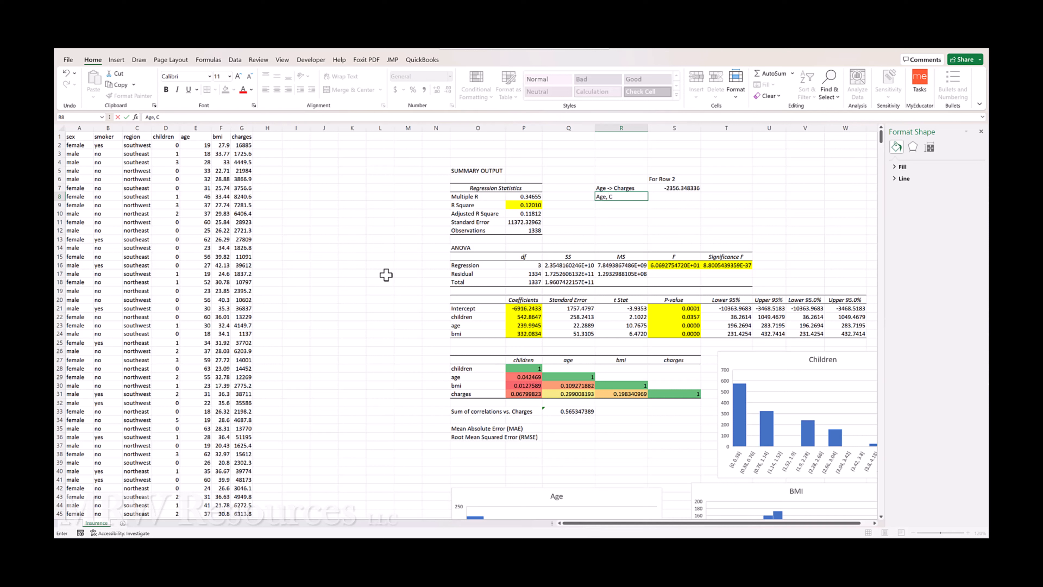
{"action": "key", "text": "BackSpace"}
{"action": "key", "text": "BackSpace"}
{"action": "key", "text": "BackSpace"}
{"action": "key", "text": "BackSpace"}
{"action": "key", "text": "BackSpace"}
{"action": "key", "text": "BackSpace"}
{"action": "type", "text": "Children,Age,BMI -> Charges"}
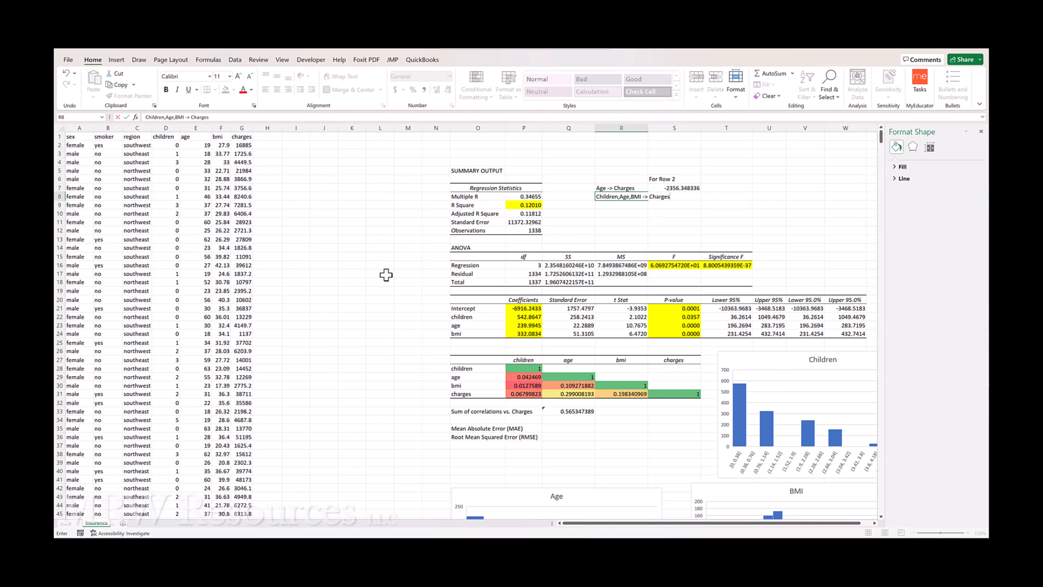
{"action": "key", "text": "ctrl+Return"}
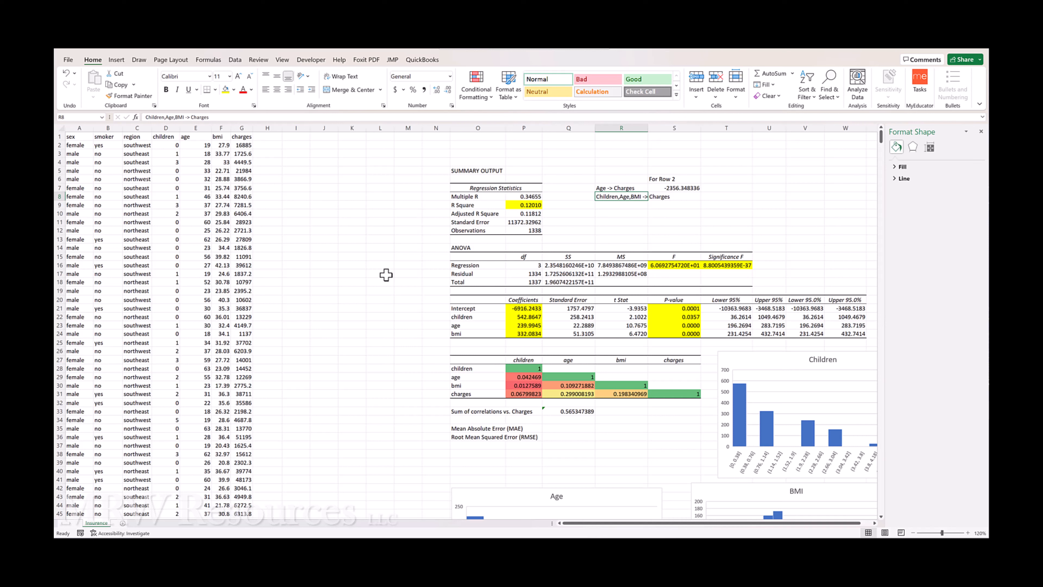
- Right-align the two prediction labels in cells R7:R8
{"action": "key", "text": "Up"}
{"action": "key", "text": "shift+Down"}
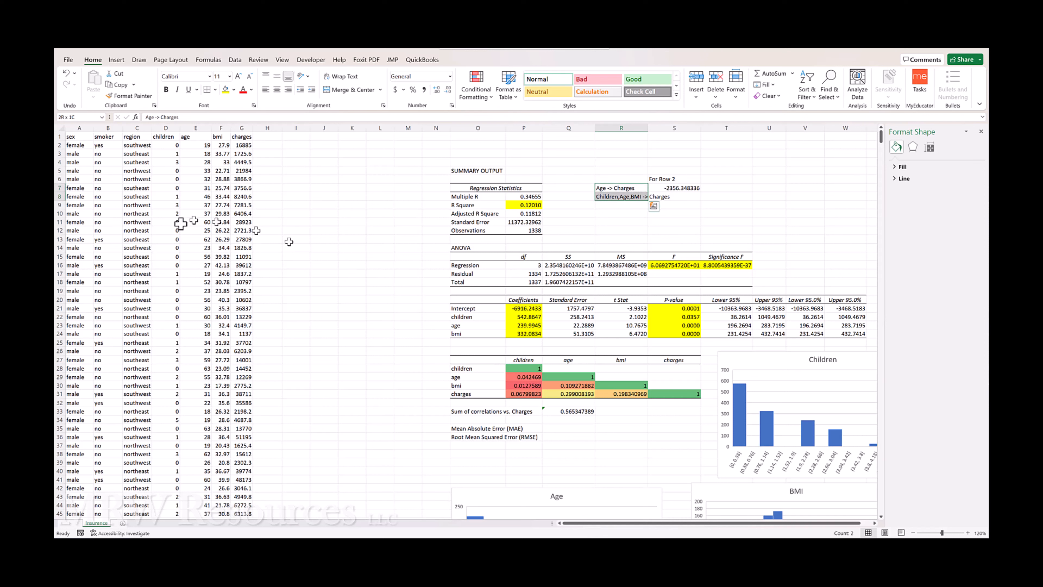
{"action": "left_click", "coordinate": [288, 90]}
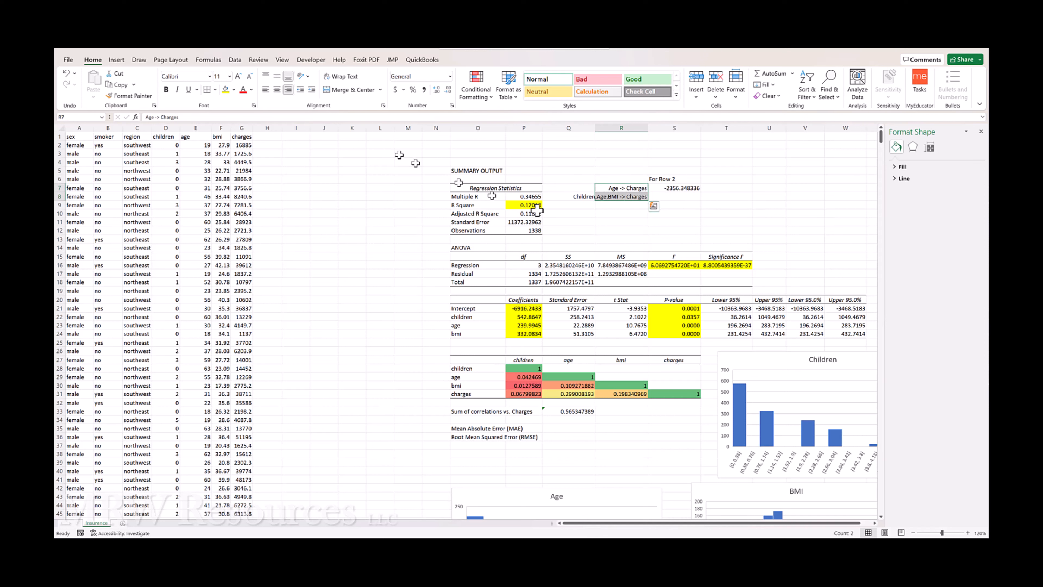
{"action": "left_click", "coordinate": [673, 197]}
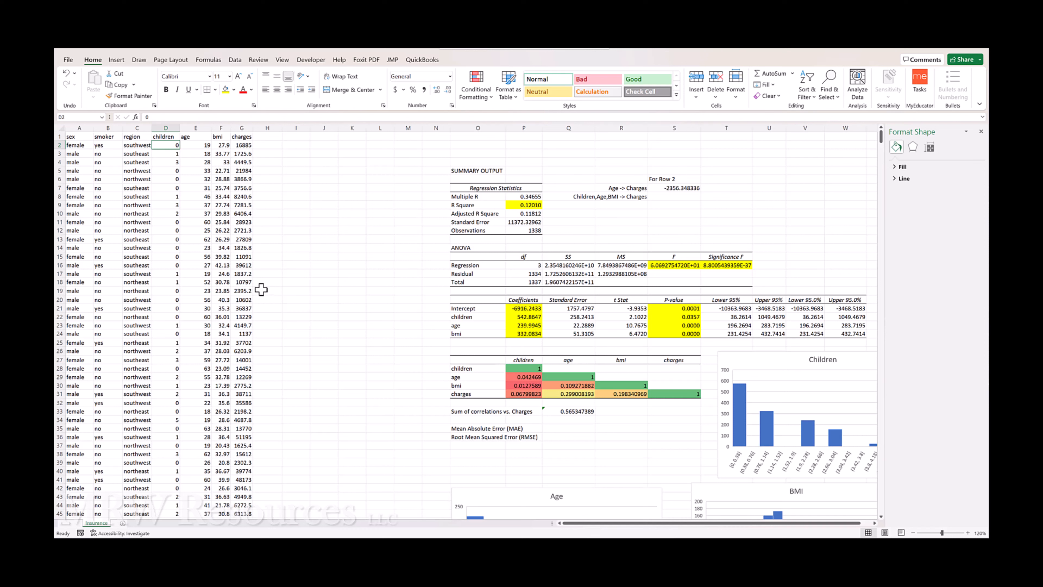
{"action": "left_click", "coordinate": [672, 197]}
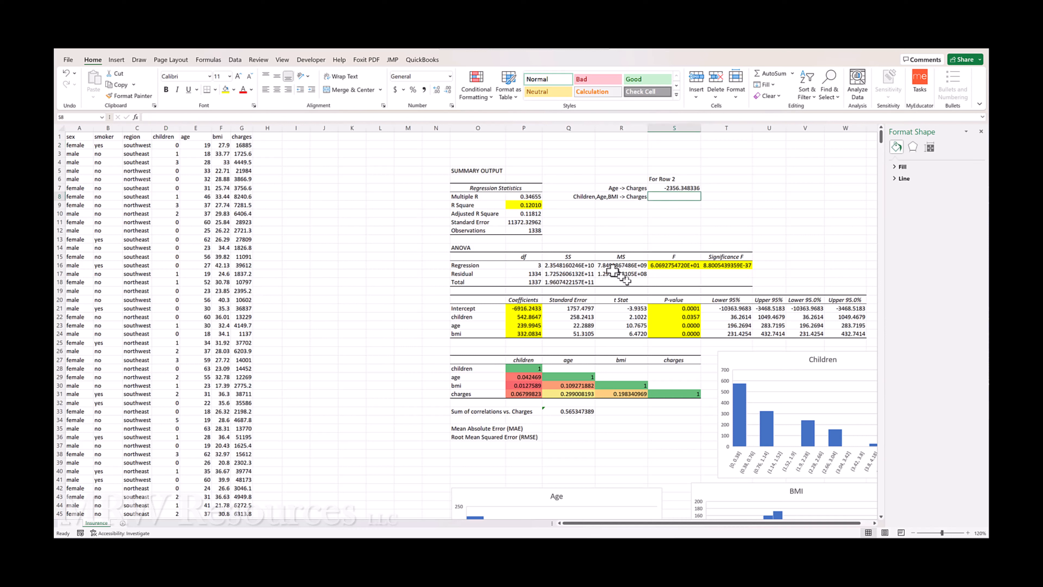
- Copy the children, age and bmi coefficients from P22:P24 and paste them as transposed values into Q3:S3
{"action": "left_click", "coordinate": [524, 315]}
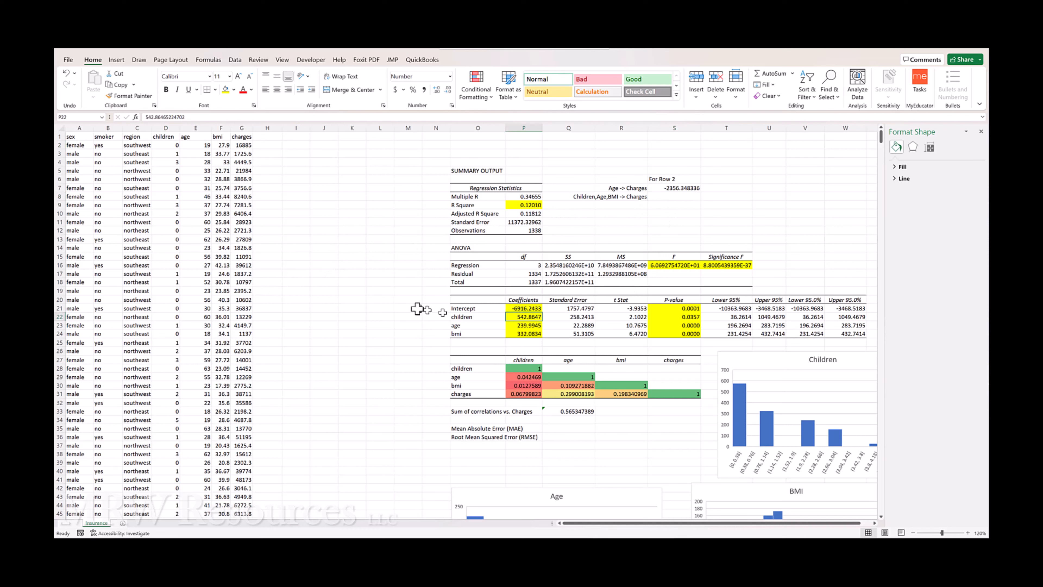
{"action": "key", "text": "shift+Down"}
{"action": "key", "text": "shift+Down"}
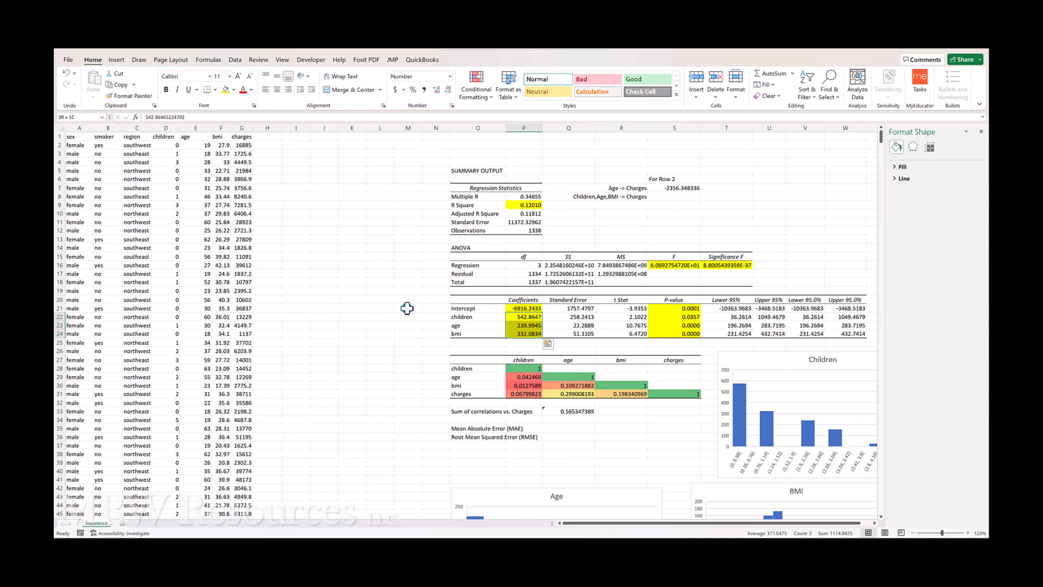
{"action": "key", "text": "ctrl+c"}
{"action": "key", "text": "Up"}
{"action": "key", "text": "Up"}
{"action": "key", "text": "Up"}
{"action": "key", "text": "Up"}
{"action": "key", "text": "Up"}
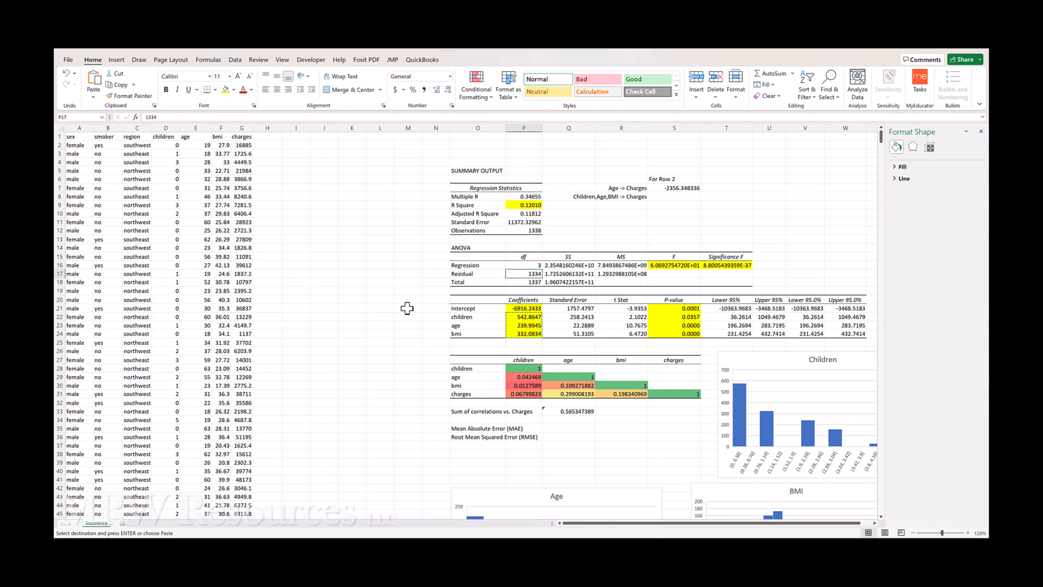
{"action": "key", "text": "Up"}
{"action": "key", "text": "Up"}
{"action": "key", "text": "Up"}
{"action": "key", "text": "Up"}
{"action": "key", "text": "Up"}
{"action": "key", "text": "Up"}
{"action": "key", "text": "Up"}
{"action": "key", "text": "Up"}
{"action": "key", "text": "Up"}
{"action": "key", "text": "Up"}
{"action": "key", "text": "Up"}
{"action": "key", "text": "Up"}
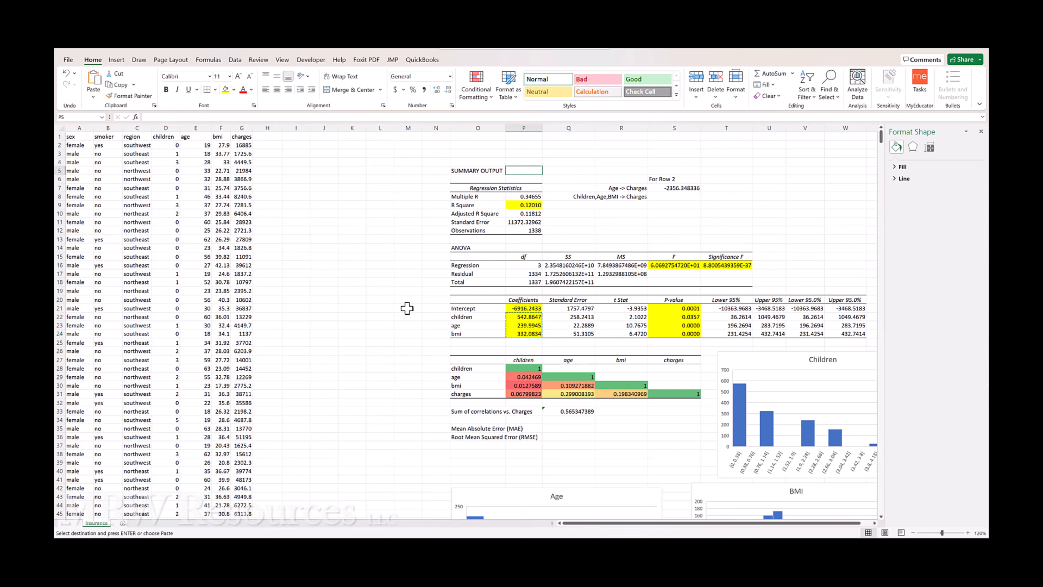
{"action": "key", "text": "Up"}
{"action": "key", "text": "Up"}
{"action": "key", "text": "Right"}
{"action": "left_click", "coordinate": [93, 97]}
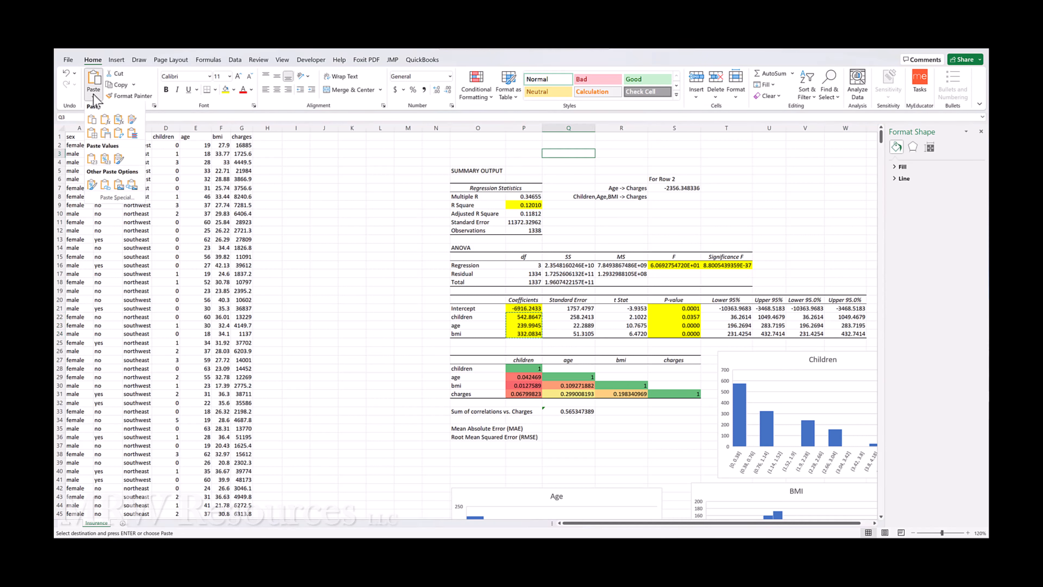
{"action": "left_click", "coordinate": [116, 198]}
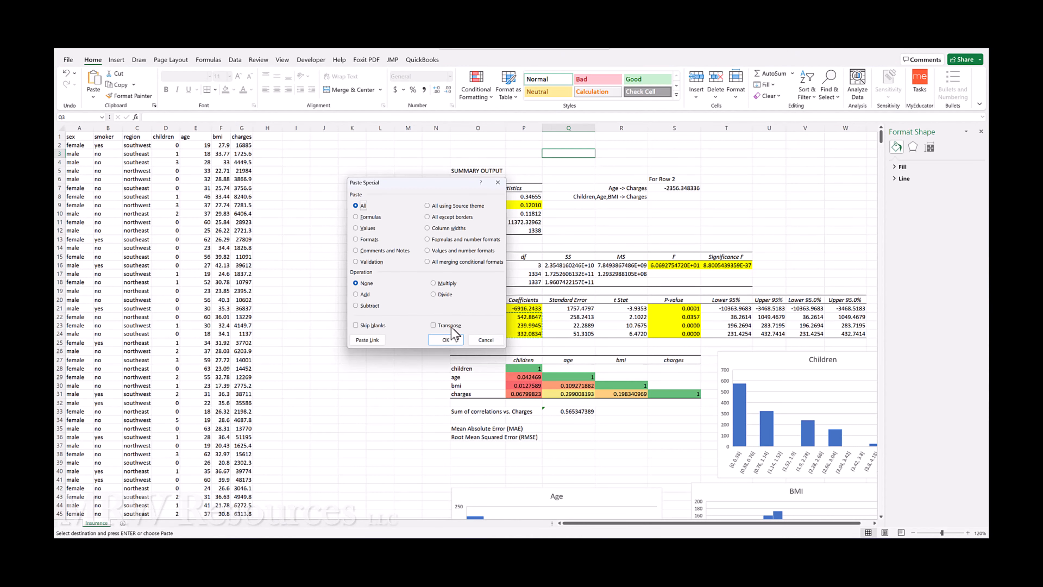
{"action": "left_click", "coordinate": [450, 326]}
{"action": "left_click", "coordinate": [364, 228]}
{"action": "left_click", "coordinate": [445, 340]}
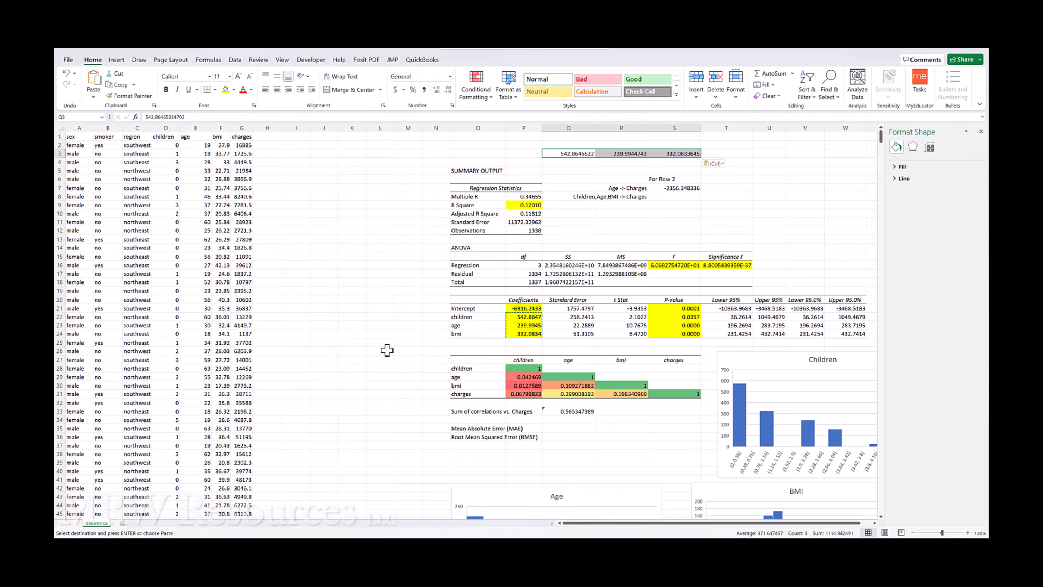
- Enter the headings "children", "age" and "bmi" in cells Q2:S2, above the transposed coefficients
{"action": "key", "text": "Up"}
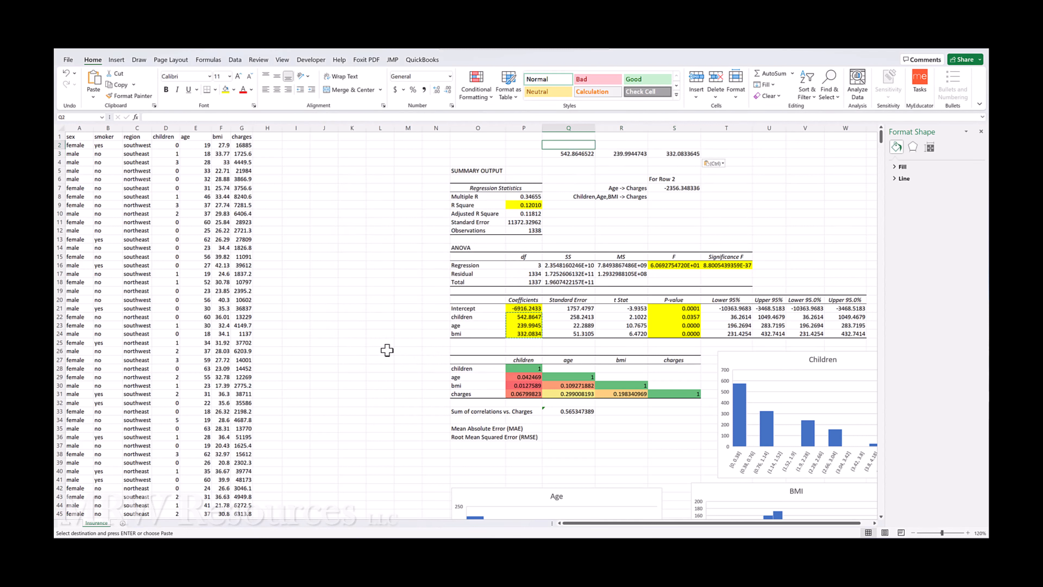
{"action": "type", "text": "children"}
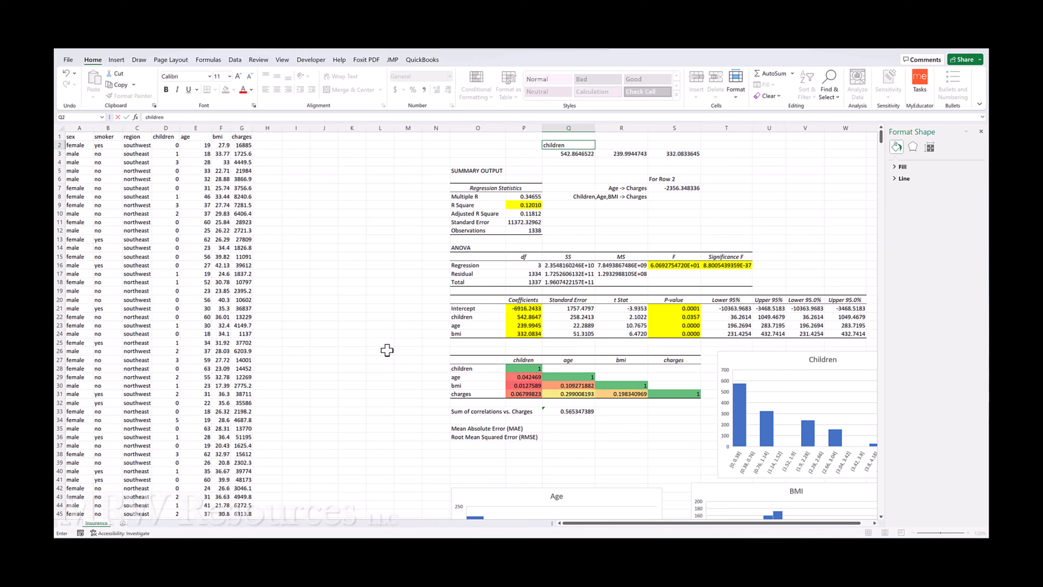
{"action": "key", "text": "Tab"}
{"action": "type", "text": "age"}
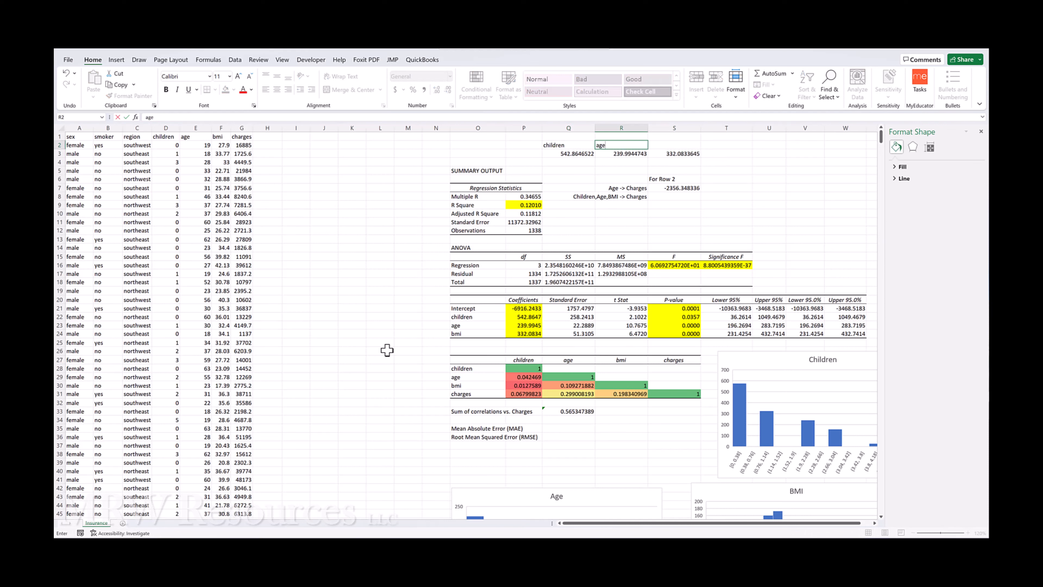
{"action": "key", "text": "Tab"}
{"action": "type", "text": "bmi"}
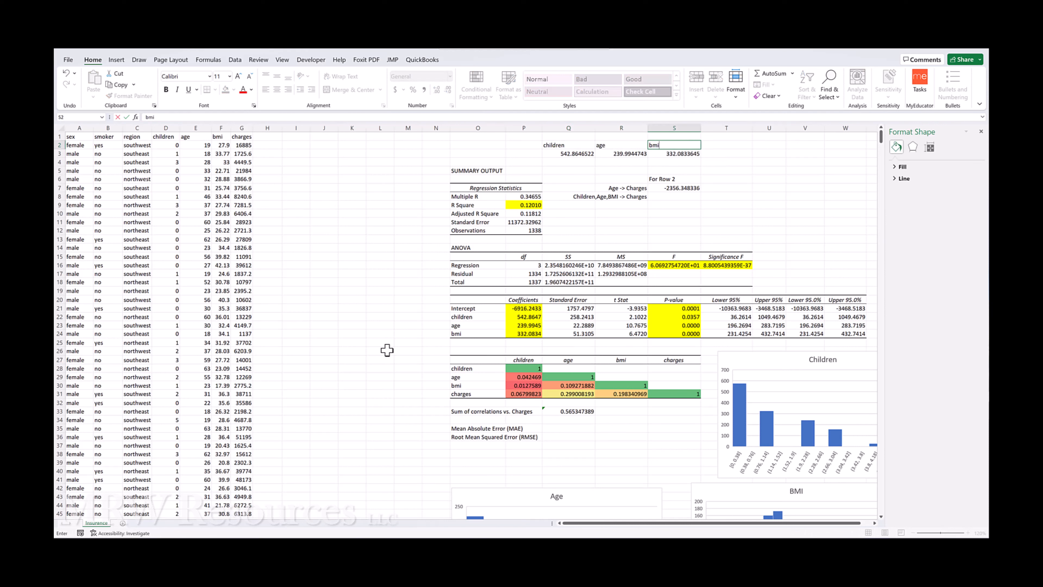
{"action": "key", "text": "ctrl+Return"}
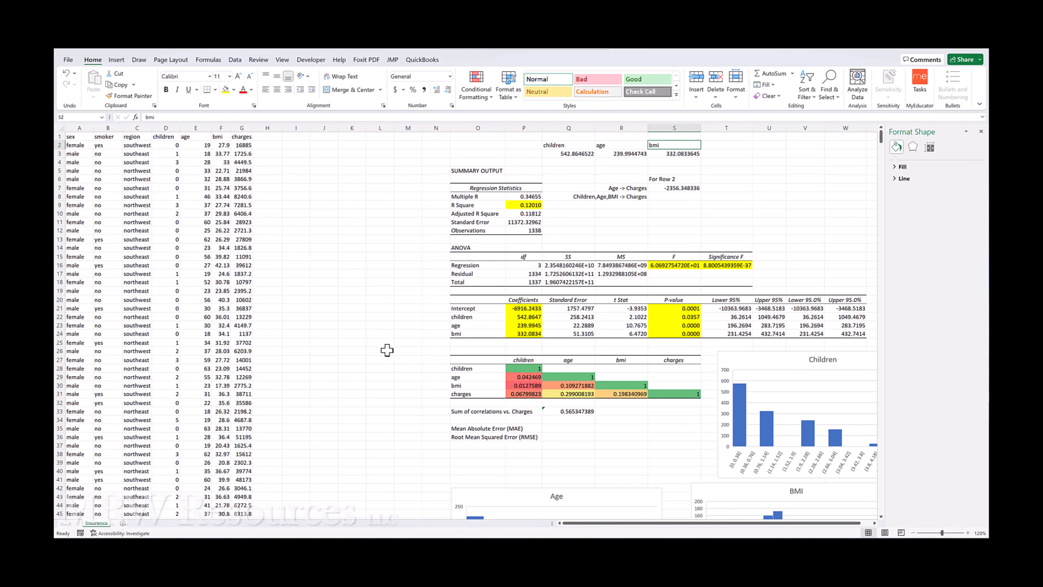
- Enter =SUMPRODUCT(D2:F2,Q3:S3)+P21 in S8 to predict row 2 charges from children, age and bmi
{"action": "key", "text": "Down"}
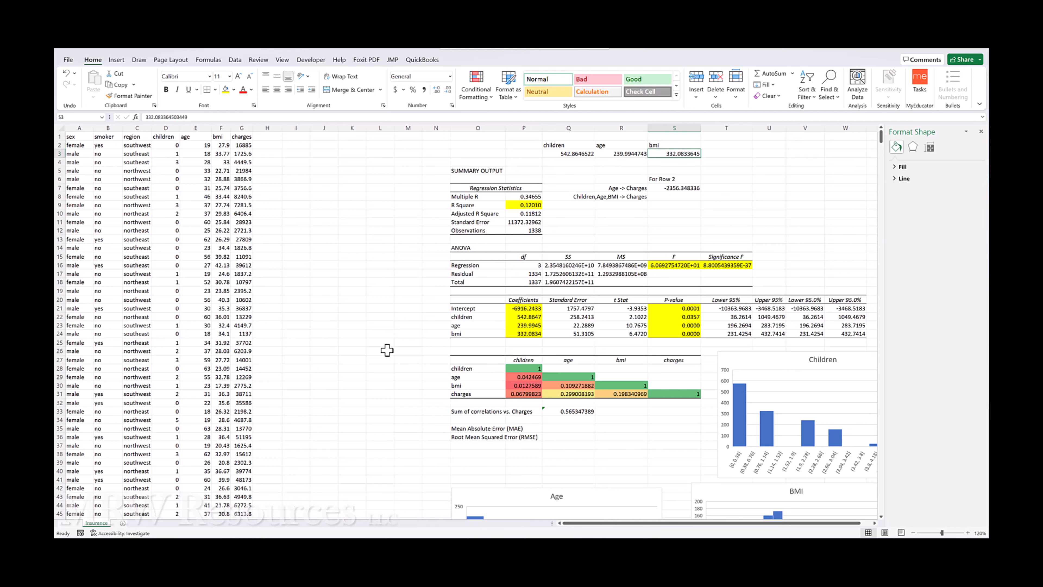
{"action": "key", "text": "Down"}
{"action": "key", "text": "Down"}
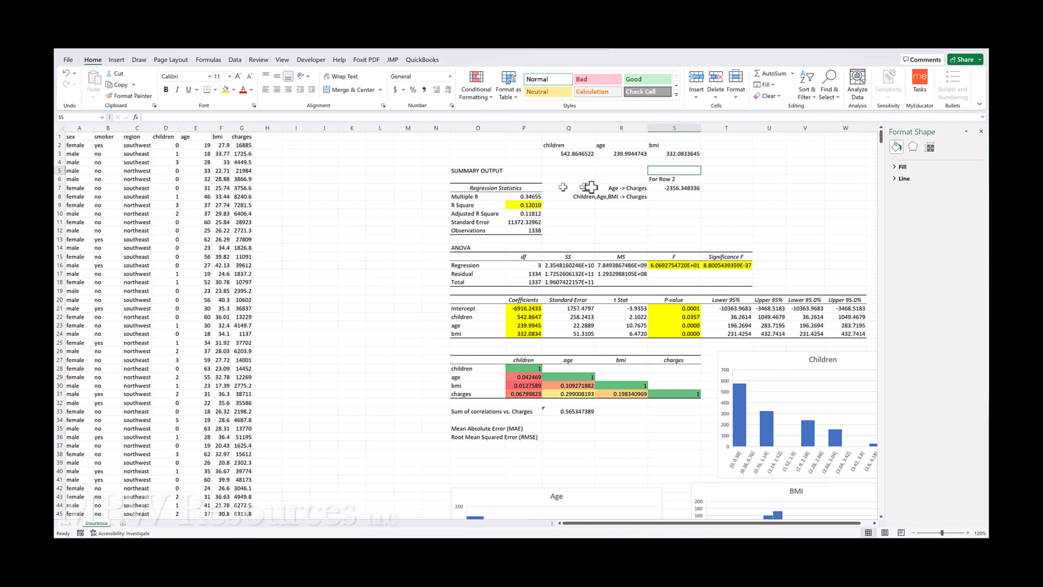
{"action": "left_click", "coordinate": [668, 197]}
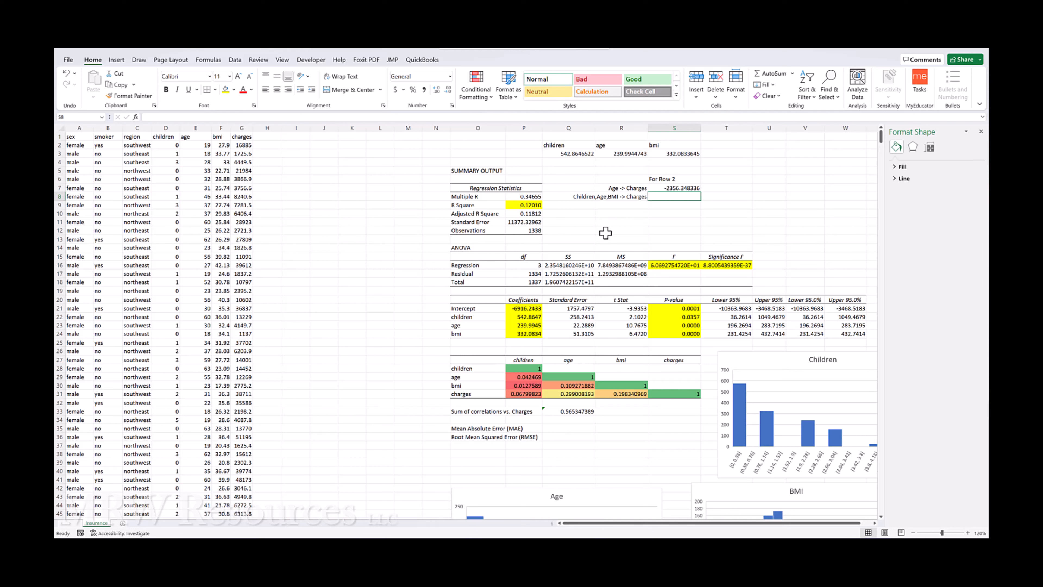
{"action": "type", "text": "=sumprod"}
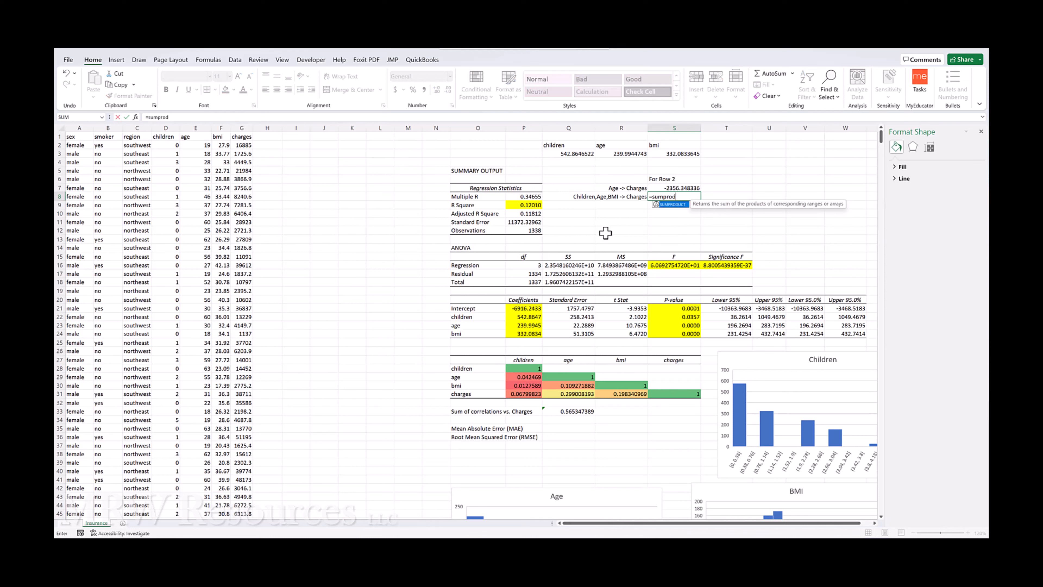
{"action": "key", "text": "Tab"}
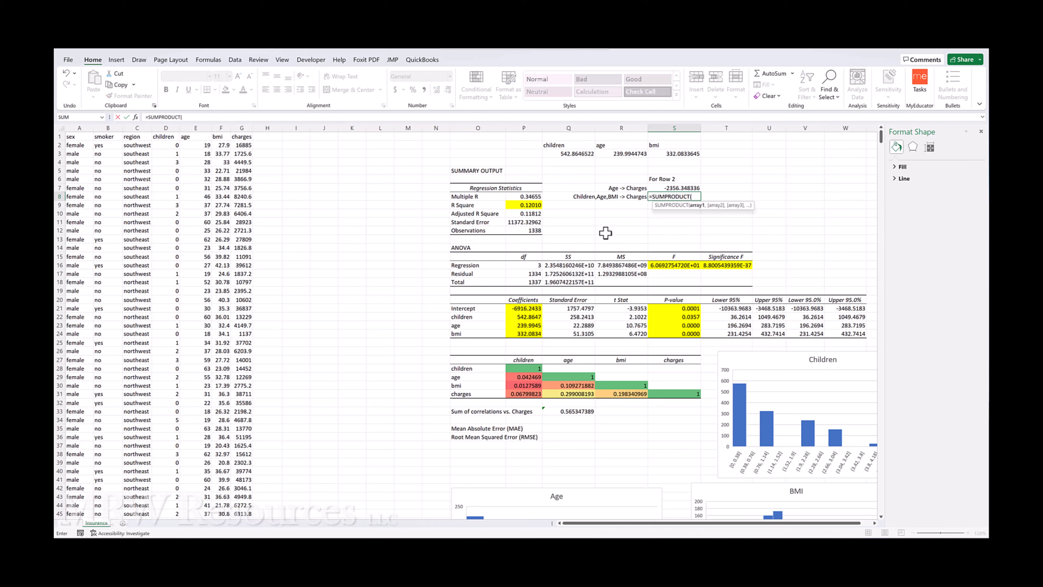
{"action": "left_click", "coordinate": [171, 146]}
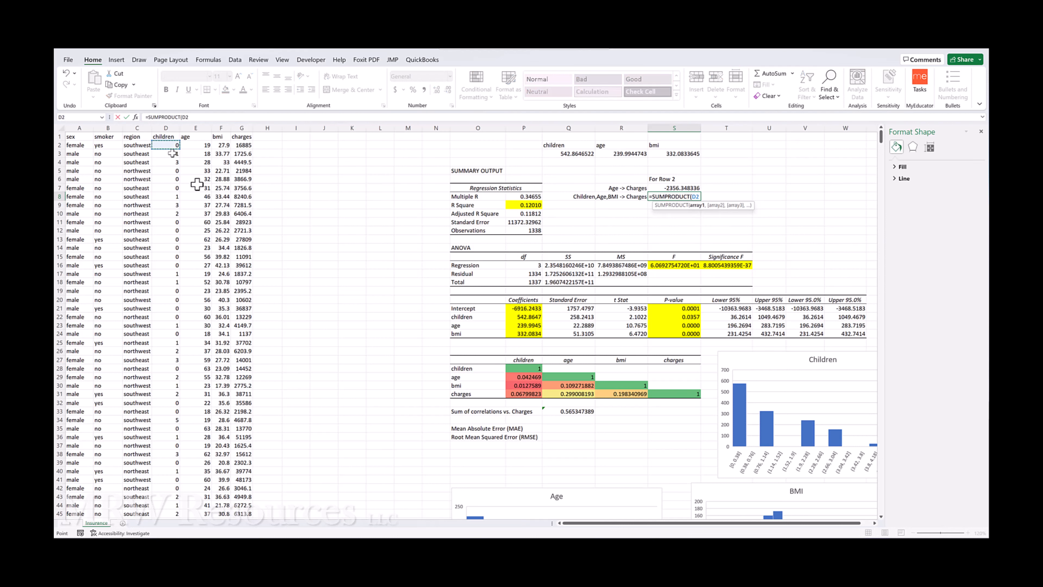
{"action": "key", "text": "shift+Right"}
{"action": "key", "text": "shift+Right"}
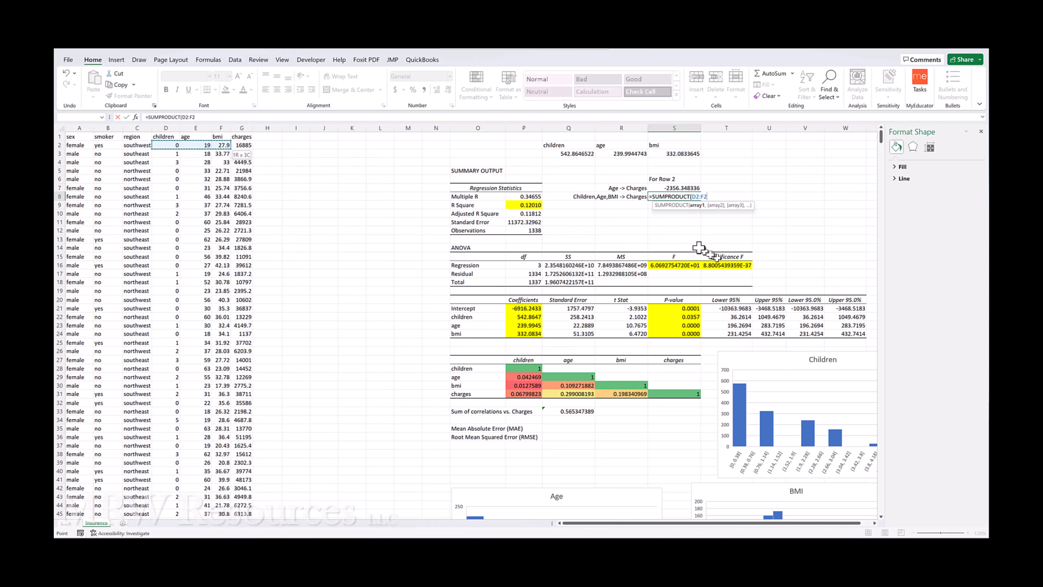
{"action": "type", "text": ","}
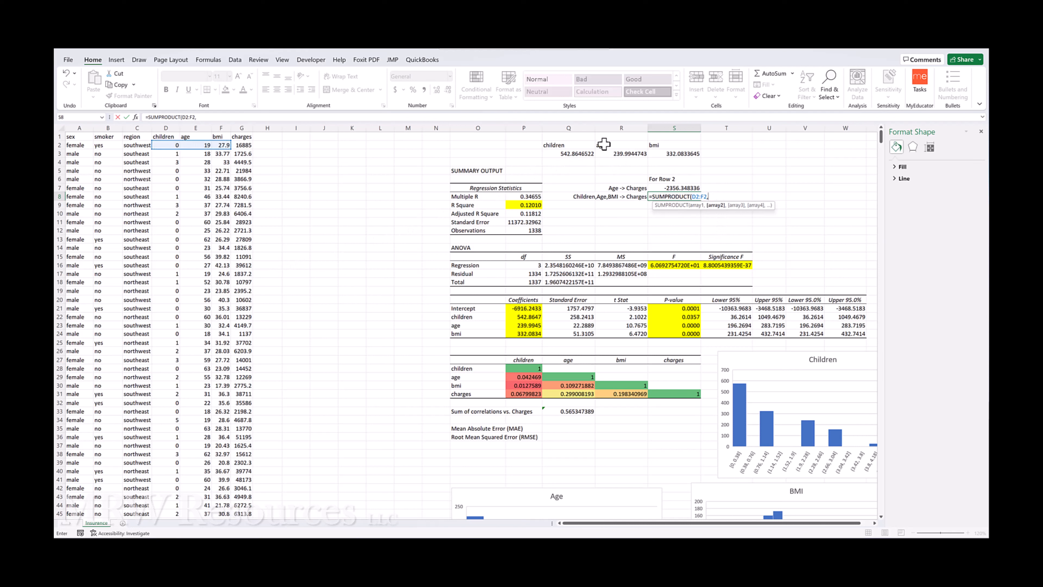
{"action": "left_click", "coordinate": [577, 154]}
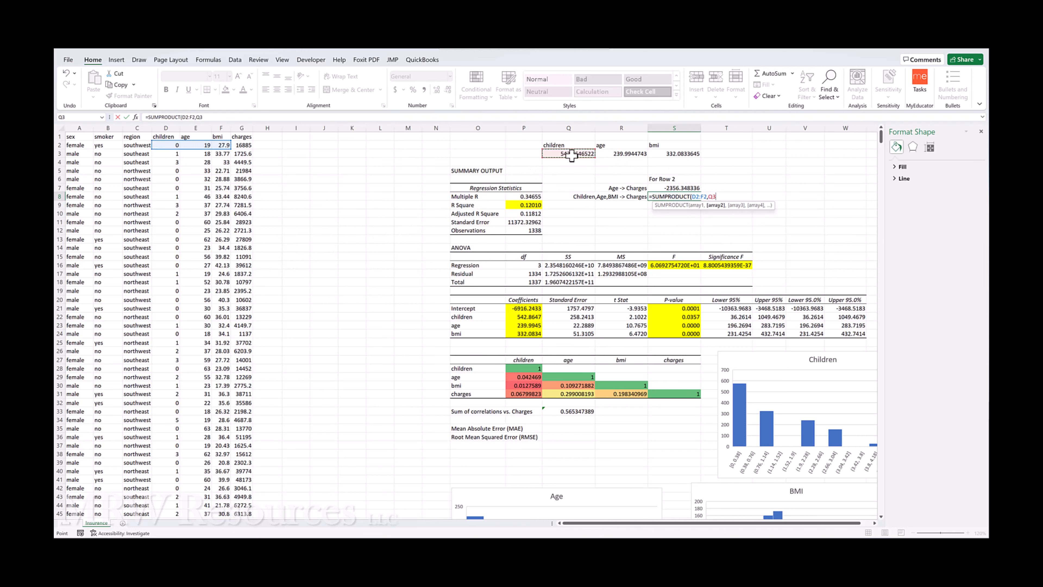
{"action": "key", "text": "shift+Right"}
{"action": "key", "text": "shift+Right"}
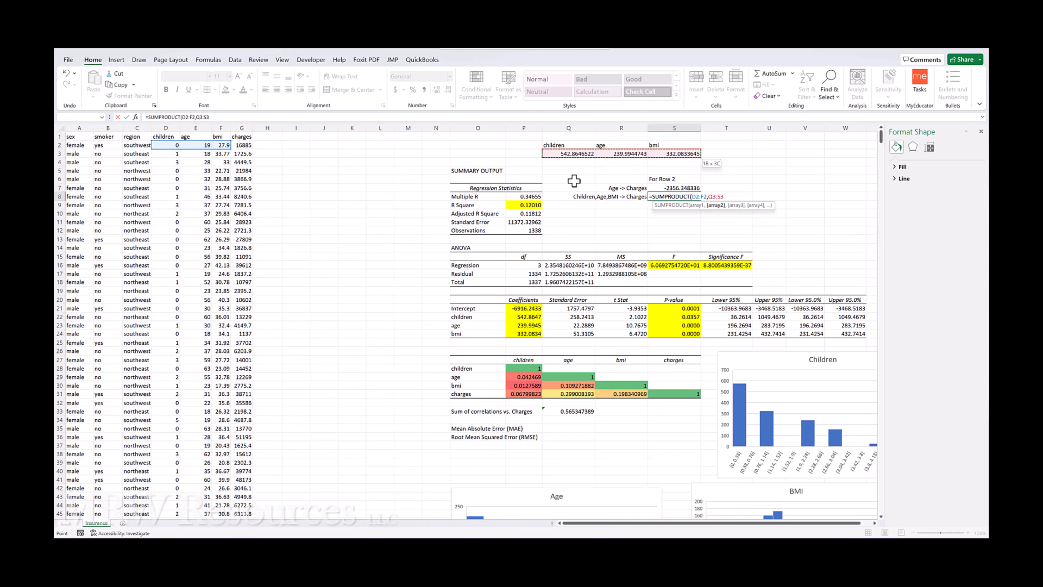
{"action": "type", "text": ")"}
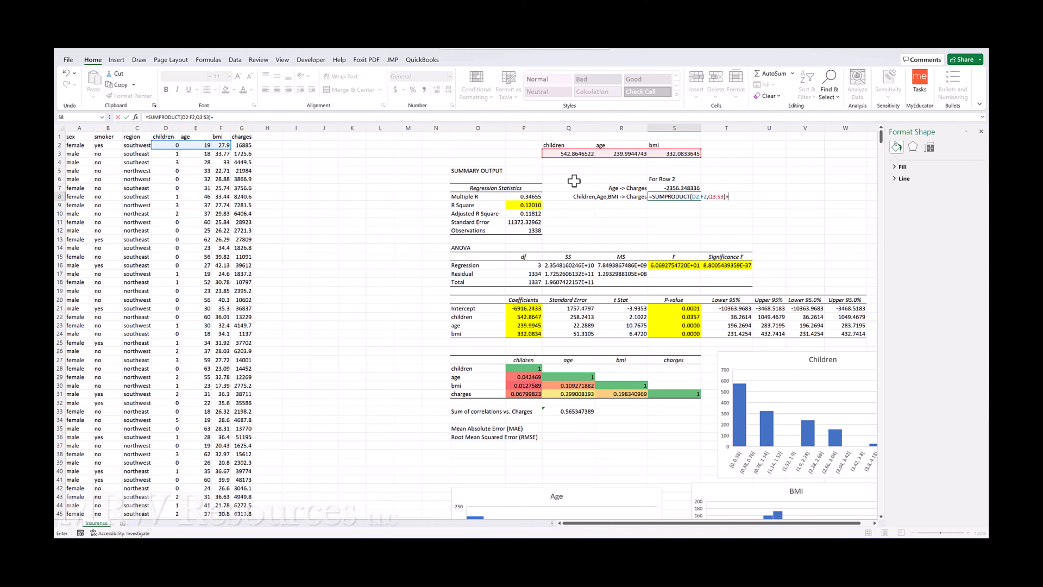
{"action": "type", "text": "+"}
{"action": "left_click", "coordinate": [518, 310]}
{"action": "key", "text": "ctrl+Return"}
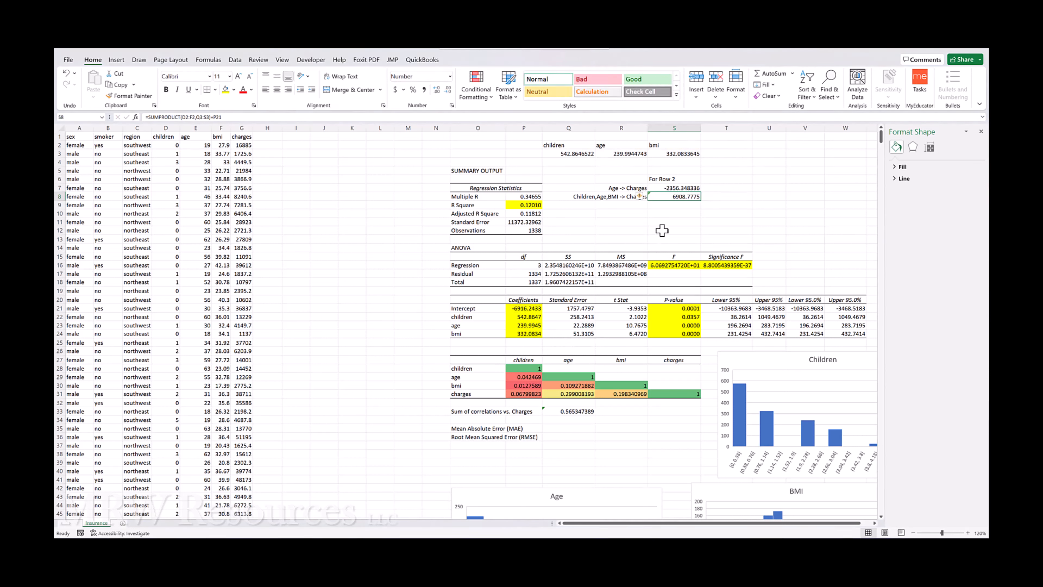
- Enter the row 2 prediction as the fixed value 6908.7775 in cell H2, beside the charges column
{"action": "left_click", "coordinate": [266, 147]}
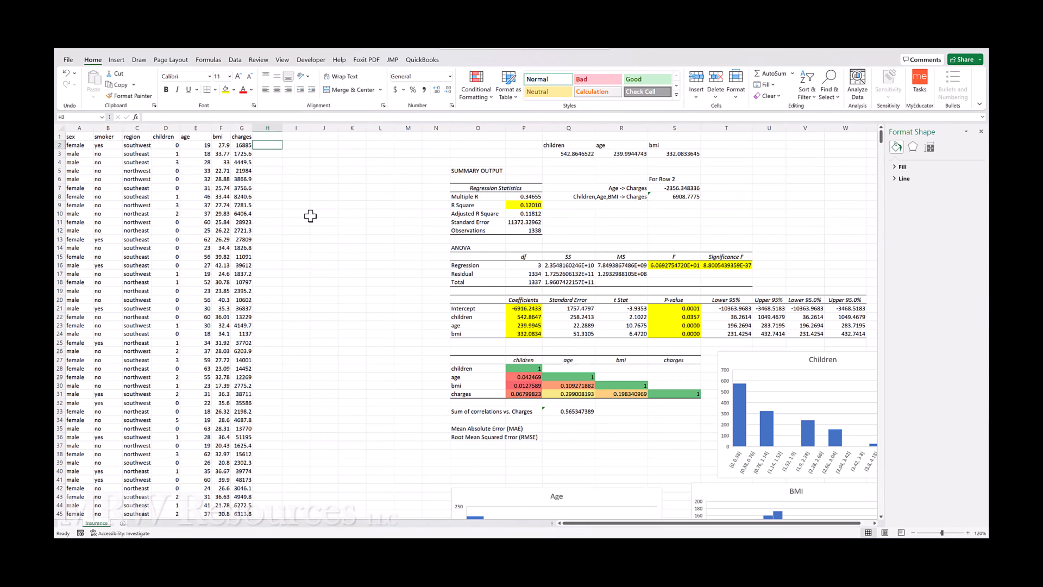
{"action": "type", "text": "6905"}
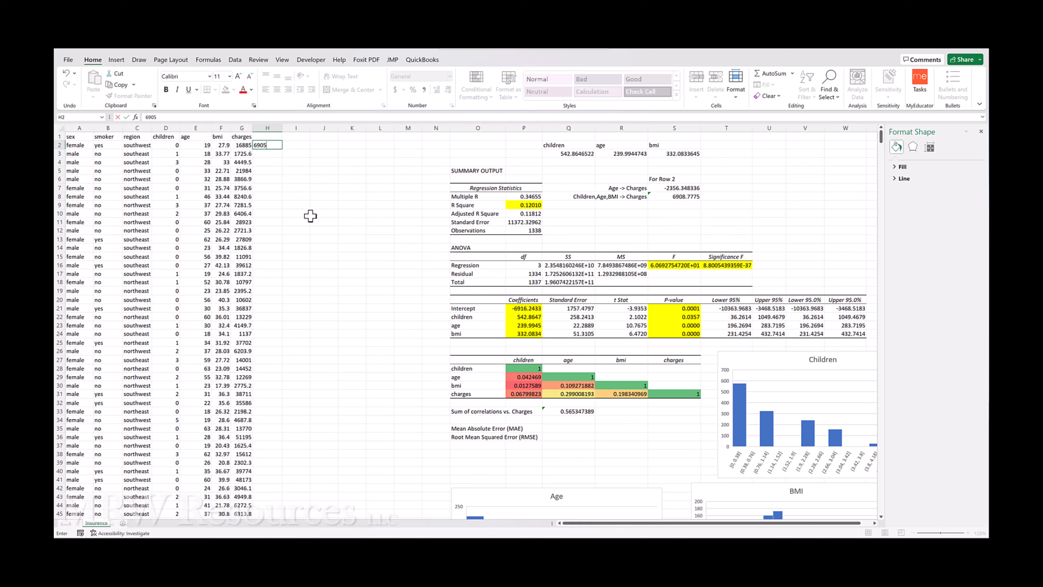
{"action": "type", "text": "8"}
{"action": "key", "text": "BackSpace"}
{"action": "key", "text": "BackSpace"}
{"action": "type", "text": "8.7775"}
{"action": "key", "text": "ctrl+Return"}
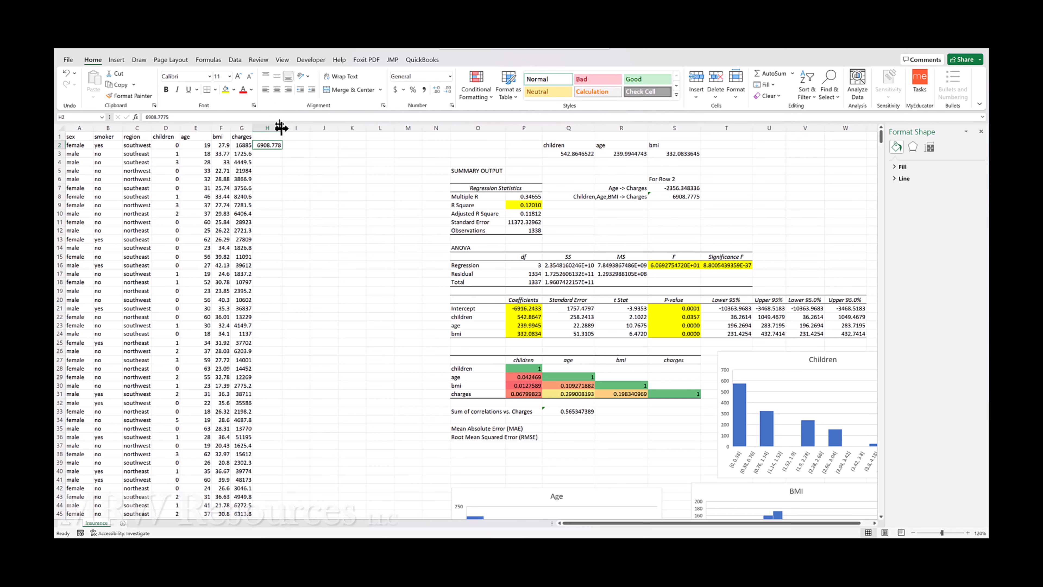
- Fit column H's width to its content and enter the heading "Predicted" in cell H1
{"action": "double_click", "coordinate": [281, 129]}
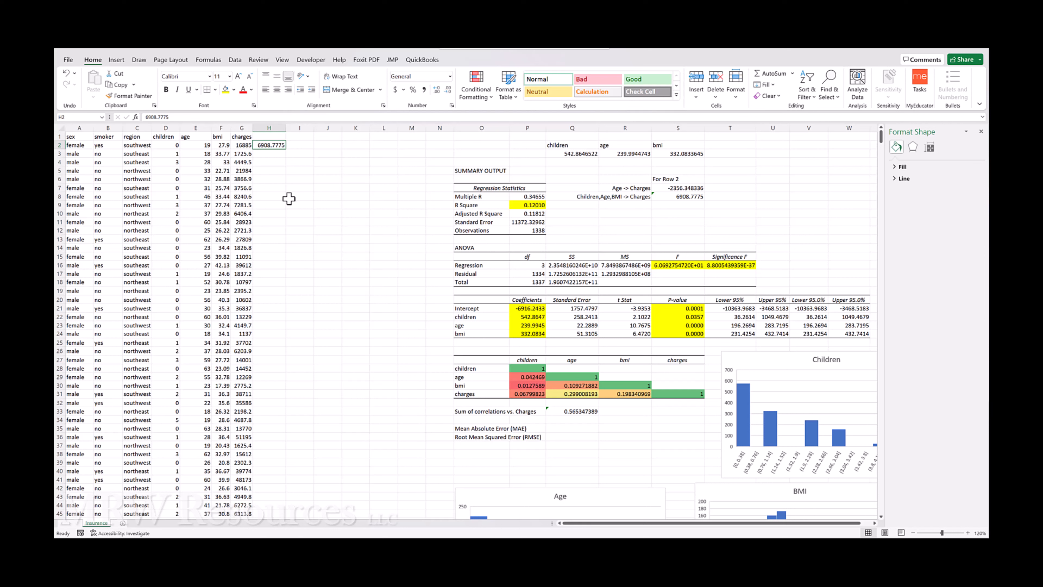
{"action": "key", "text": "Up"}
{"action": "type", "text": "P"}
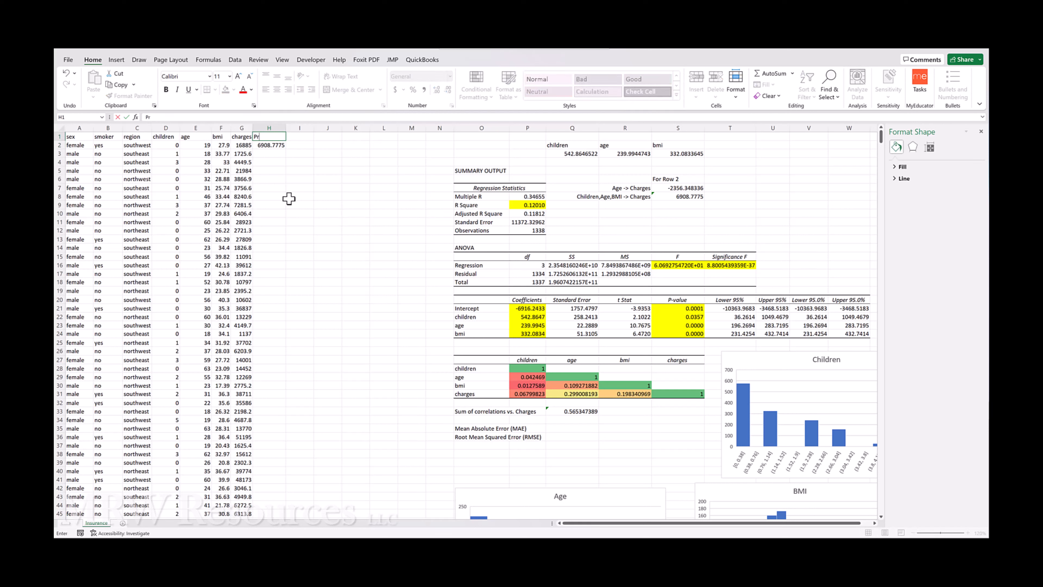
{"action": "type", "text": "redicted"}
{"action": "key", "text": "ctrl+Return"}
- Replace the content of H2 with the formula =SUMPRODUCT(Q3:S3,D2:F2)+P21
{"action": "key", "text": "Down"}
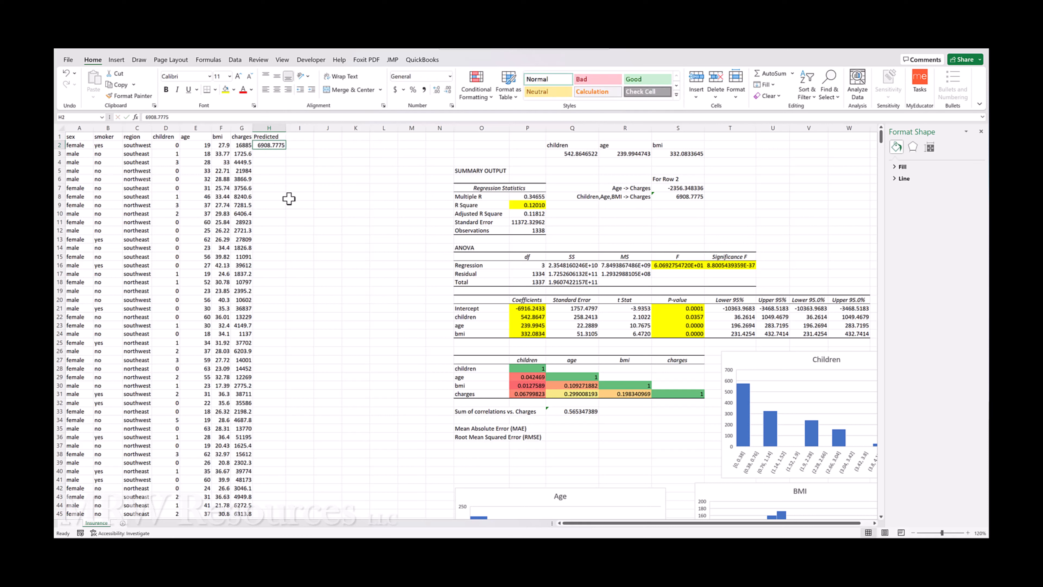
{"action": "key", "text": "Delete"}
{"action": "type", "text": "=sum("}
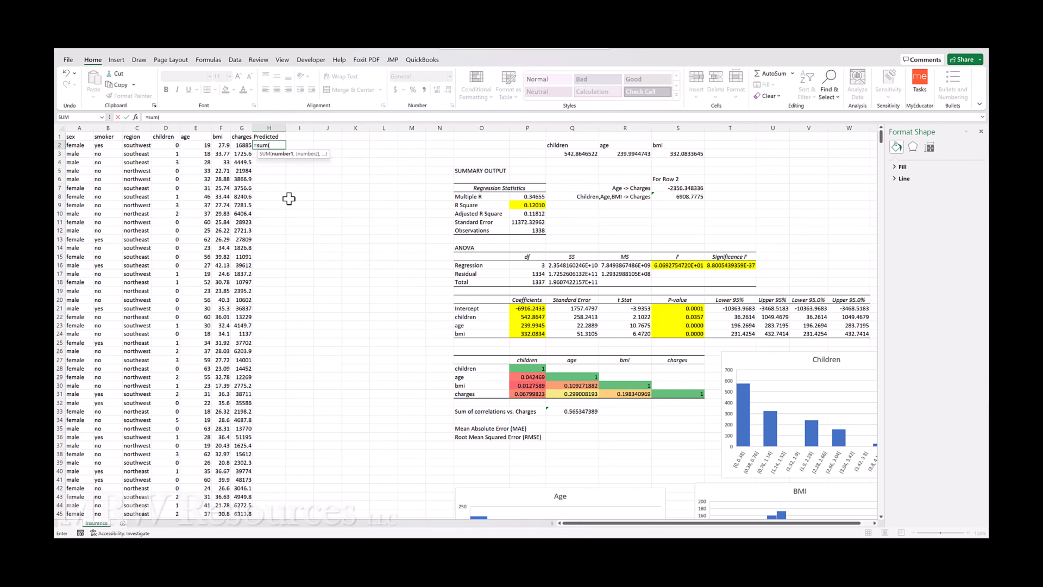
{"action": "key", "text": "BackSpace"}
{"action": "type", "text": "p"}
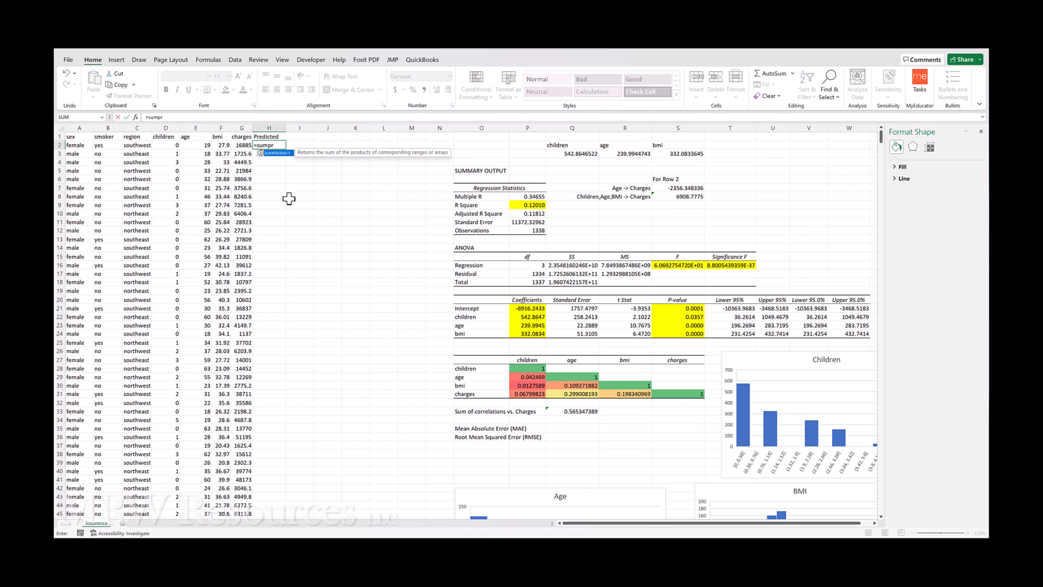
{"action": "type", "text": "r"}
{"action": "key", "text": "Tab"}
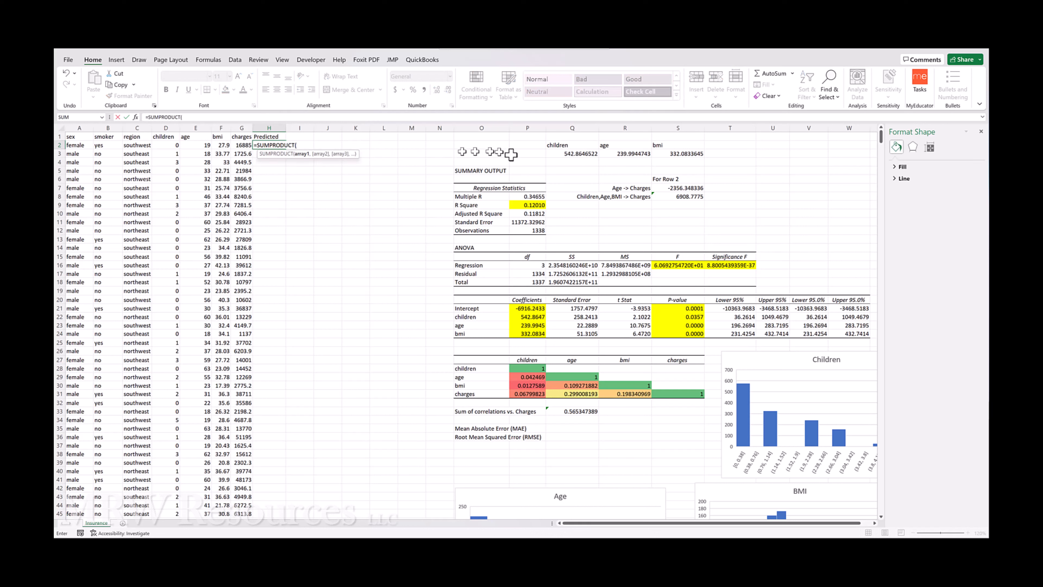
{"action": "left_click_drag", "start_coordinate": [563, 154], "coordinate": [677, 154]}
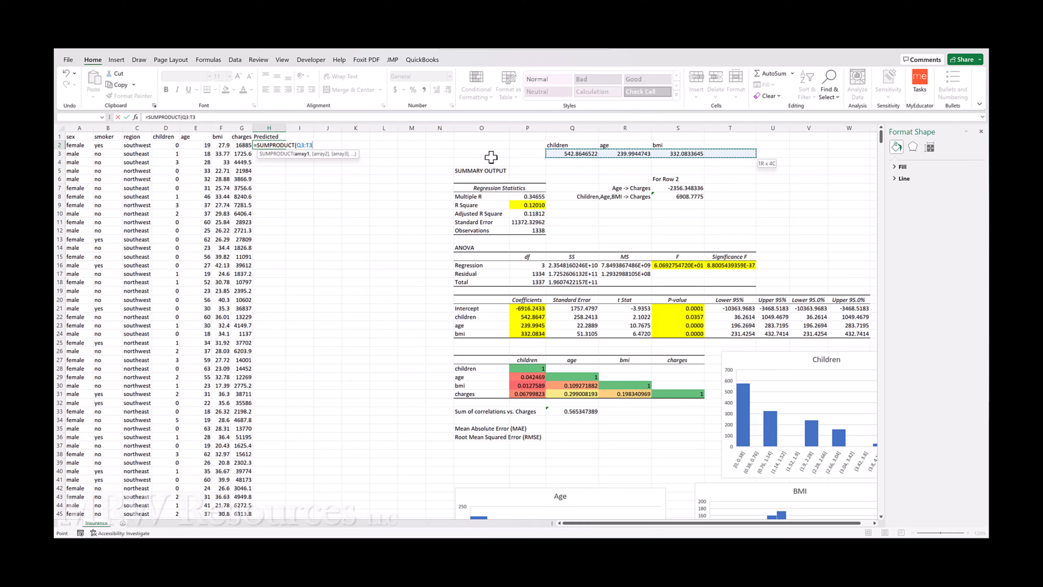
{"action": "type", "text": ","}
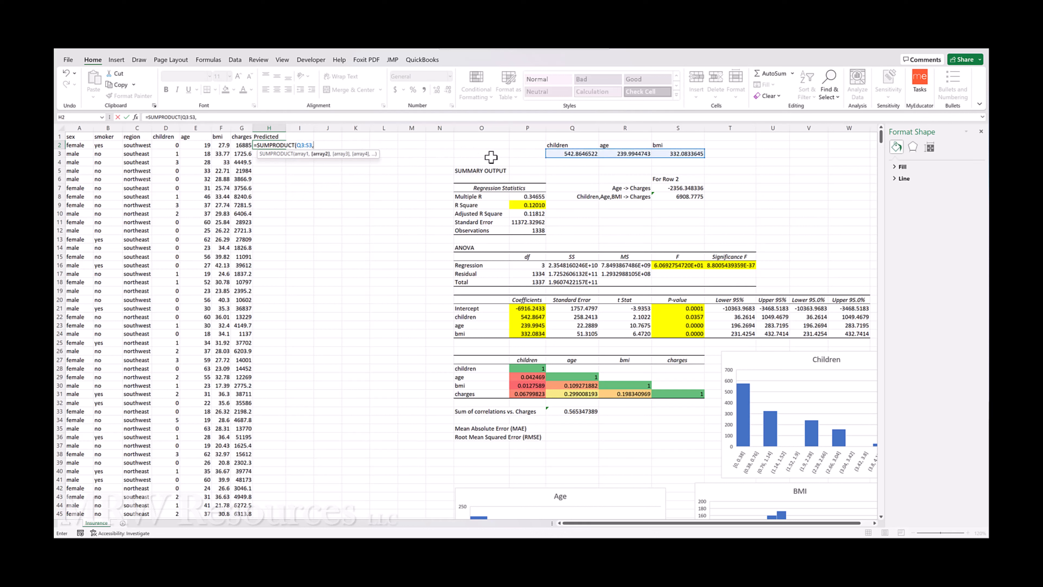
{"action": "left_click_drag", "start_coordinate": [166, 146], "coordinate": [221, 147]}
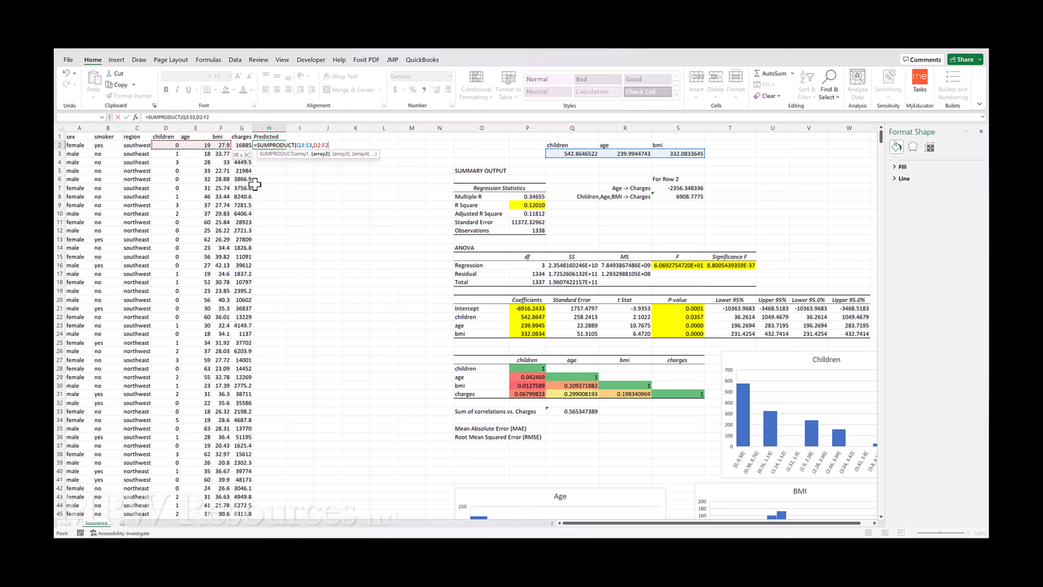
{"action": "type", "text": ")"}
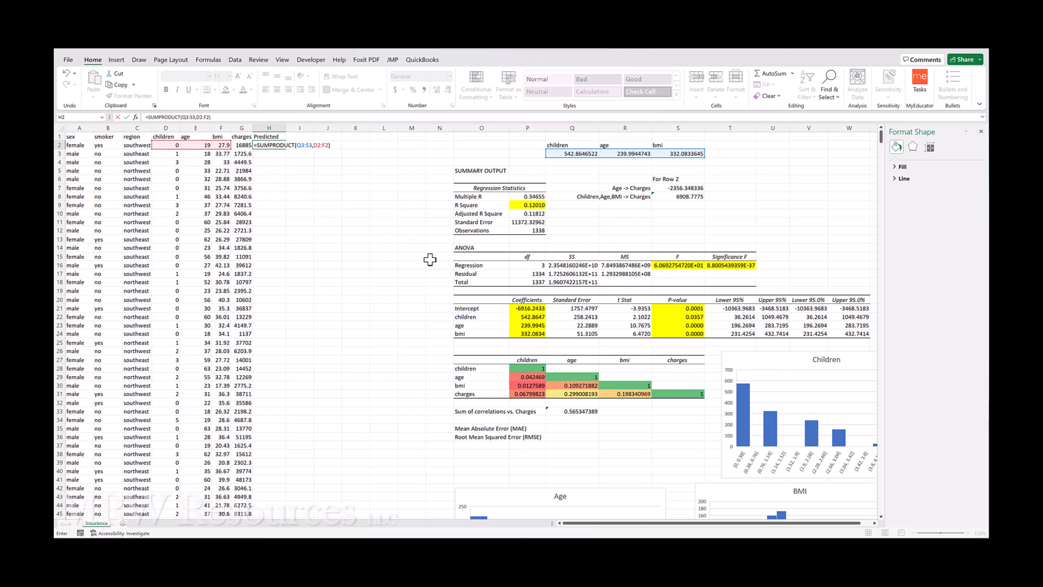
{"action": "type", "text": "+"}
{"action": "left_click", "coordinate": [515, 309]}
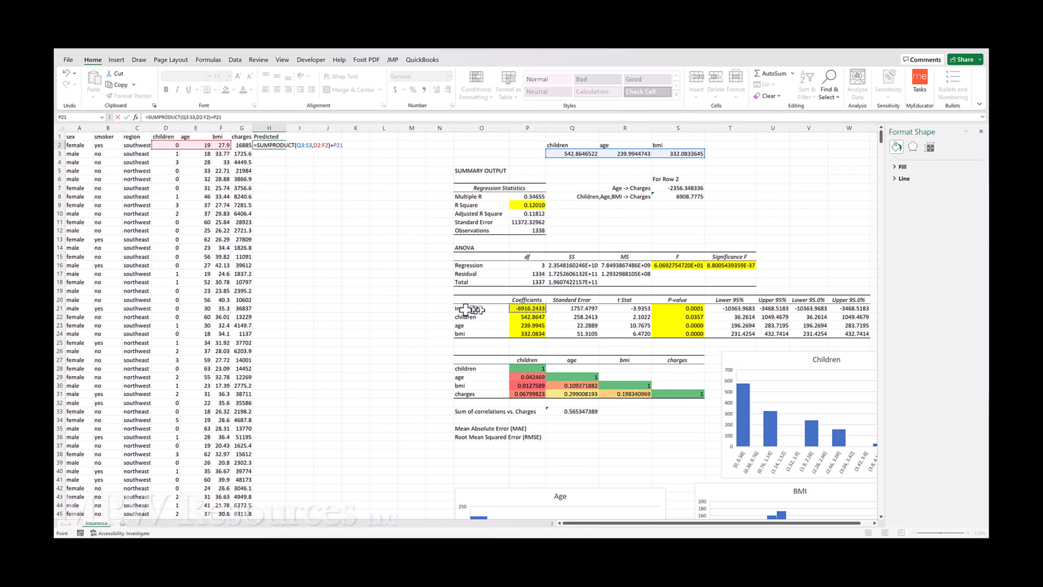
{"action": "key", "text": "ctrl+Return"}
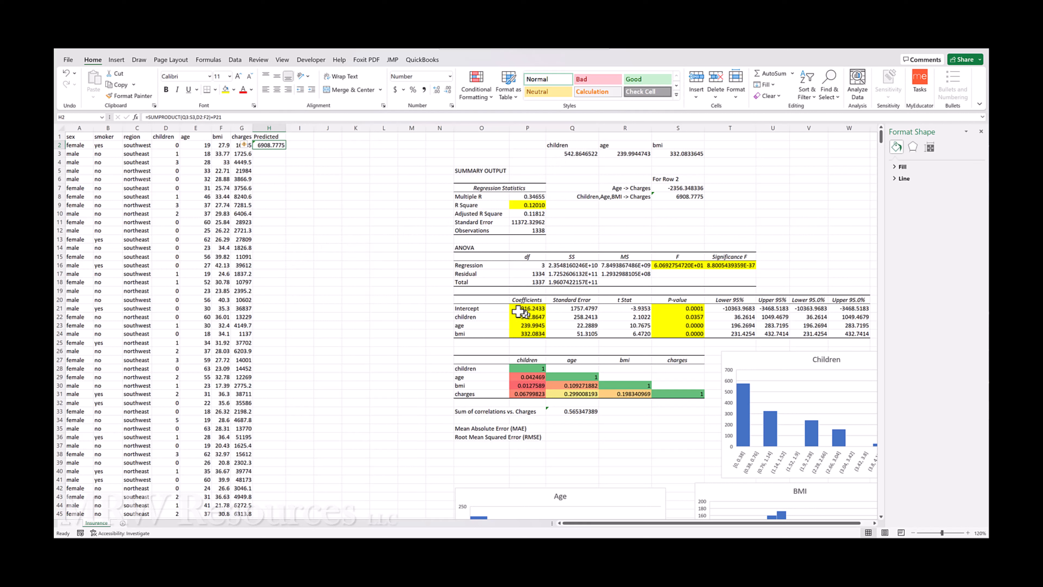
- Make the coefficient range $Q$3:$S$3 and the intercept $P$21 absolute references in H2's formula
{"action": "double_click", "coordinate": [185, 118]}
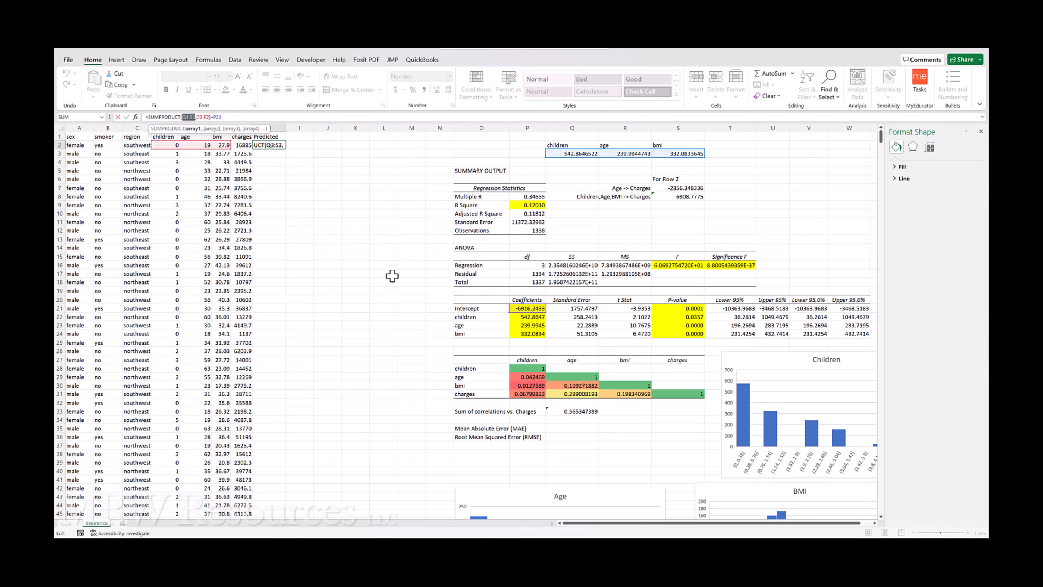
{"action": "key", "text": "F4"}
{"action": "left_click", "coordinate": [229, 117]}
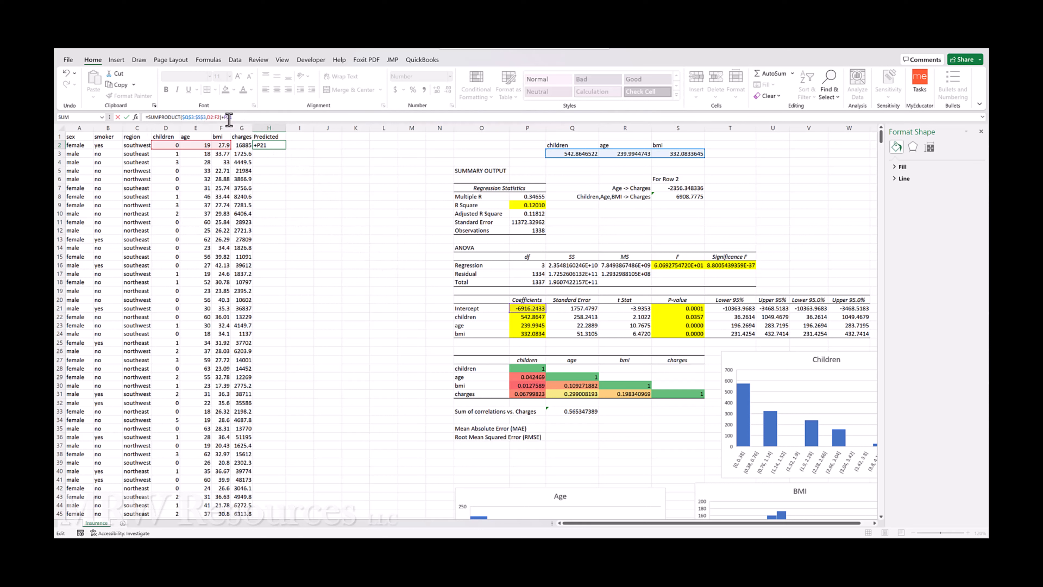
{"action": "left_click", "coordinate": [363, 263]}
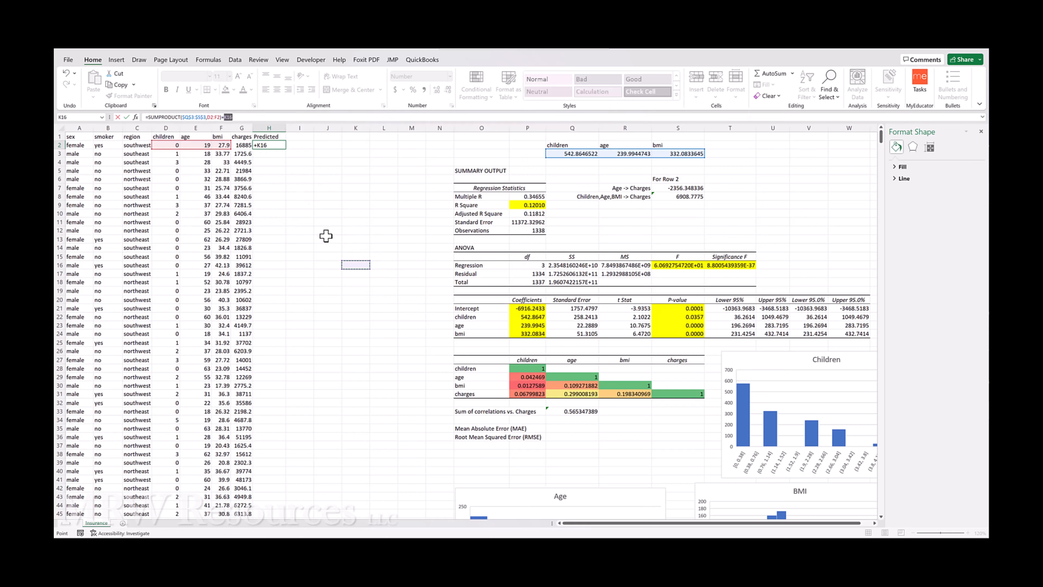
{"action": "left_click", "coordinate": [516, 310]}
{"action": "key", "text": "F4"}
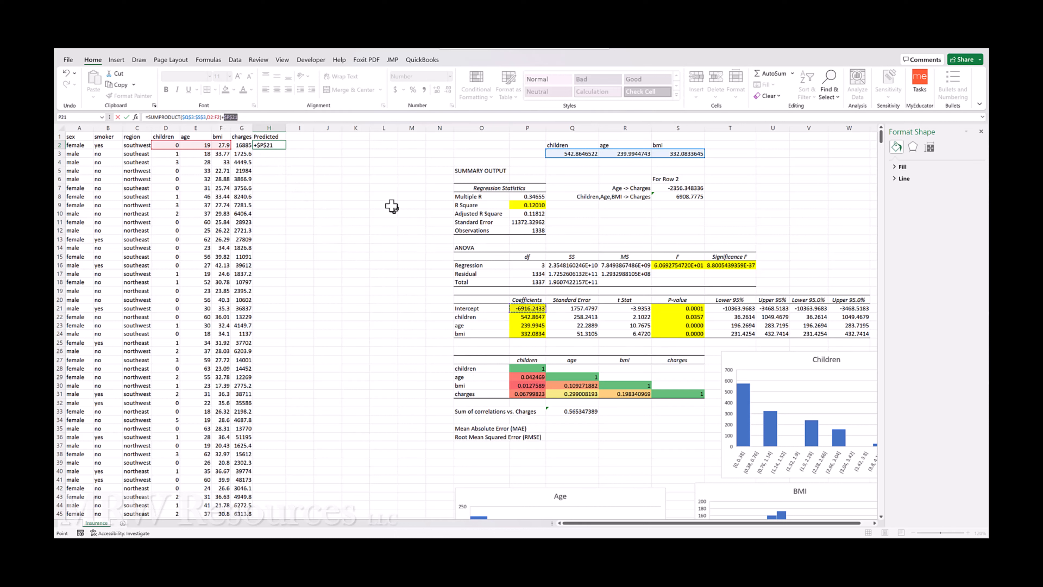
{"action": "key", "text": "ctrl+Return"}
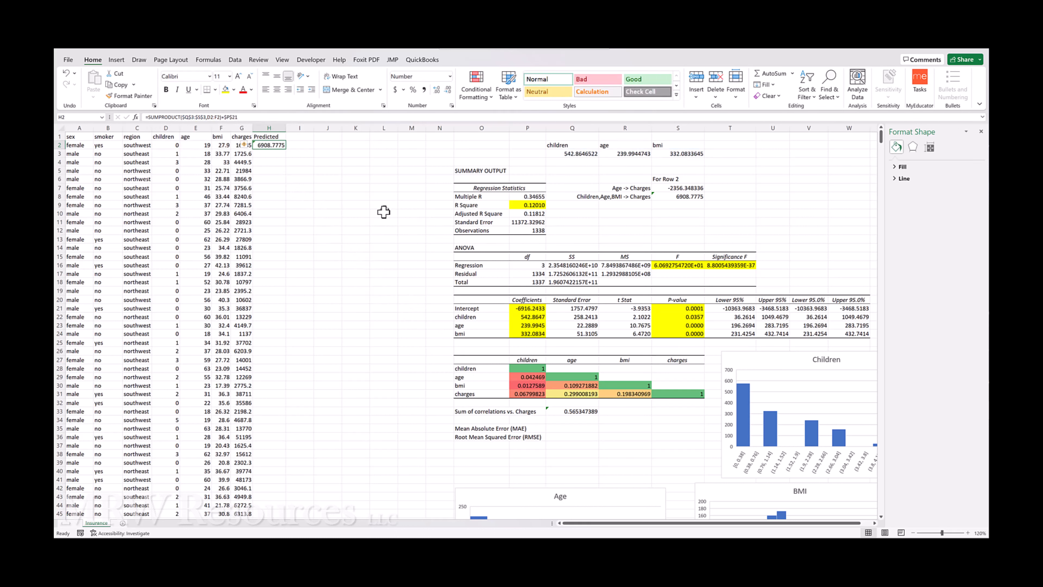
- Fill the H2 prediction formula down the Predicted column for every record and go to its last row
{"action": "double_click", "coordinate": [286, 149]}
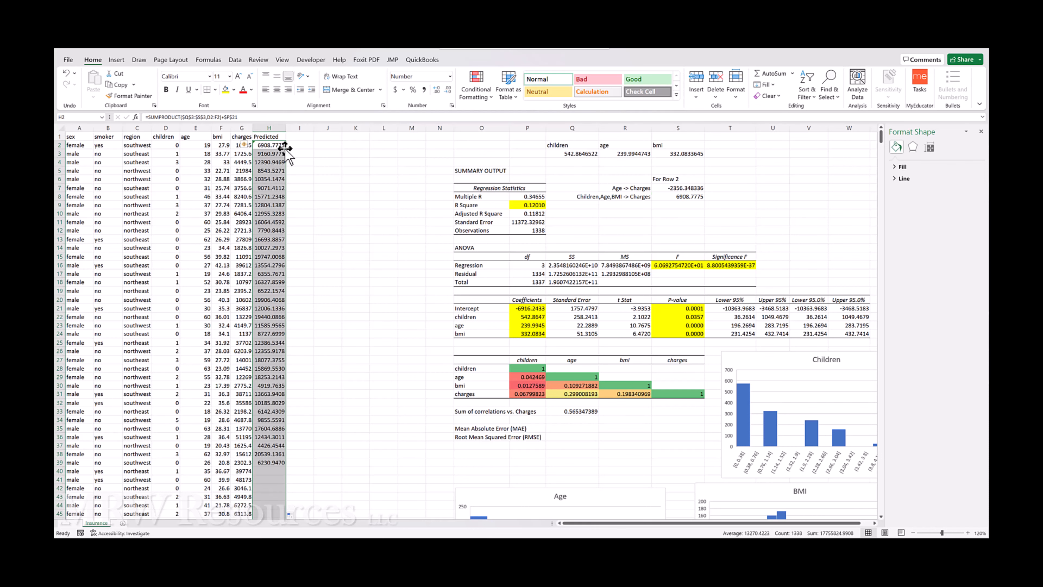
{"action": "left_click", "coordinate": [269, 376]}
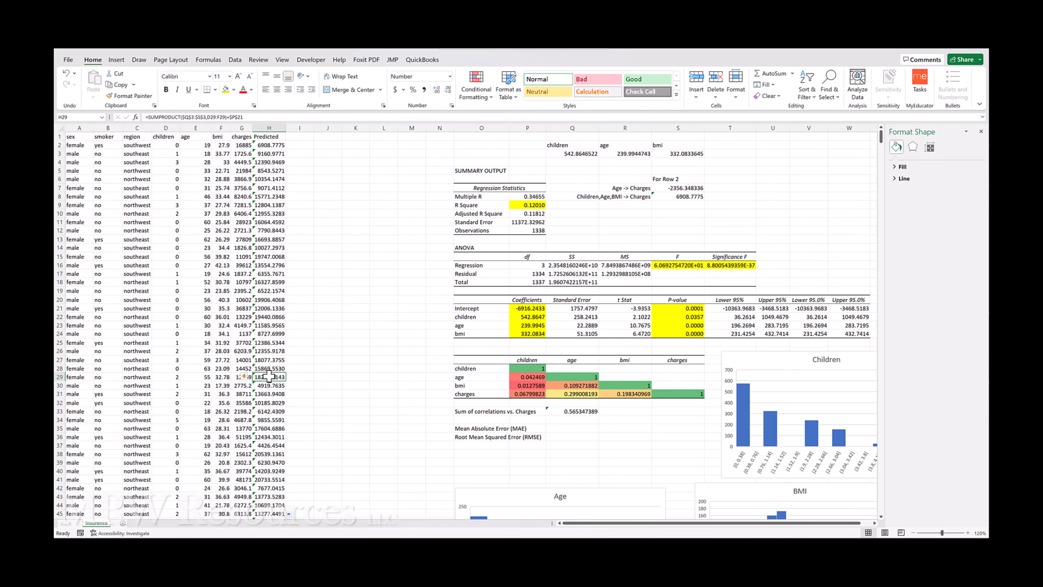
{"action": "key", "text": "ctrl+Down"}
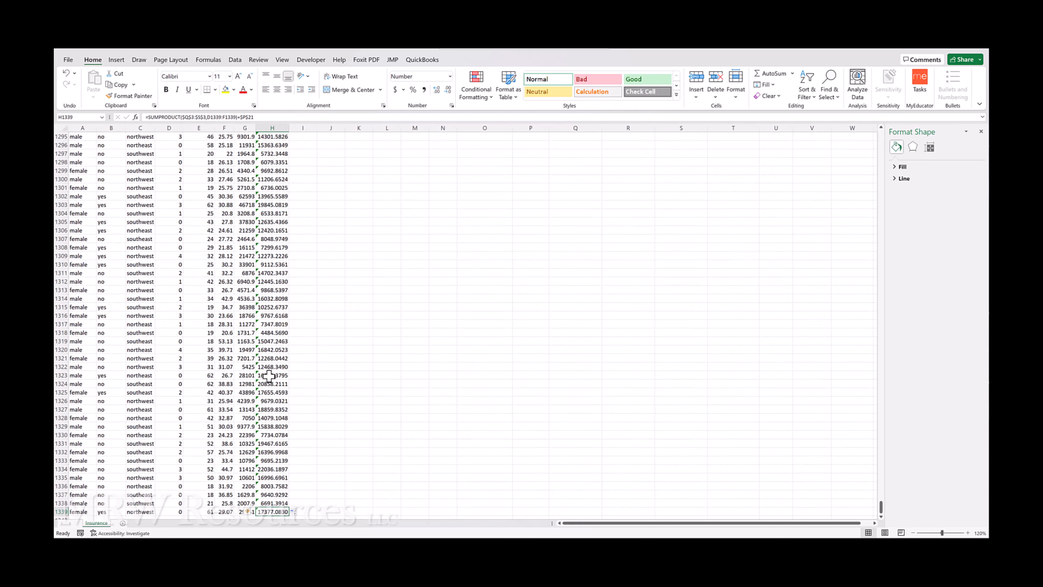
- Return to the start of the sheet and fit the charges column G to the width of its content
{"action": "key", "text": "ctrl+Up"}
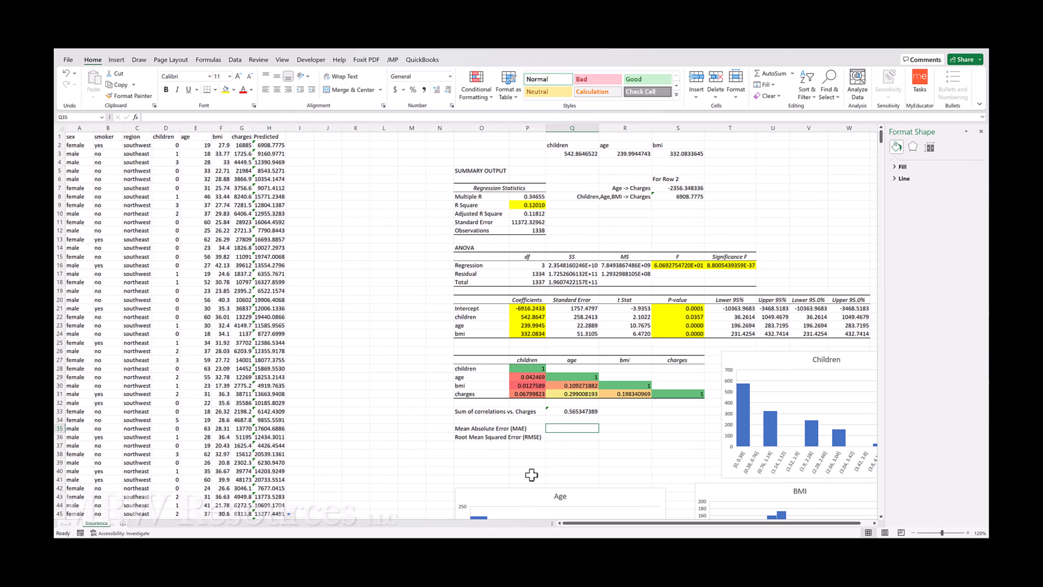
{"action": "key", "text": "Down"}
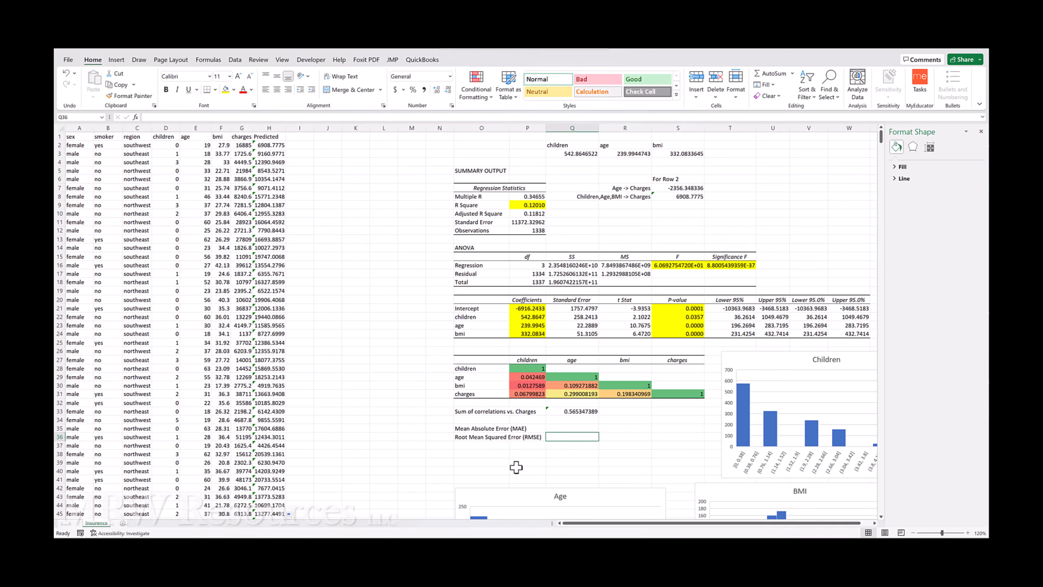
{"action": "key", "text": "ctrl+Home"}
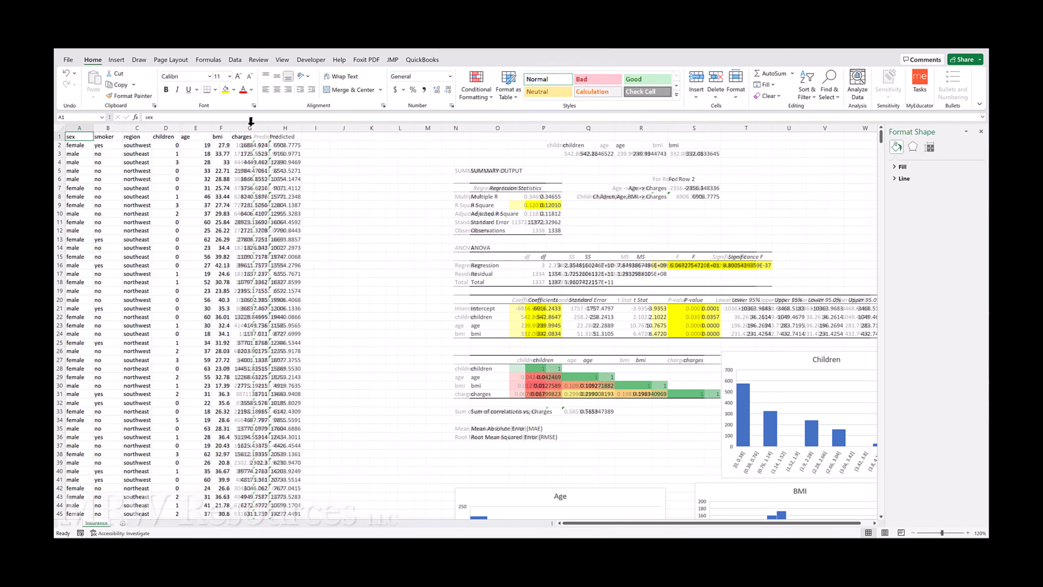
{"action": "double_click", "coordinate": [250, 122]}
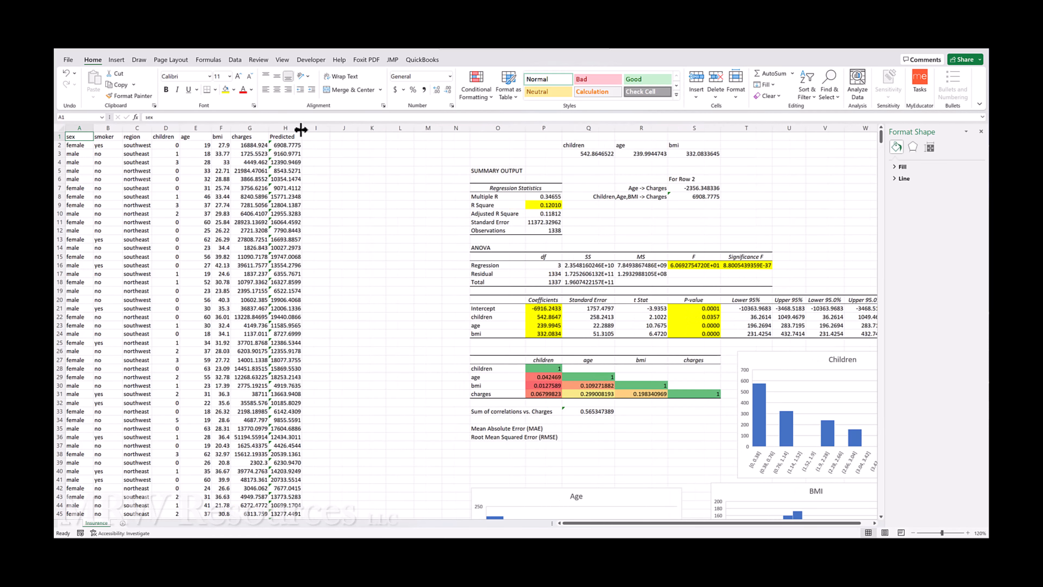
- Enter the heading "Error" in cell I1, next to the Predicted column
{"action": "left_click", "coordinate": [316, 127]}
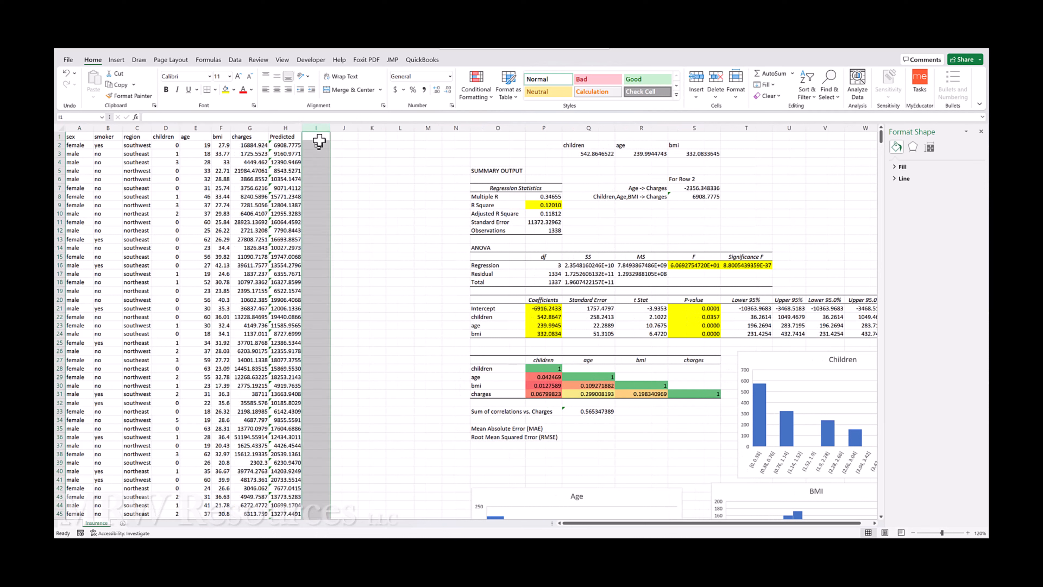
{"action": "left_click", "coordinate": [319, 138]}
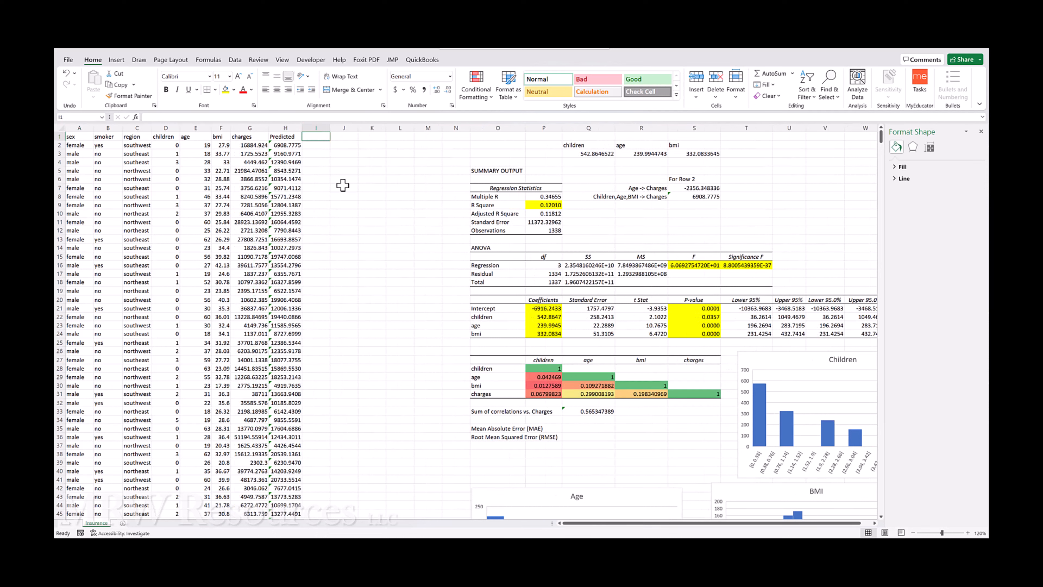
{"action": "type", "text": "Error"}
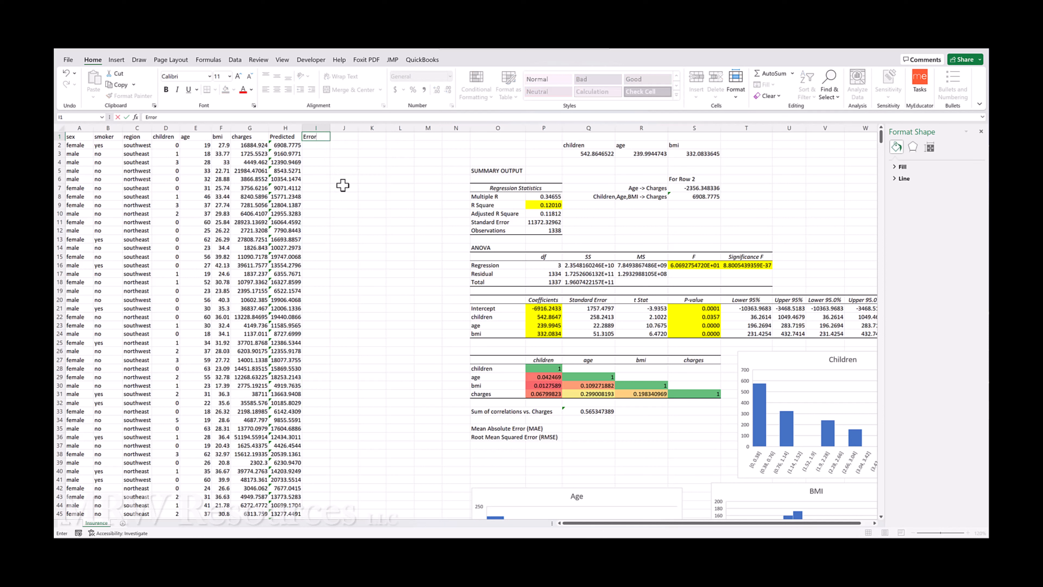
{"action": "key", "text": "Return"}
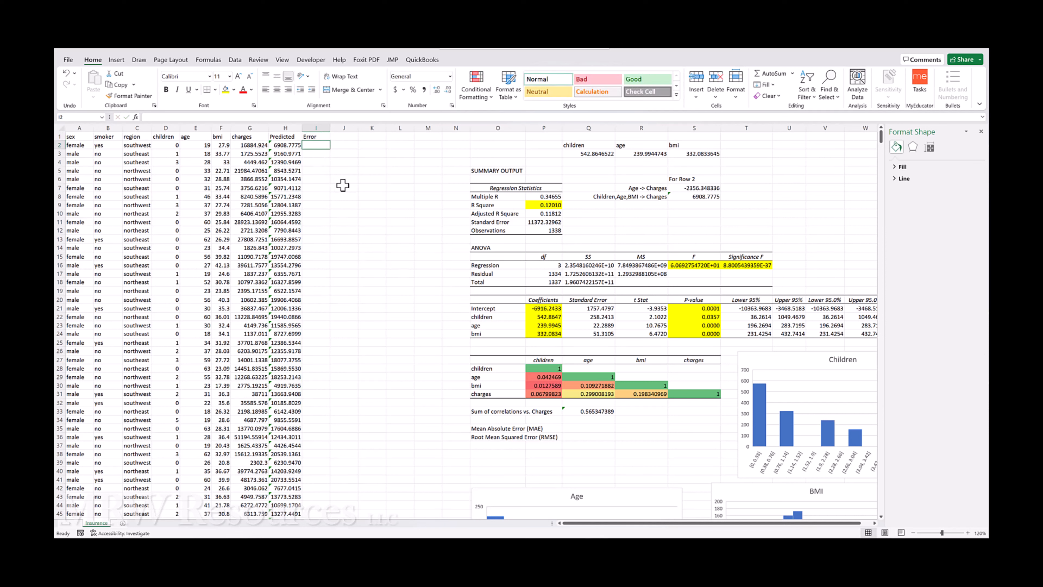
- Calculate the first record's error in I2 as predicted minus actual charges with the formula =H2-G2
{"action": "type", "text": "="}
{"action": "key", "text": "Left"}
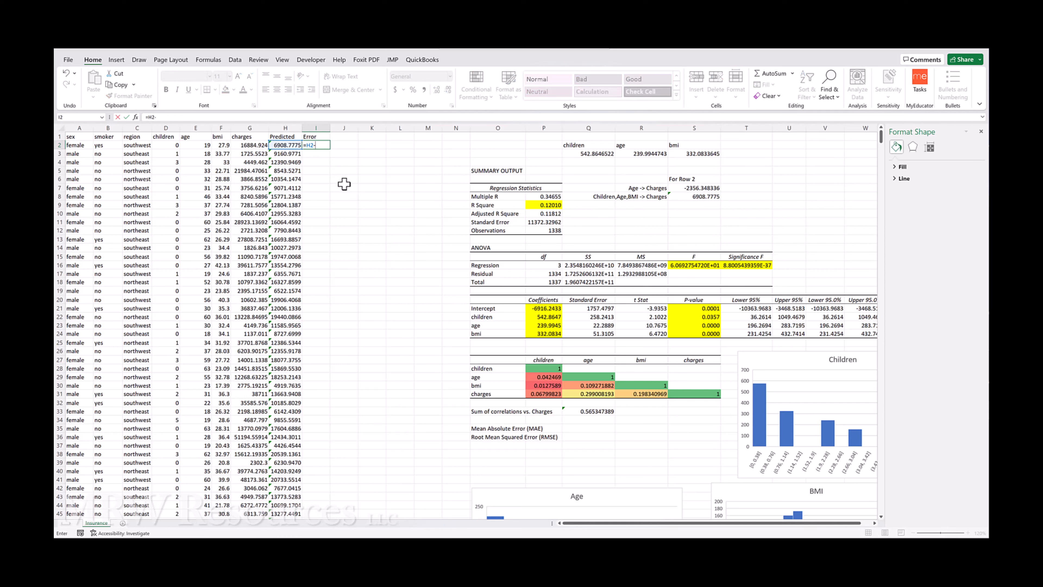
{"action": "type", "text": "-"}
{"action": "key", "text": "Left"}
{"action": "key", "text": "Left"}
{"action": "key", "text": "ctrl+Return"}
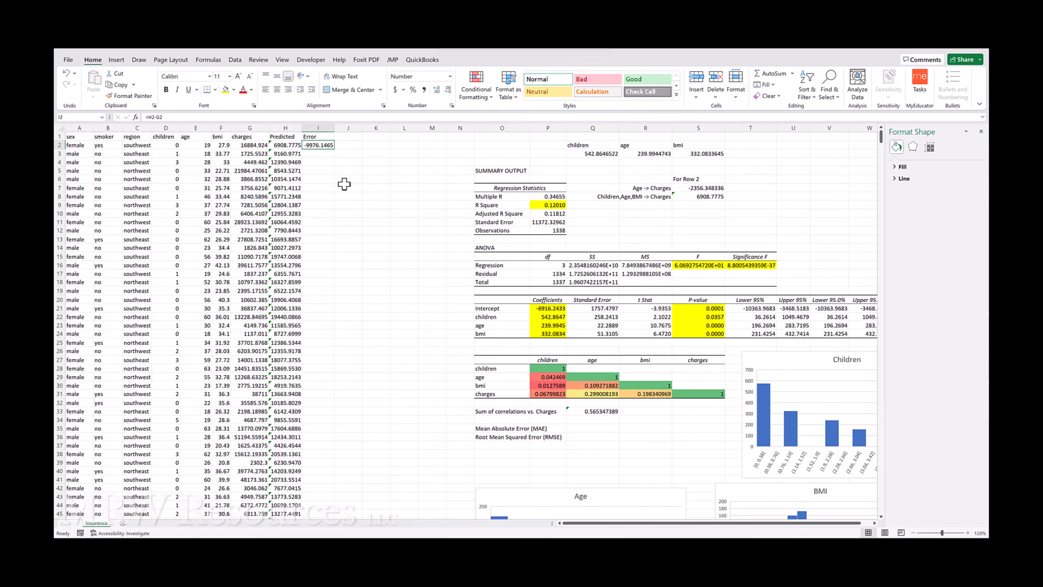
- Fill the I2 formula down the Error column for every record and fit column I to its content
{"action": "double_click", "coordinate": [334, 149]}
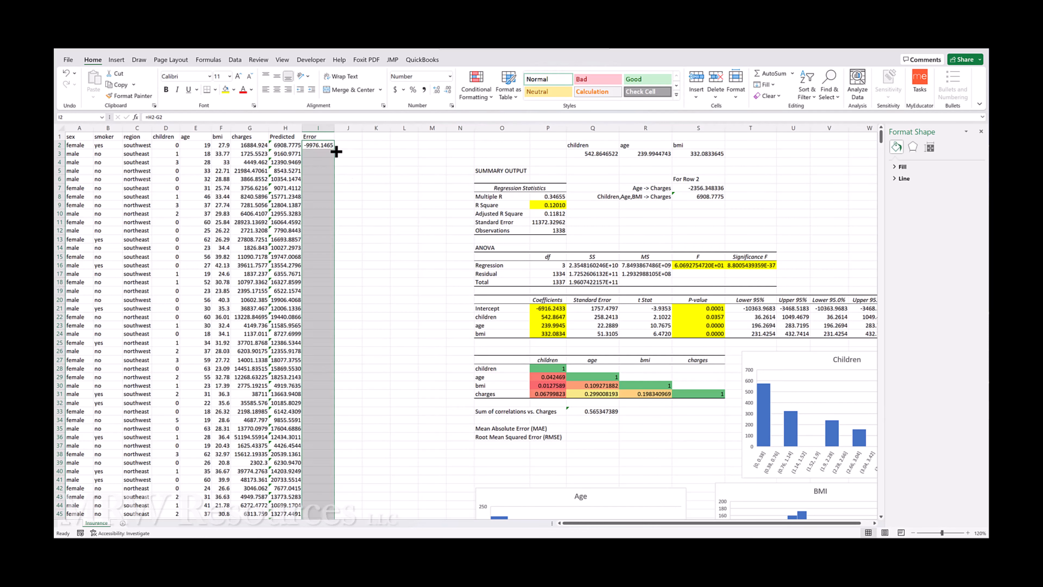
{"action": "double_click", "coordinate": [335, 128]}
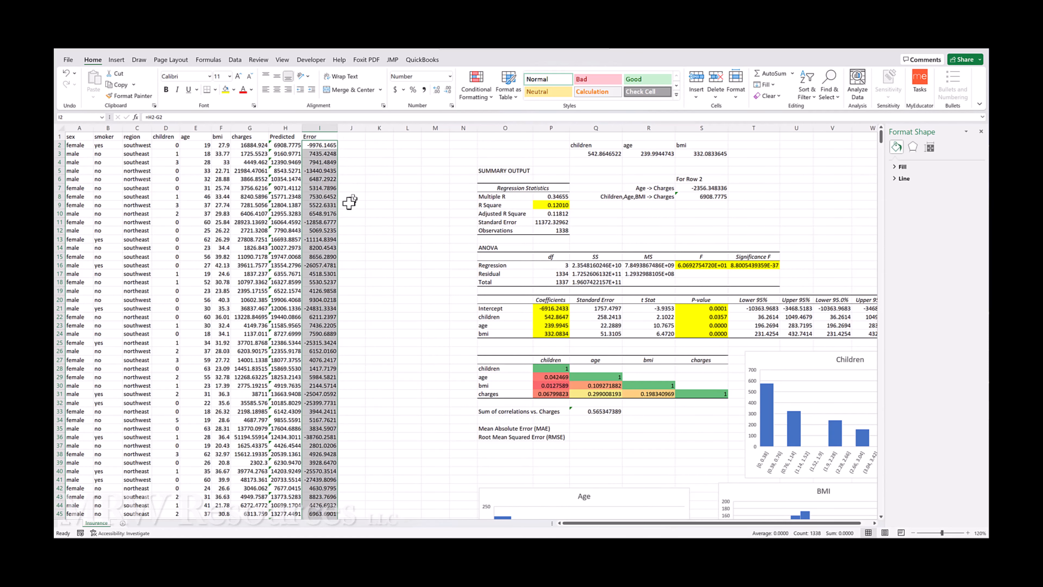
{"action": "left_click", "coordinate": [329, 201]}
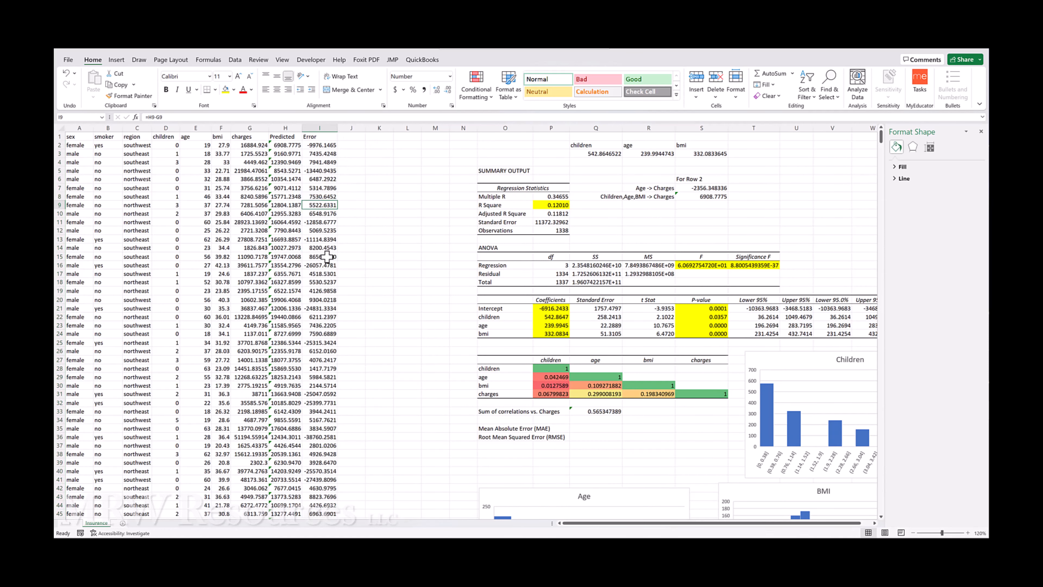
- Ignore the formula error flagged on H2 and check the Predicted column down to its last record
{"action": "left_click", "coordinate": [281, 145]}
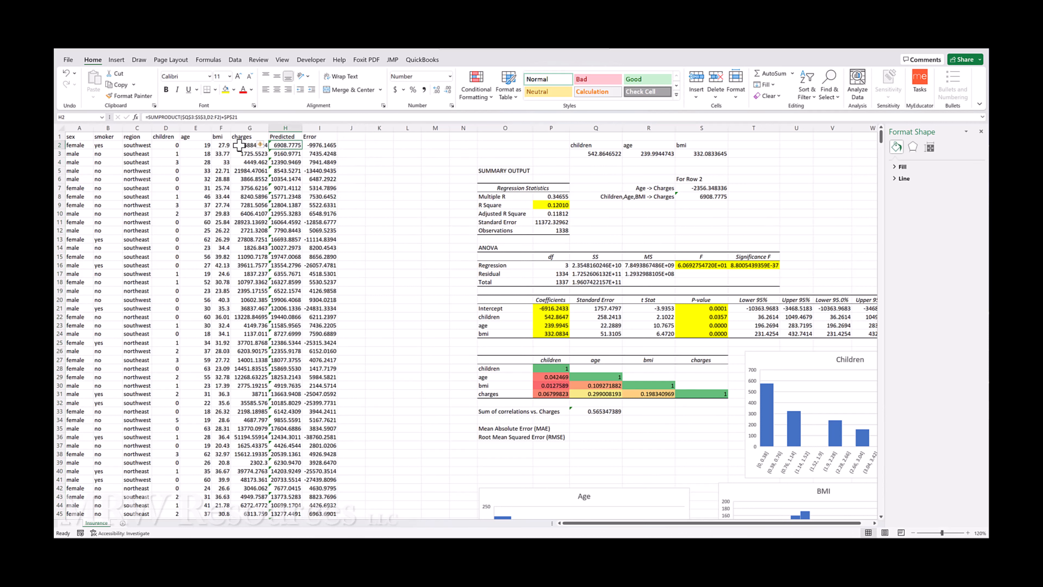
{"action": "left_click", "coordinate": [266, 145]}
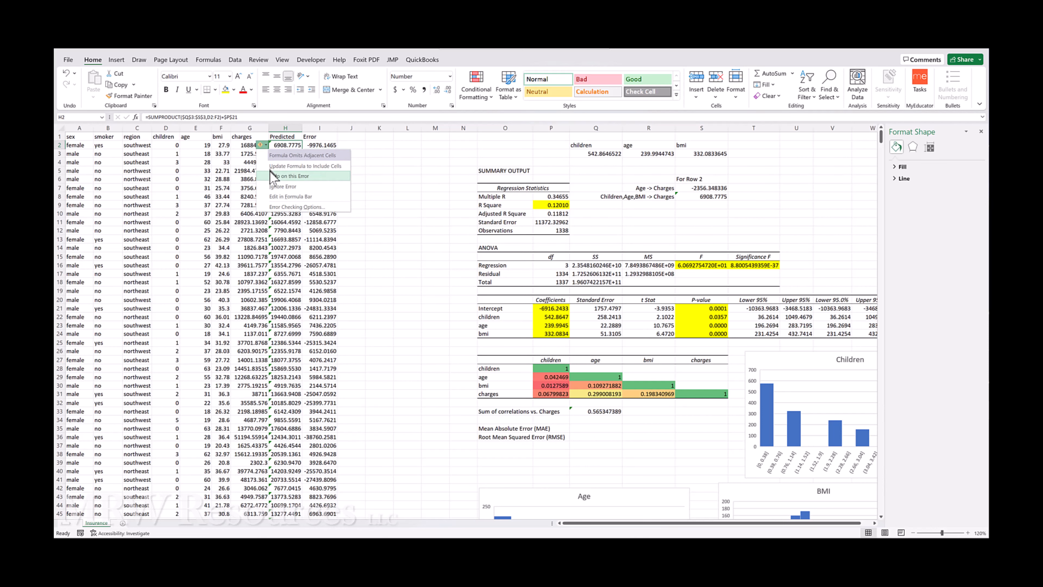
{"action": "left_click", "coordinate": [279, 187]}
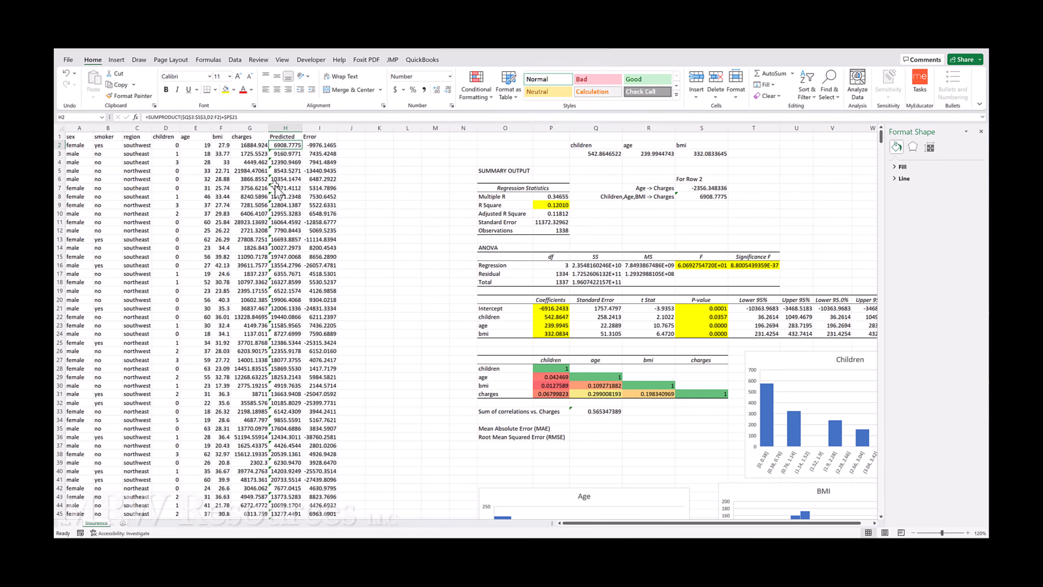
{"action": "key", "text": "ctrl+Down"}
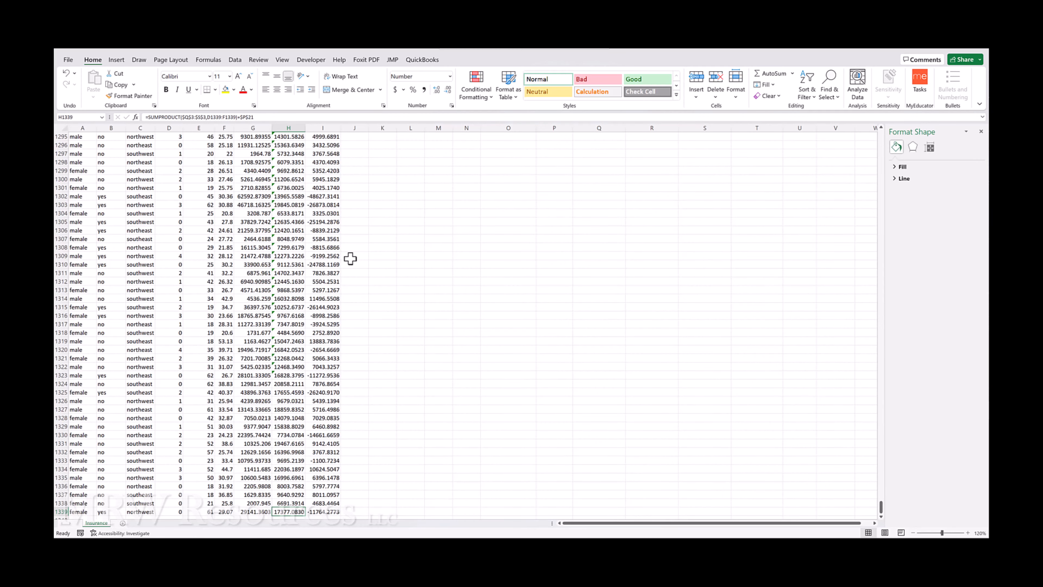
{"action": "key", "text": "ctrl+Up"}
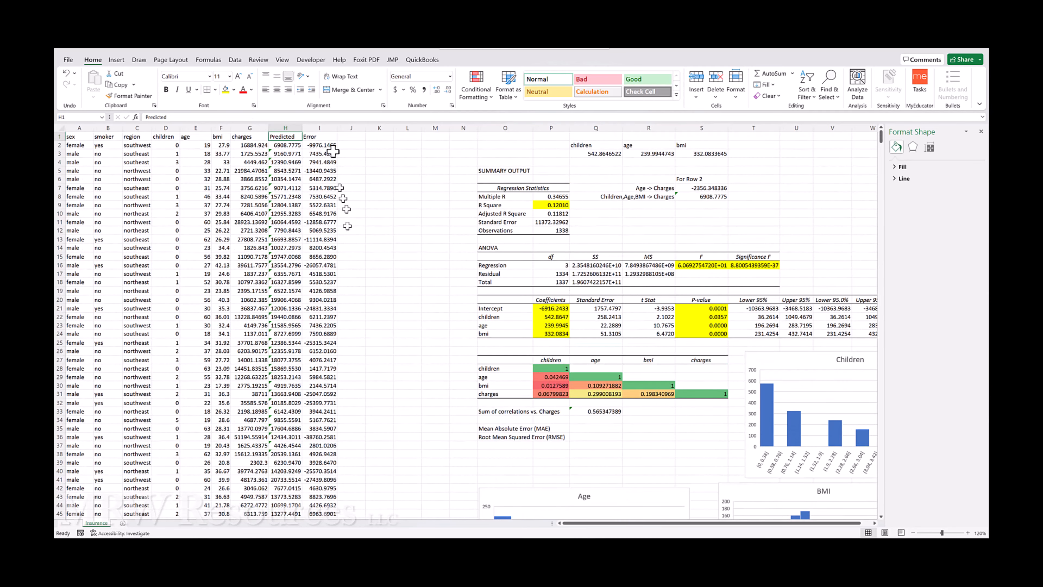
- Enter the heading "Absolute" in cell J1, next to the Error column
{"action": "left_click", "coordinate": [327, 137]}
{"action": "left_click", "coordinate": [349, 136]}
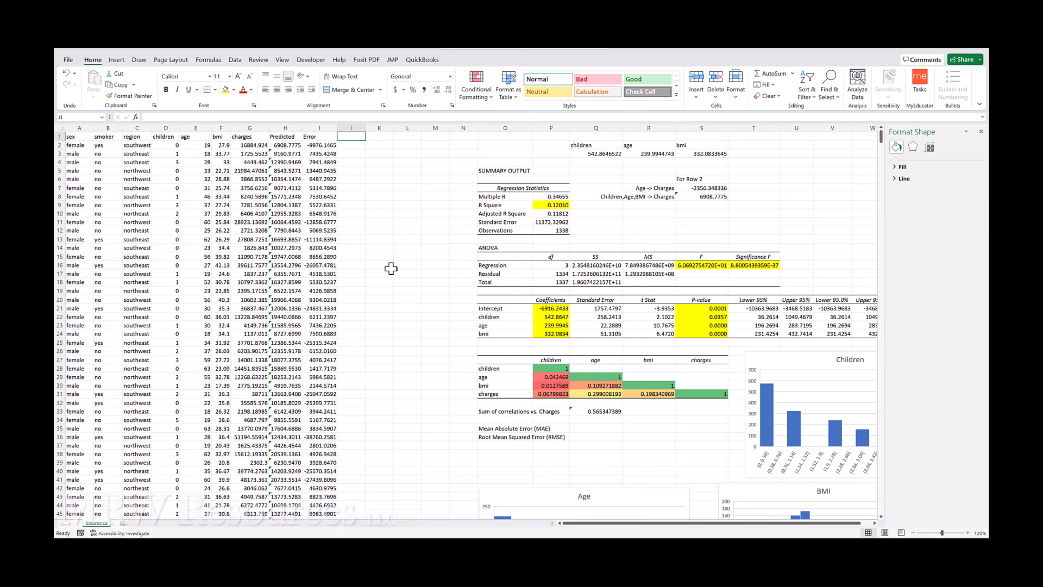
{"action": "type", "text": "Ab"}
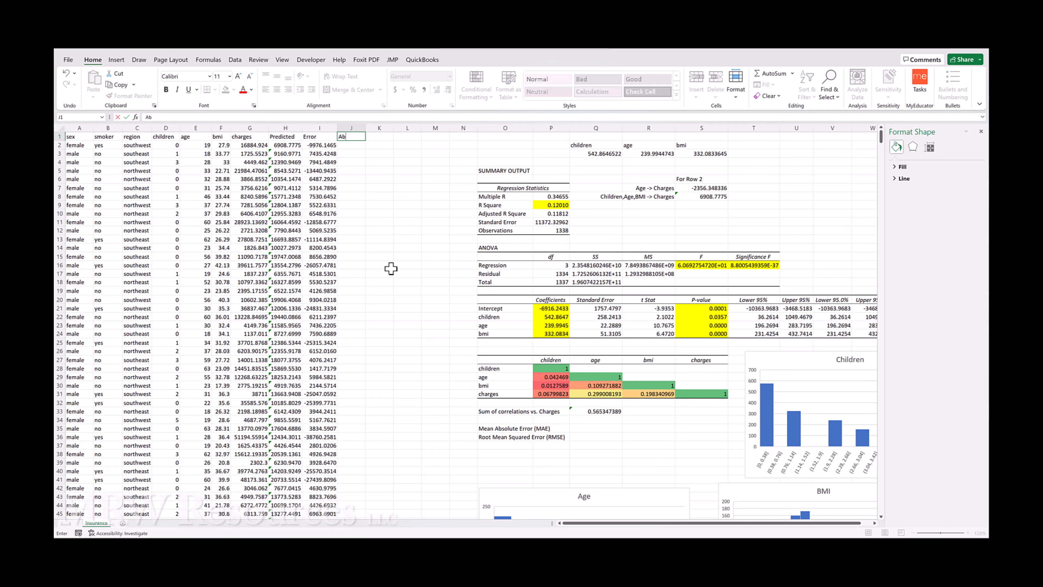
{"action": "type", "text": "solute"}
{"action": "key", "text": "ctrl+Return"}
{"action": "key", "text": "Down"}
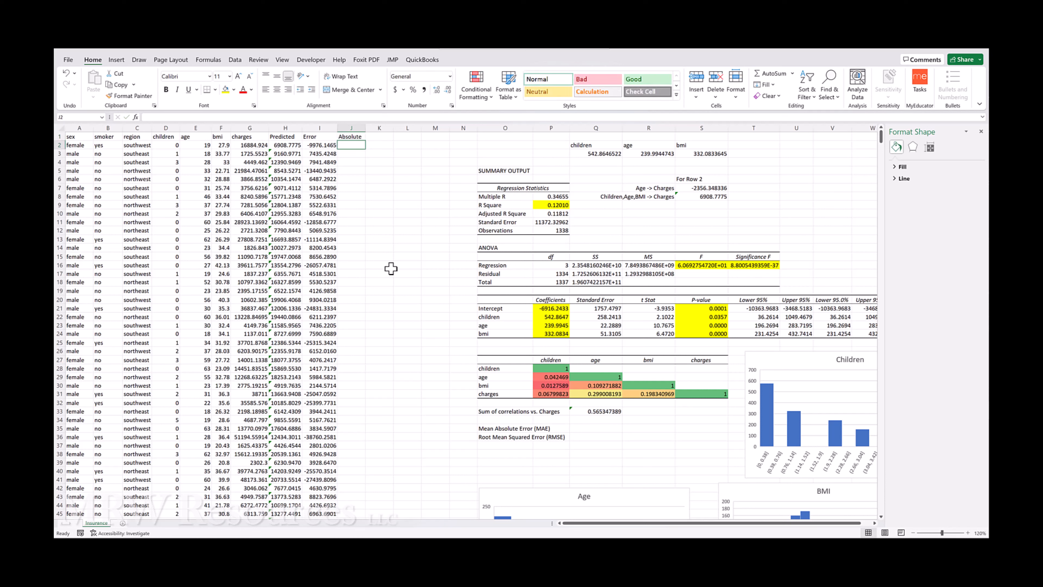
- Enter =ABS(I2) in J2 and fill it down the Absolute column for every record
{"action": "type", "text": "=abs"}
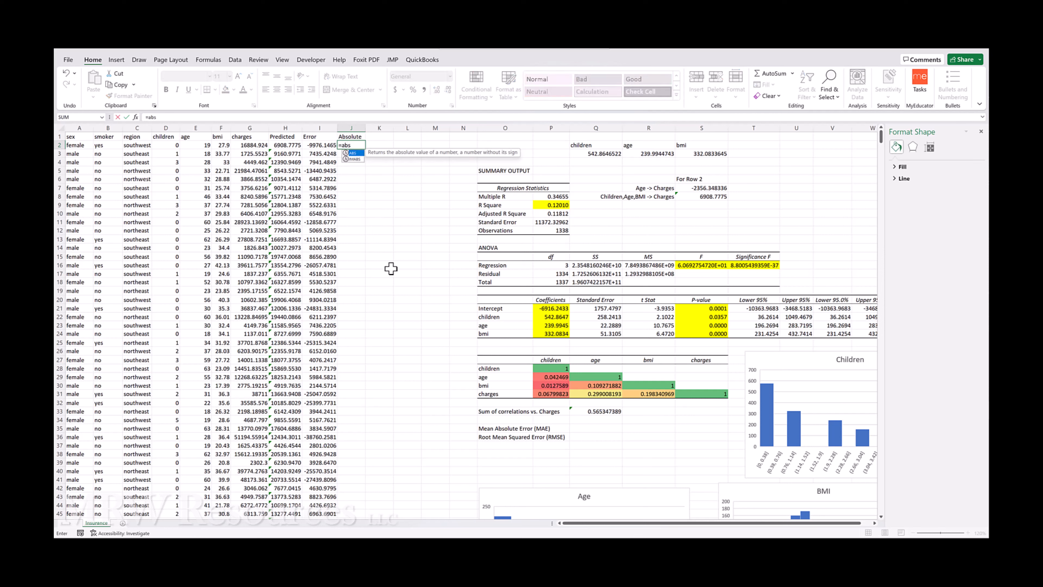
{"action": "key", "text": "Tab"}
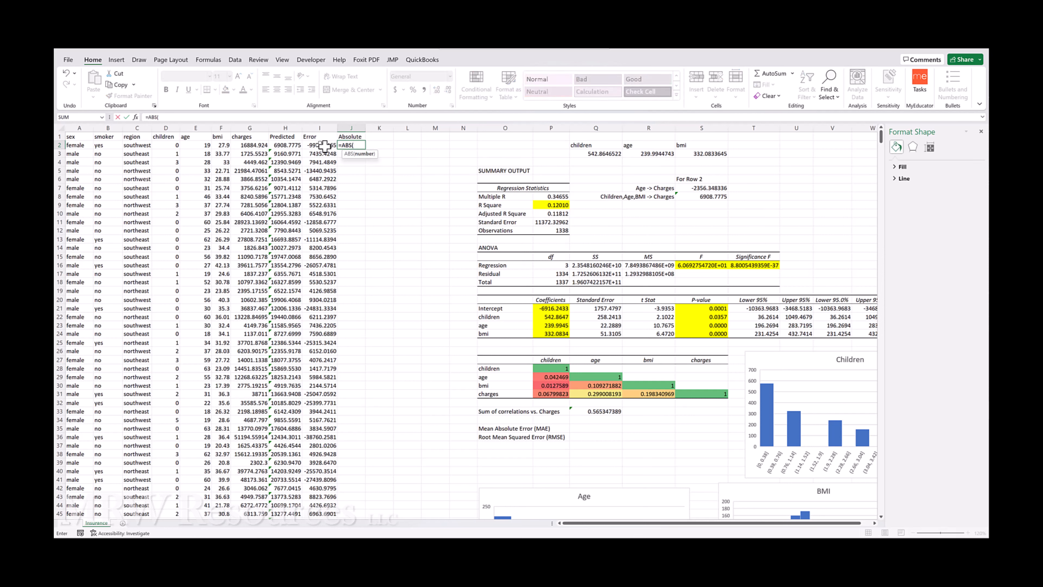
{"action": "left_click", "coordinate": [324, 146]}
{"action": "key", "text": "ctrl+Return"}
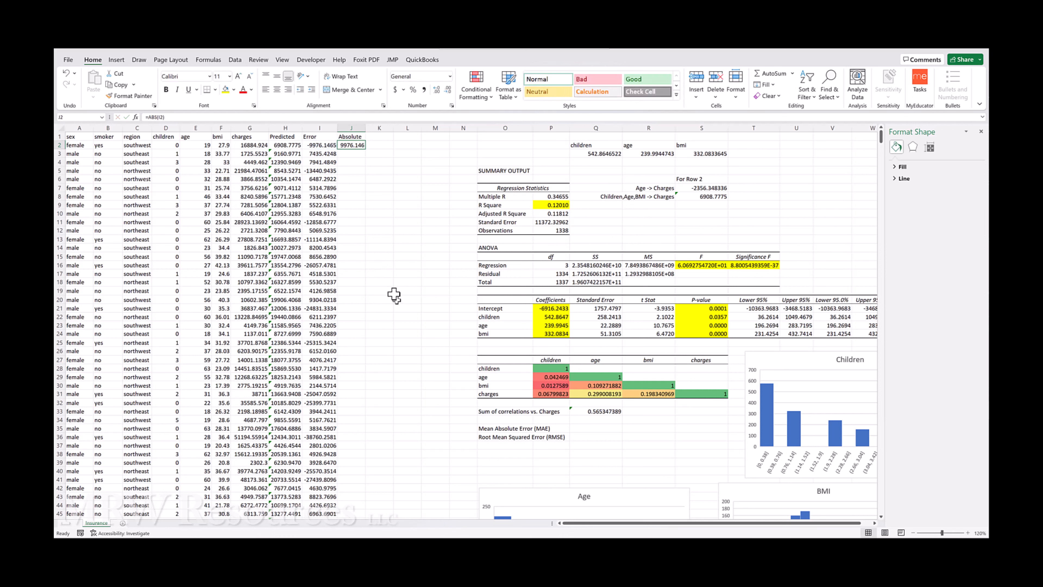
{"action": "double_click", "coordinate": [364, 148]}
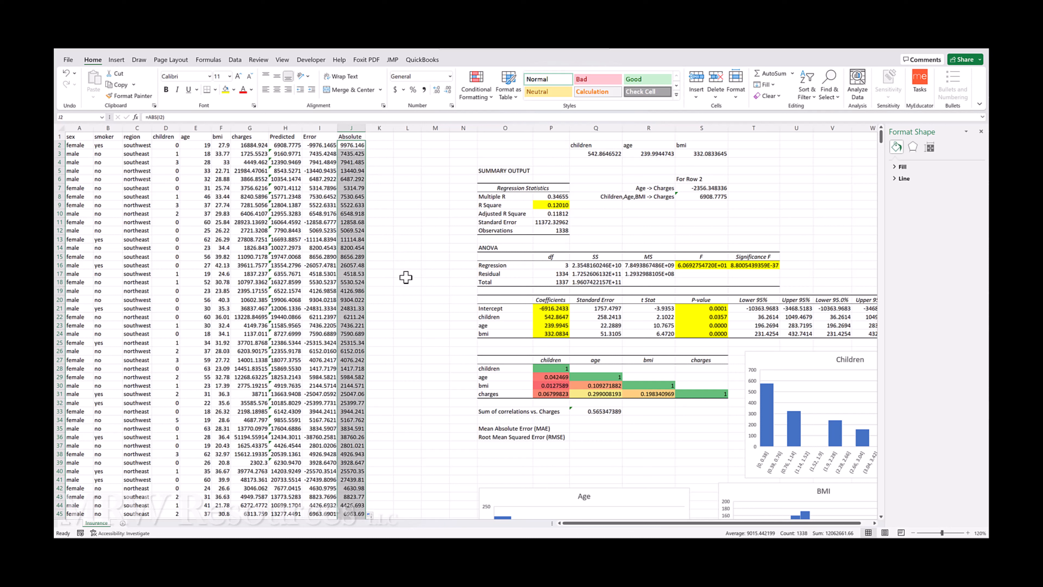
- Enter the heading "Squared Error" in cell K1 and fit column K to its width
{"action": "key", "text": "Up"}
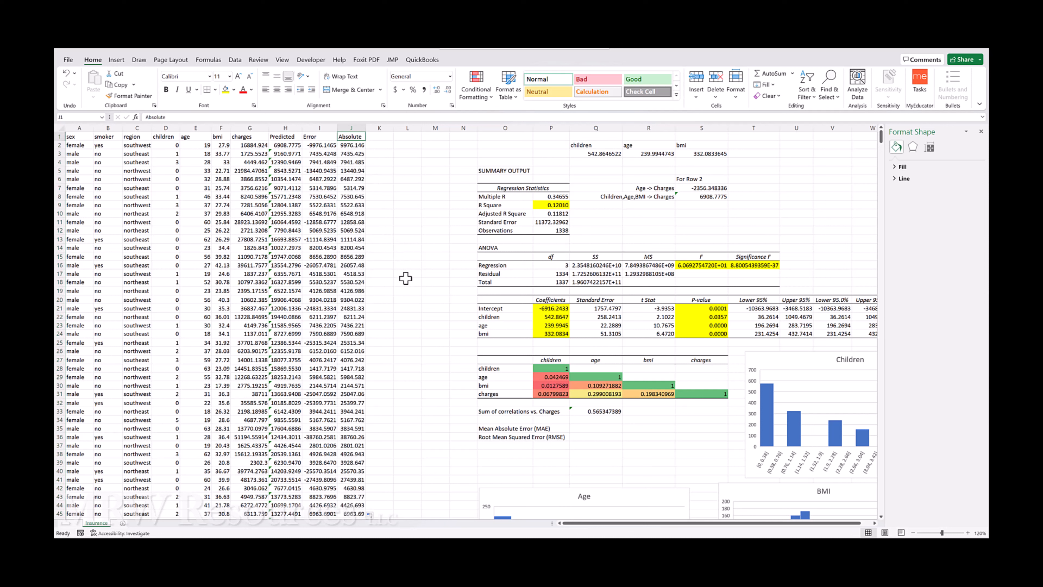
{"action": "key", "text": "Right"}
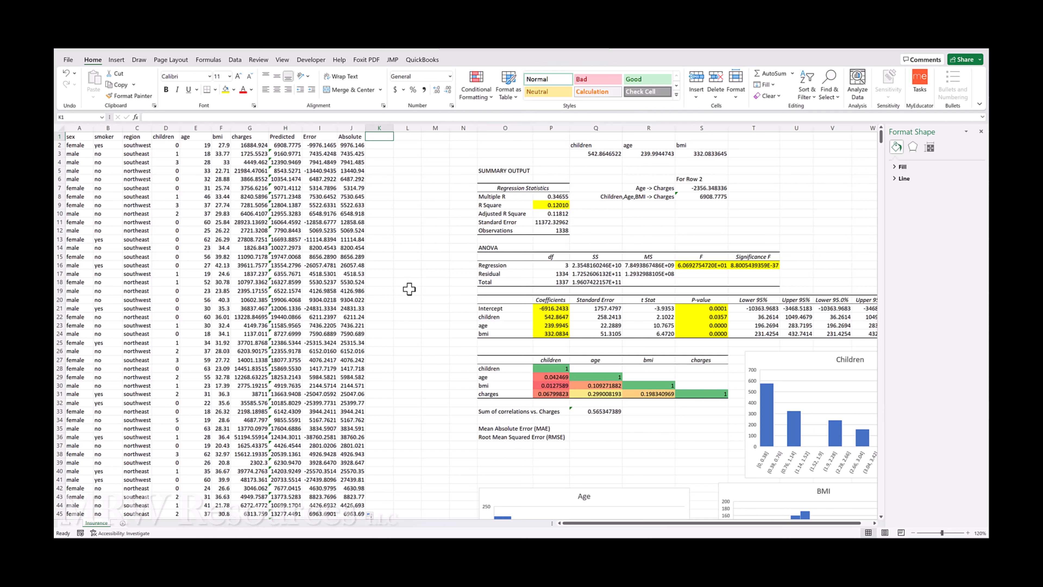
{"action": "type", "text": "Square"}
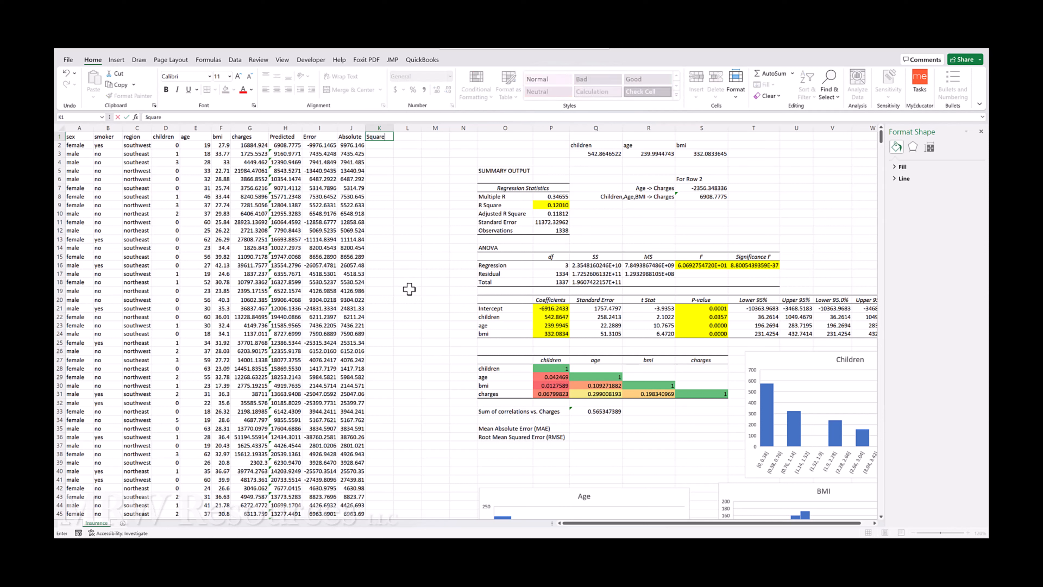
{"action": "type", "text": "d Error"}
{"action": "key", "text": "ctrl+Return"}
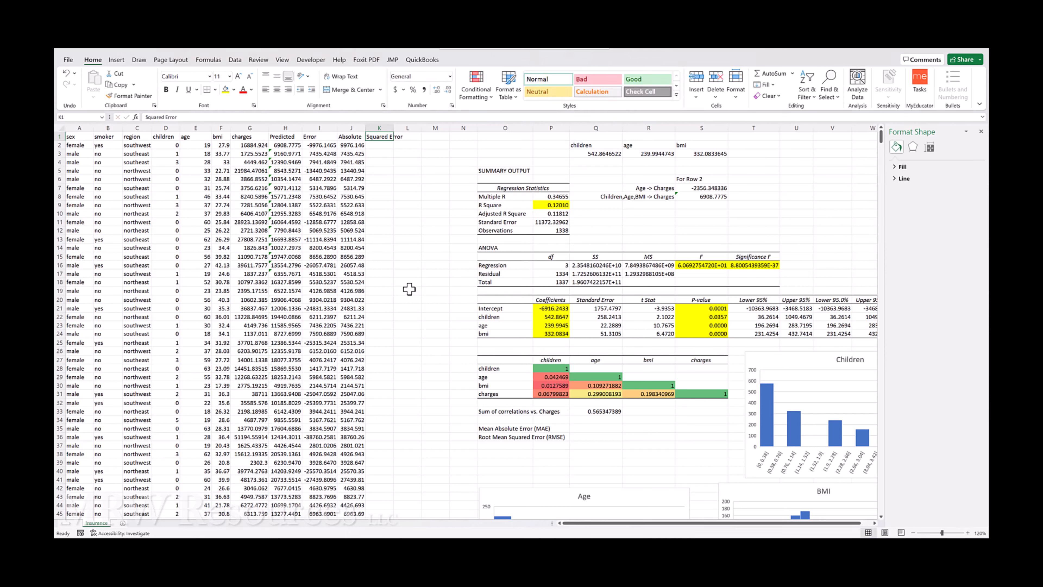
{"action": "double_click", "coordinate": [393, 128]}
- Enter =I2^2 in K2 and fill it down the Squared Error column for every record
{"action": "left_click", "coordinate": [381, 149]}
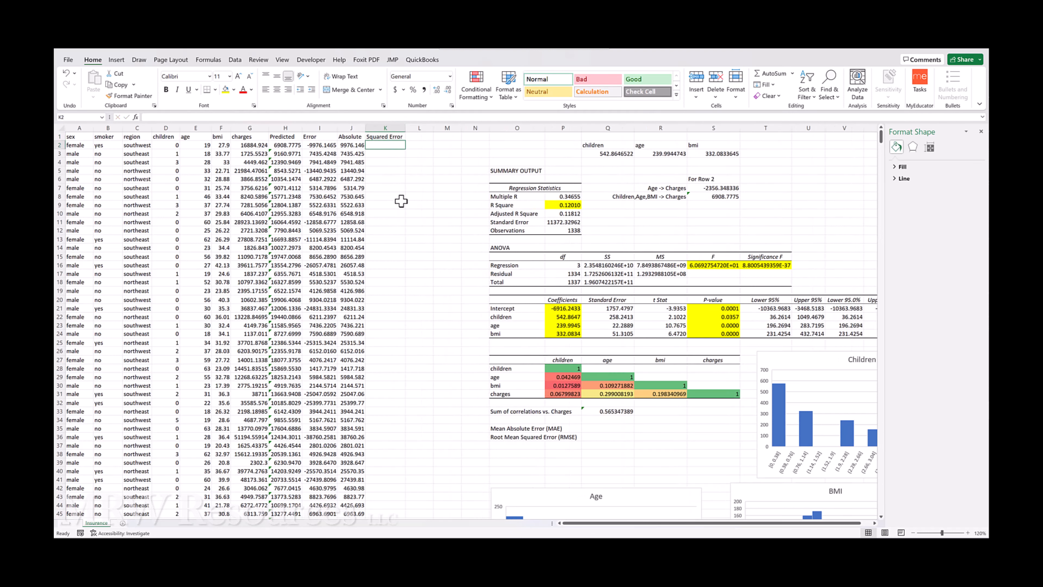
{"action": "type", "text": "="}
{"action": "key", "text": "Left"}
{"action": "key", "text": "Left"}
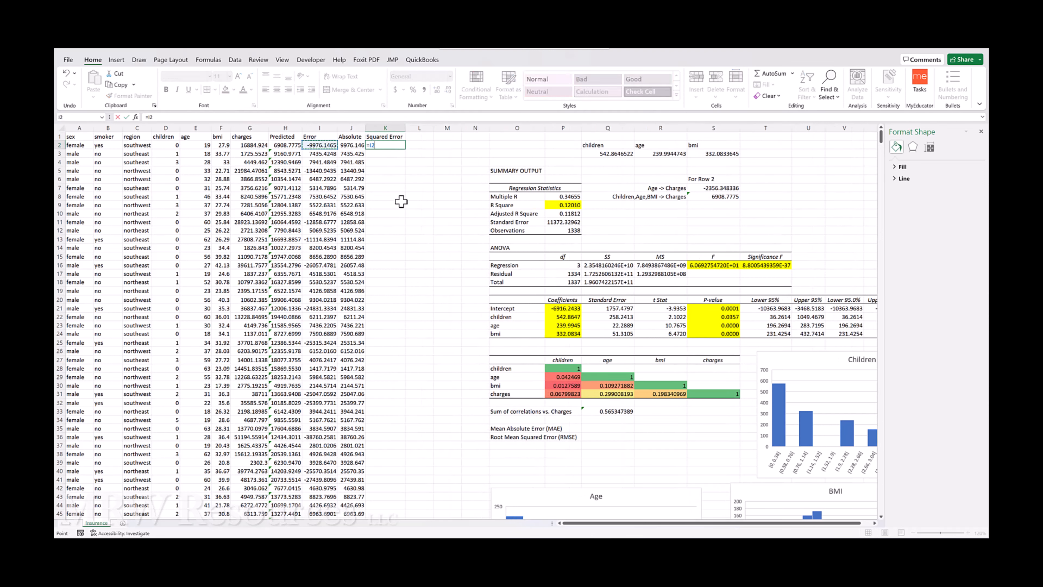
{"action": "type", "text": "^2"}
{"action": "key", "text": "ctrl+Return"}
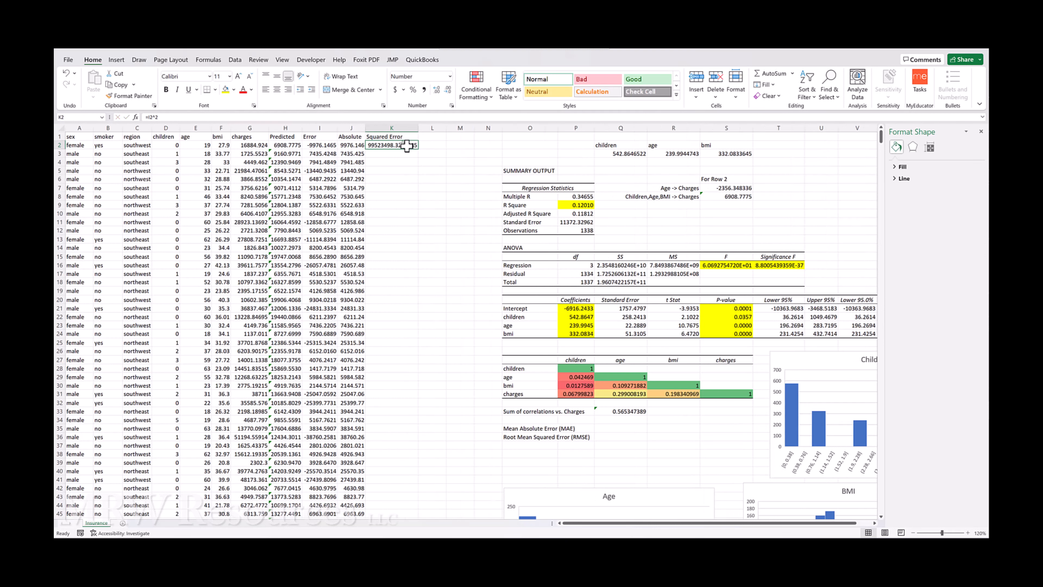
{"action": "double_click", "coordinate": [418, 151]}
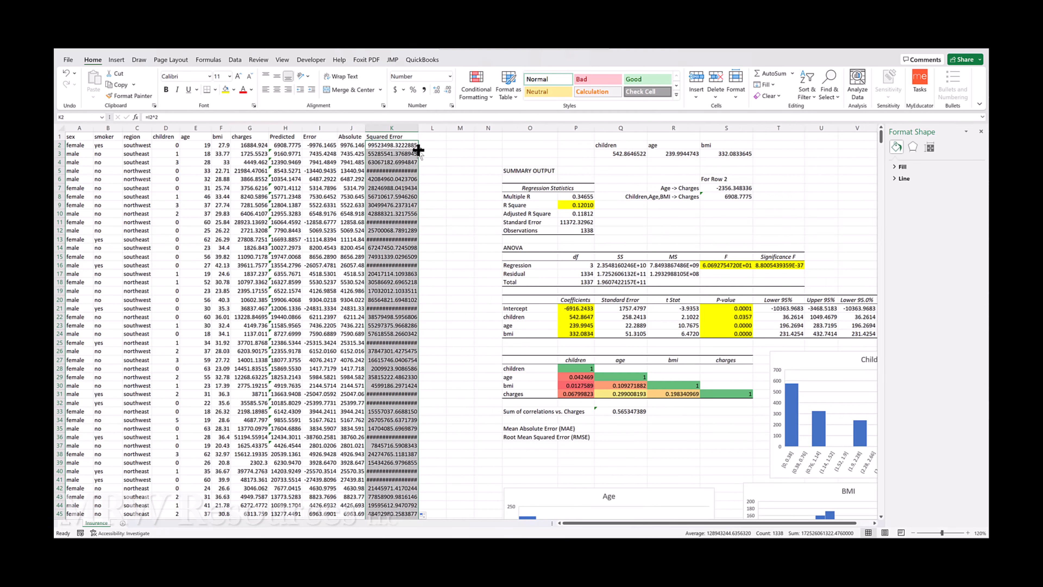
- Format the values in G2:K1339, from charges through Squared Error, to show two decimal places
{"action": "left_click", "coordinate": [250, 145]}
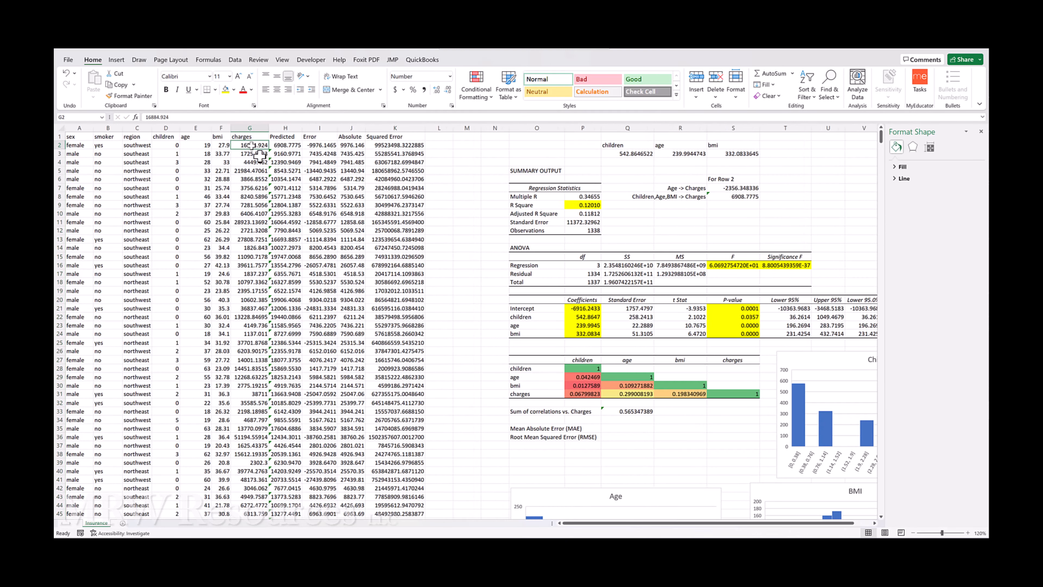
{"action": "key", "text": "shift+Right"}
{"action": "key", "text": "shift+Right"}
{"action": "key", "text": "shift+Right"}
{"action": "key", "text": "shift+Right"}
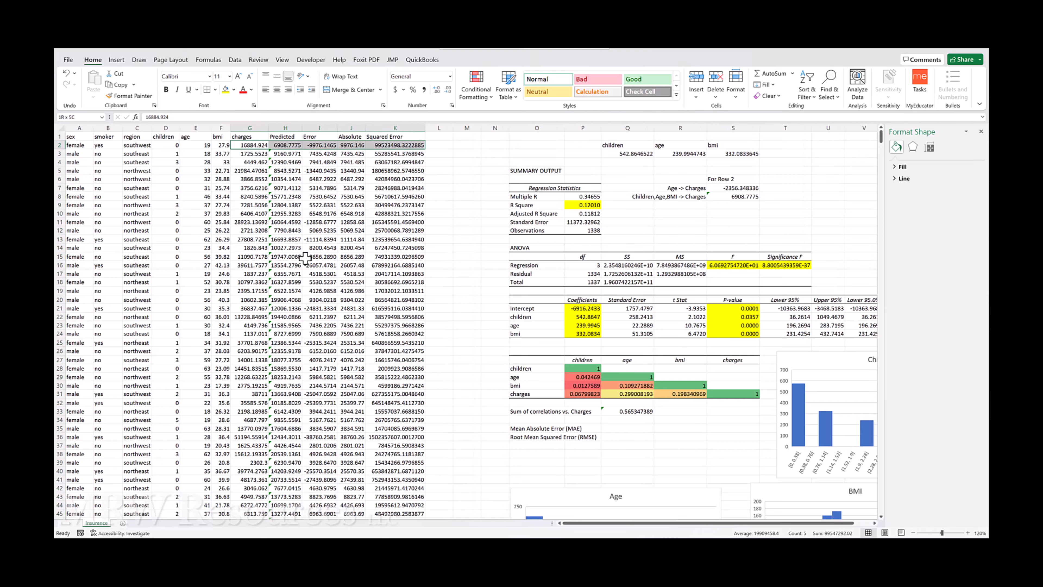
{"action": "key", "text": "ctrl+shift+Down"}
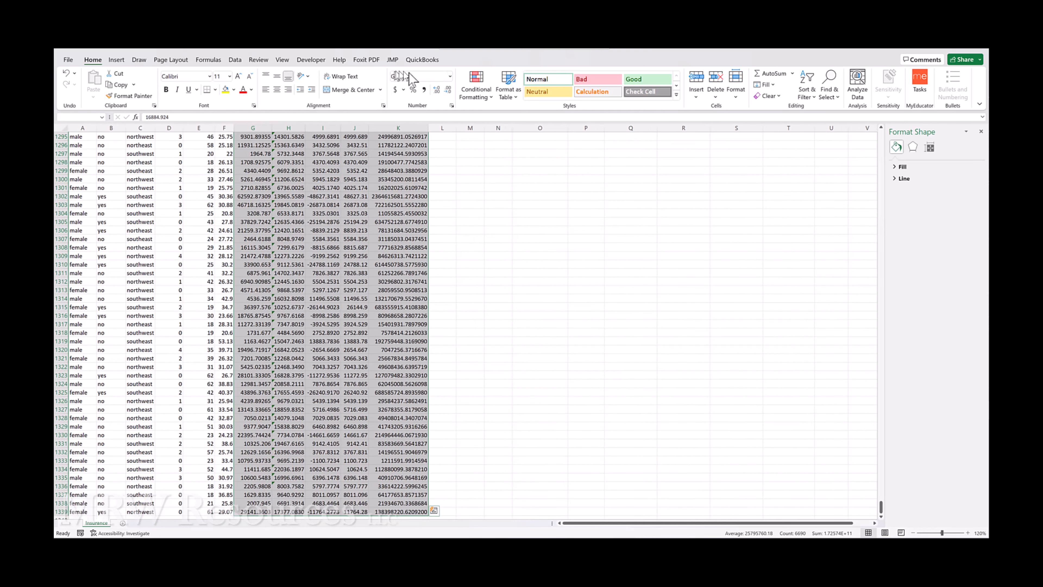
{"action": "left_click", "coordinate": [436, 89]}
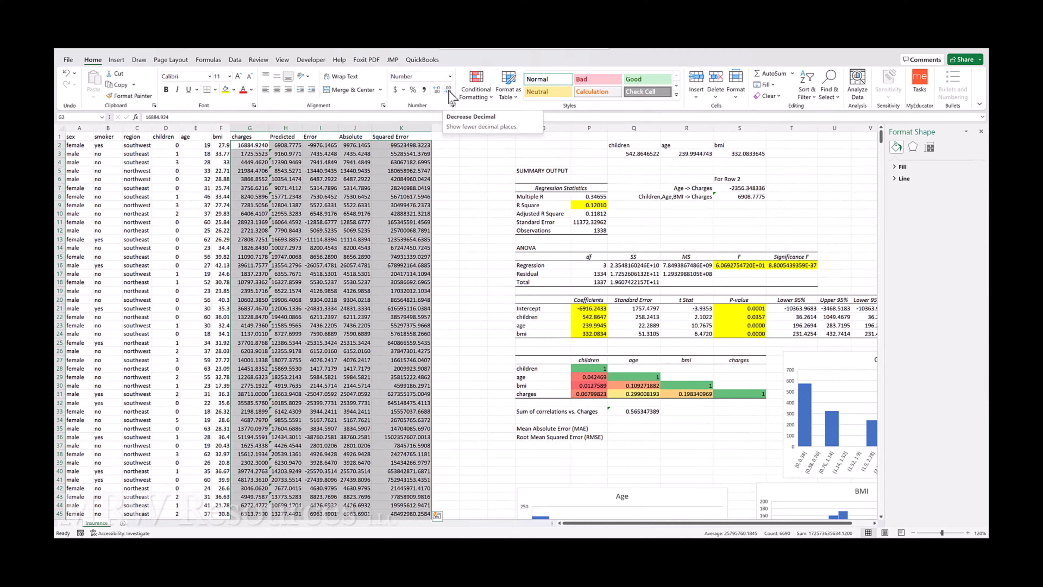
{"action": "left_click", "coordinate": [448, 90]}
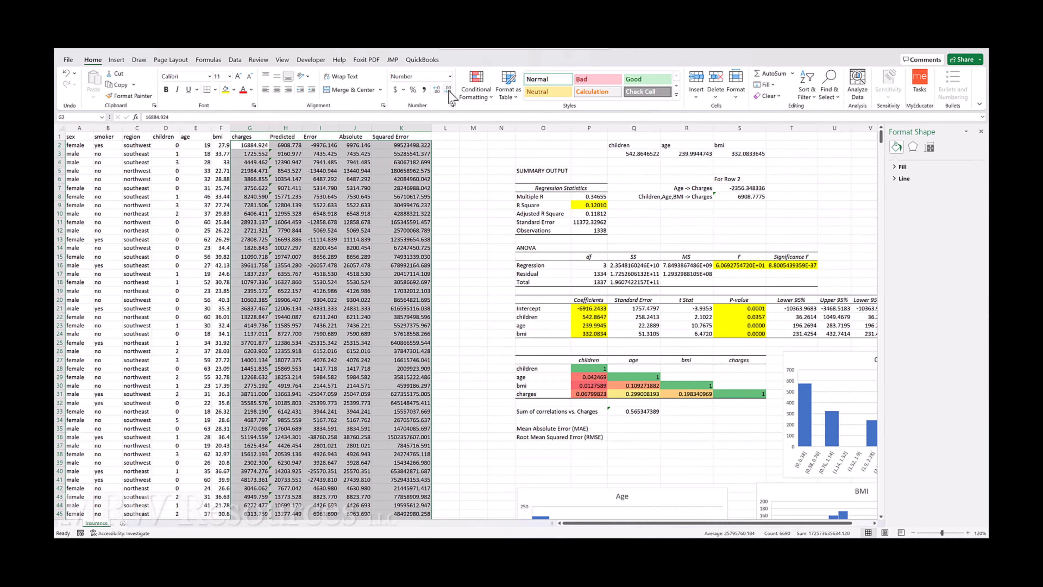
{"action": "left_click", "coordinate": [448, 90]}
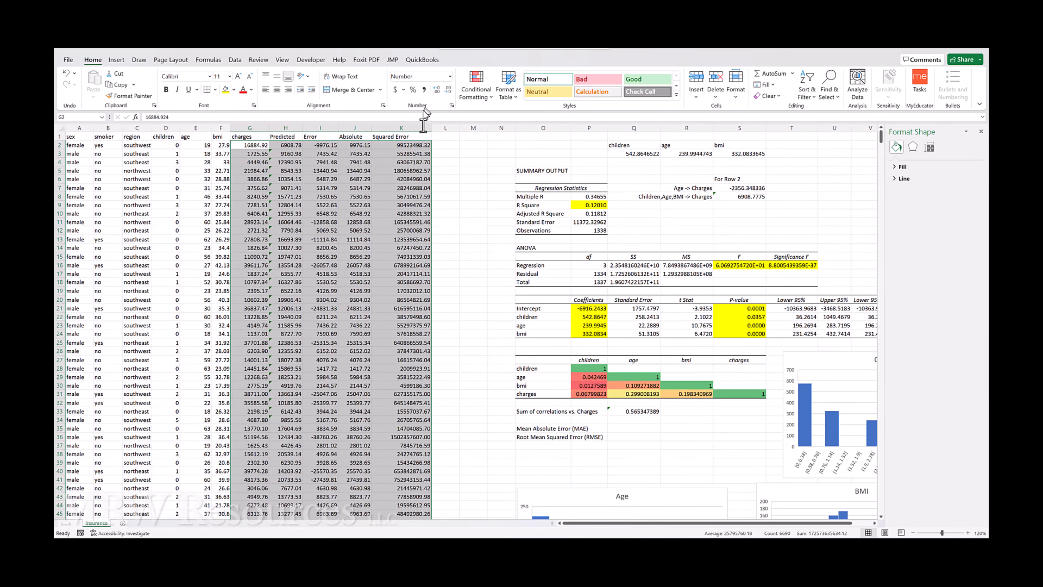
- Deselect the formatted data and narrow the Squared Error column K to sit closer to its values
{"action": "left_click", "coordinate": [404, 250]}
{"action": "key", "text": "ctrl+Home"}
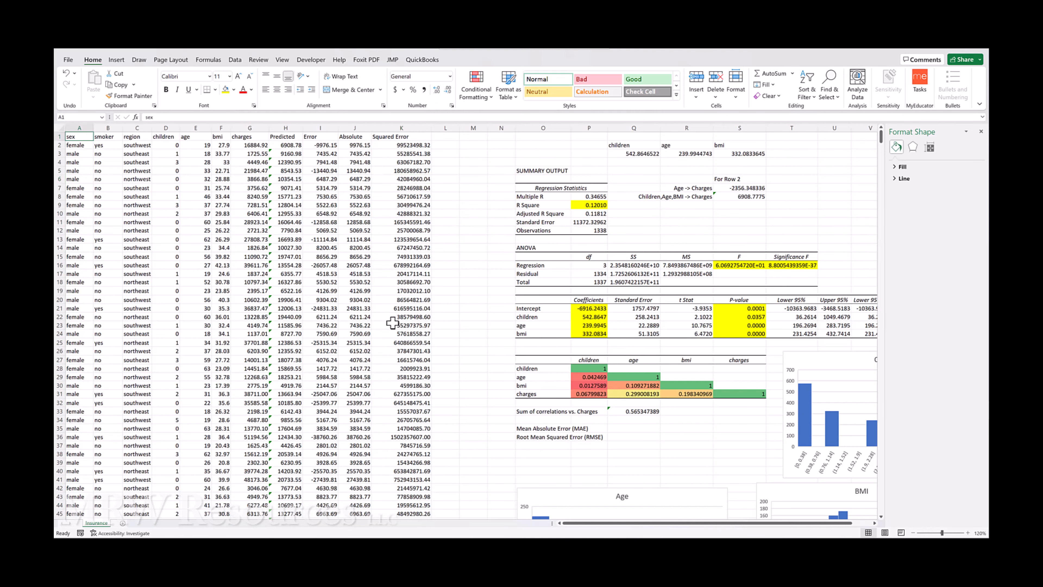
{"action": "left_click", "coordinate": [462, 334]}
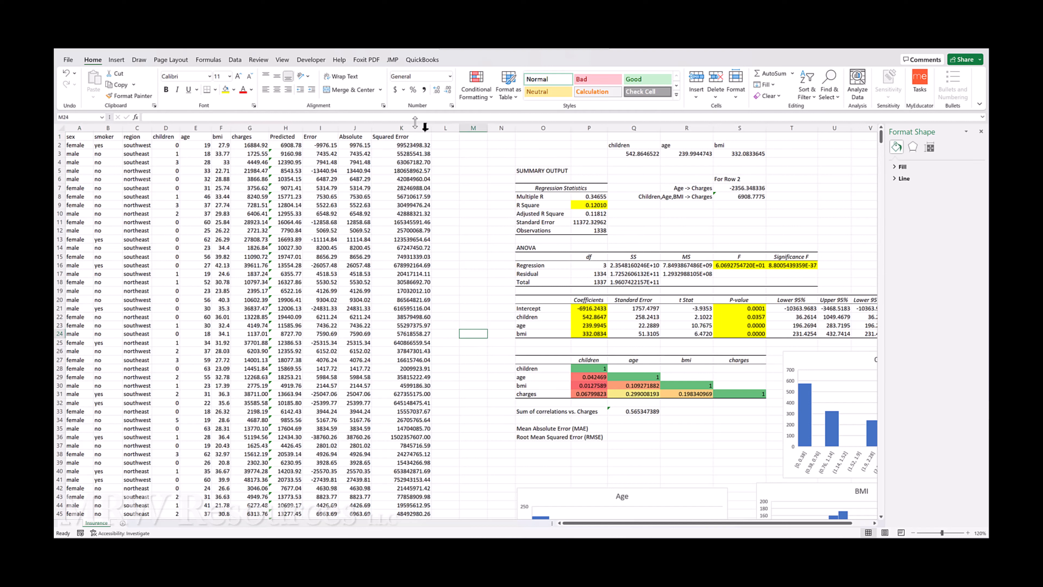
{"action": "left_click_drag", "start_coordinate": [431, 130], "coordinate": [414, 130]}
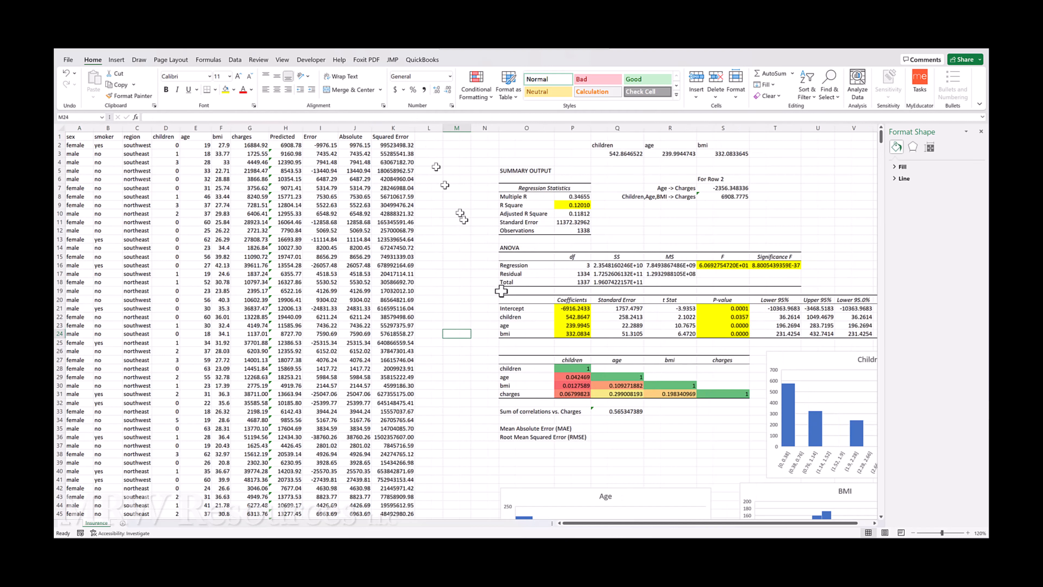
- Enter =AVERAGE(J2:J1339) in Q35 to compute the Mean Absolute Error from the Absolute column
{"action": "left_click", "coordinate": [605, 426]}
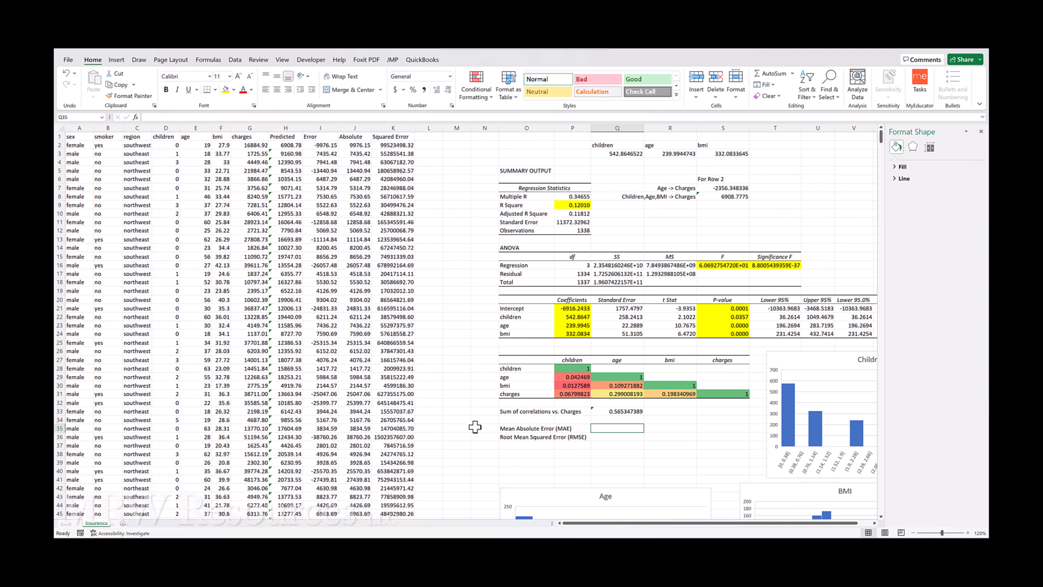
{"action": "type", "text": "=aver"}
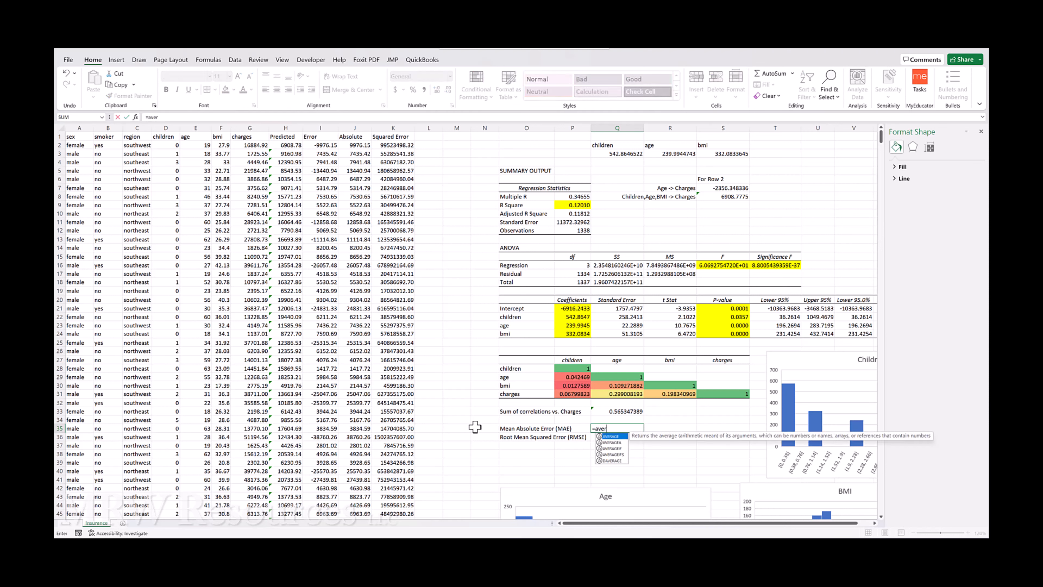
{"action": "key", "text": "Tab"}
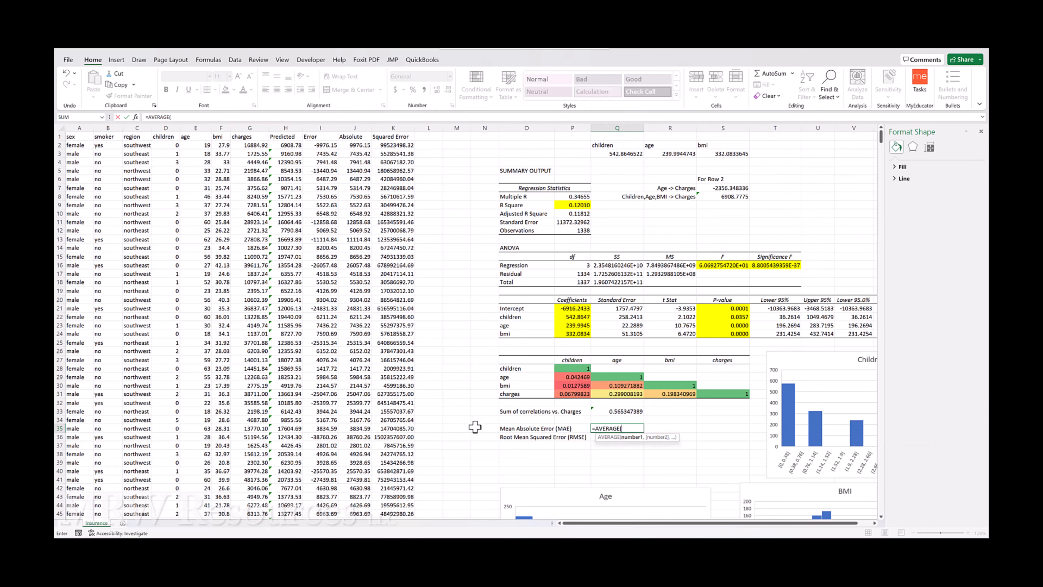
{"action": "left_click", "coordinate": [344, 144]}
{"action": "key", "text": "ctrl+shift+Down"}
{"action": "key", "text": "ctrl+Return"}
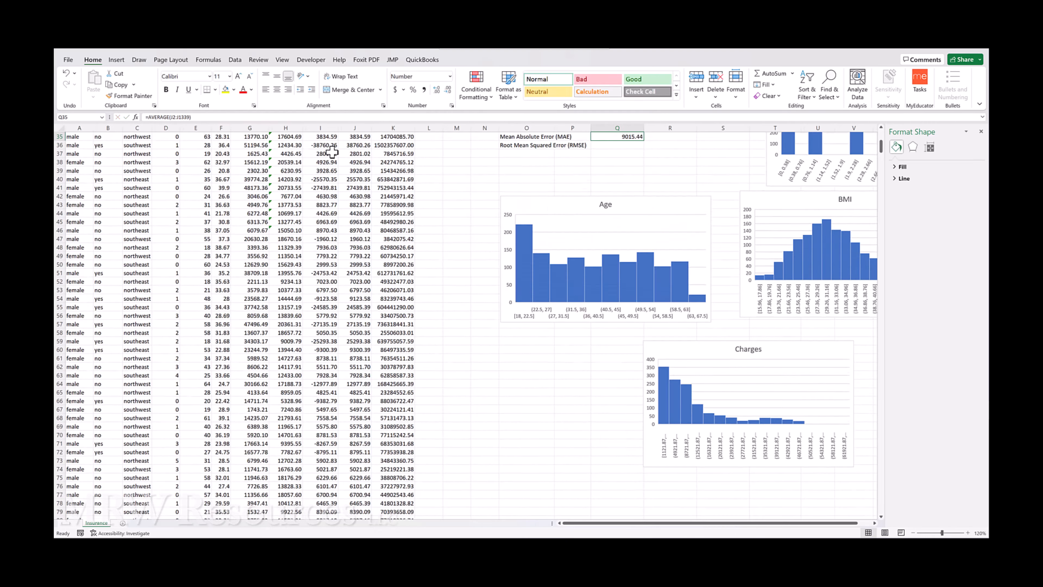
- Enter =SQRT(AVERAGE(K2:K1339)) in Q36 for the Root Mean Squared Error, accepting the closing-parenthesis correction
{"action": "key", "text": "ctrl+Up"}
{"action": "key", "text": "ctrl+Up"}
{"action": "key", "text": "ctrl+Up"}
{"action": "key", "text": "ctrl+Up"}
{"action": "key", "text": "ctrl+Up"}
{"action": "key", "text": "ctrl+Up"}
{"action": "key", "text": "ctrl+Up"}
{"action": "key", "text": "ctrl+Up"}
{"action": "key", "text": "ctrl+Up"}
{"action": "key", "text": "ctrl+Up"}
{"action": "key", "text": "ctrl+Up"}
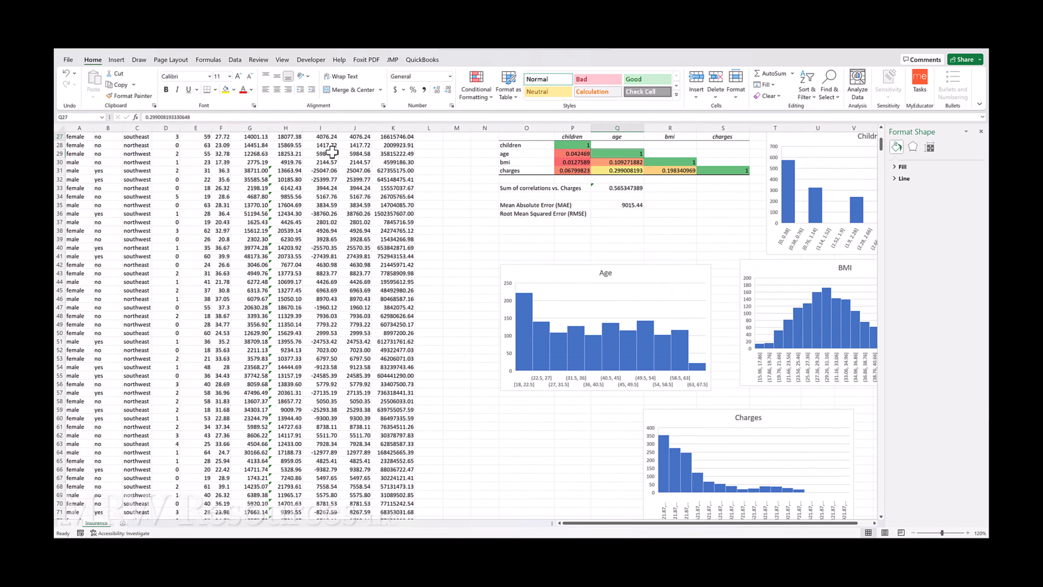
{"action": "left_click", "coordinate": [626, 436]}
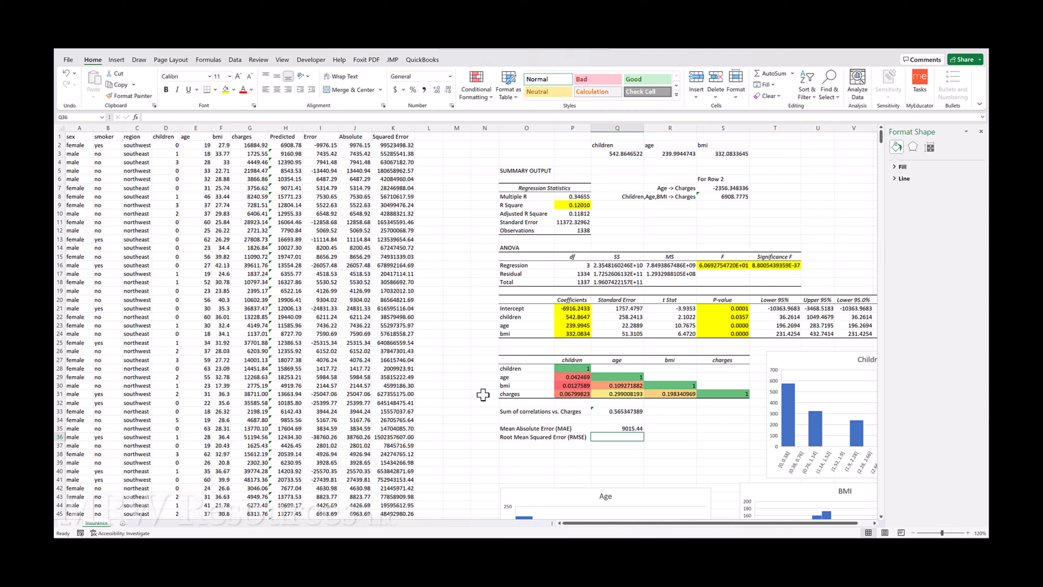
{"action": "type", "text": "=sq"}
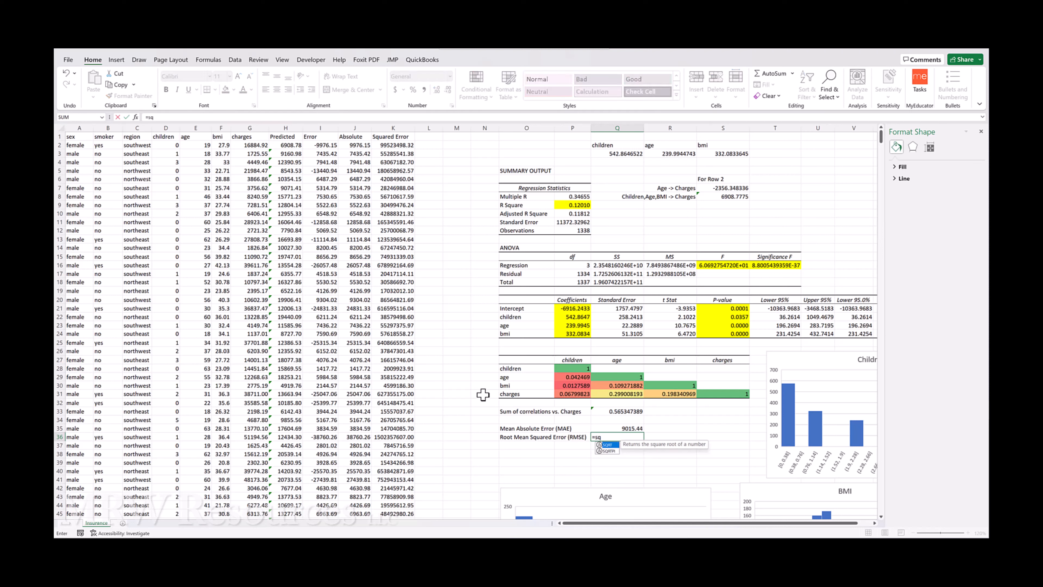
{"action": "key", "text": "Tab"}
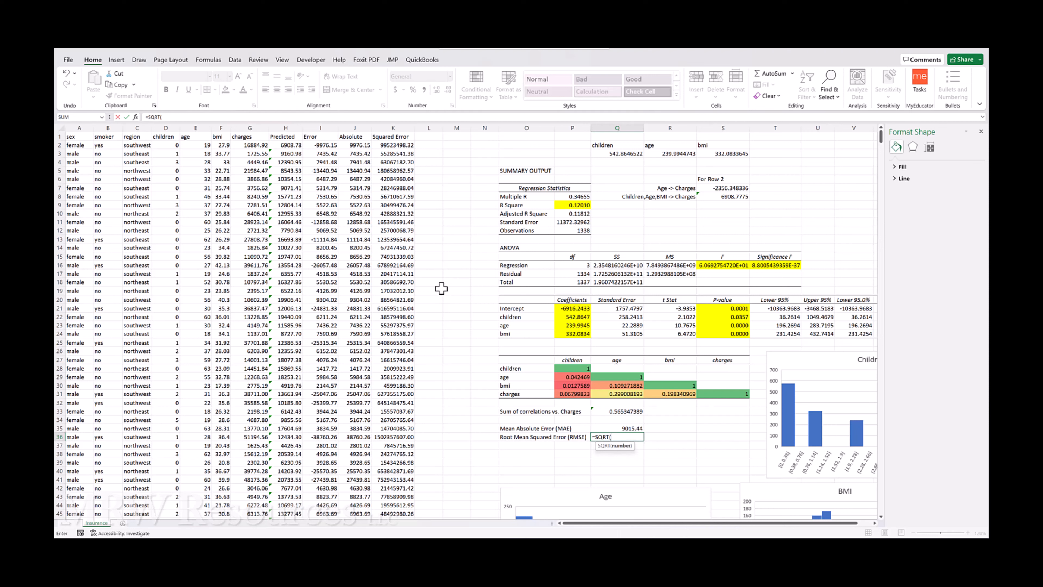
{"action": "type", "text": "av"}
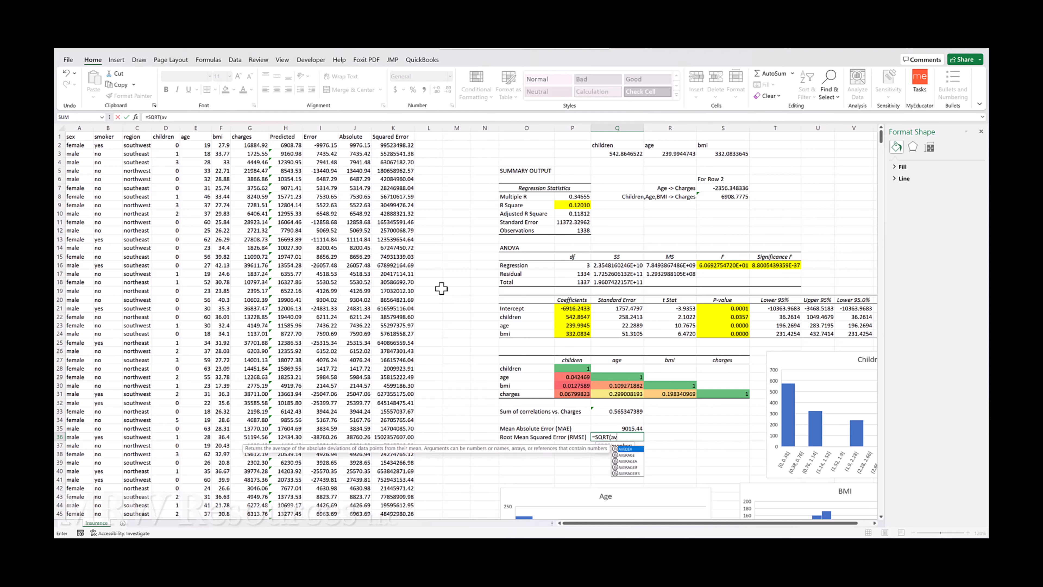
{"action": "type", "text": "e"}
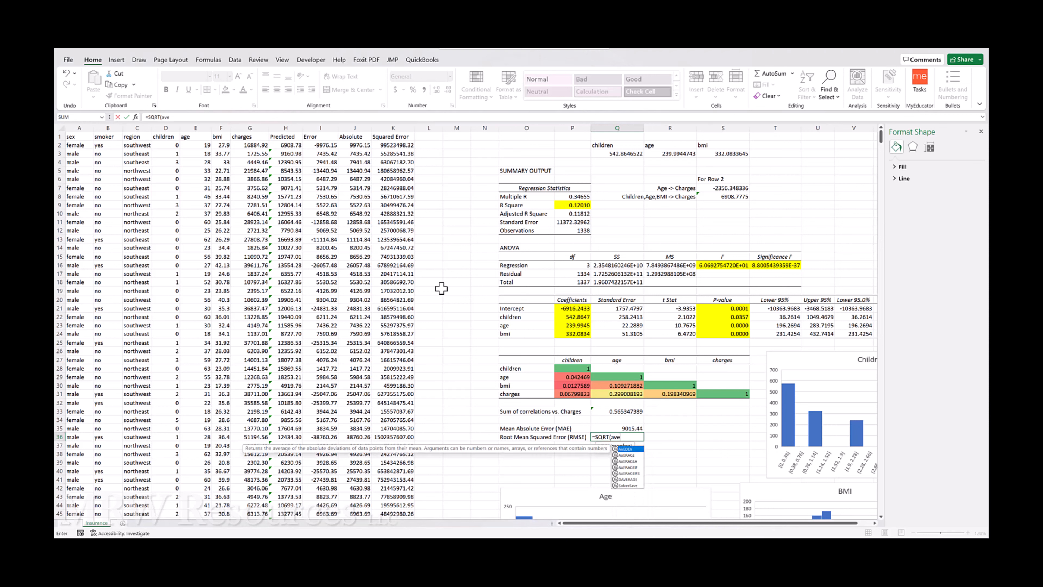
{"action": "type", "text": "r"}
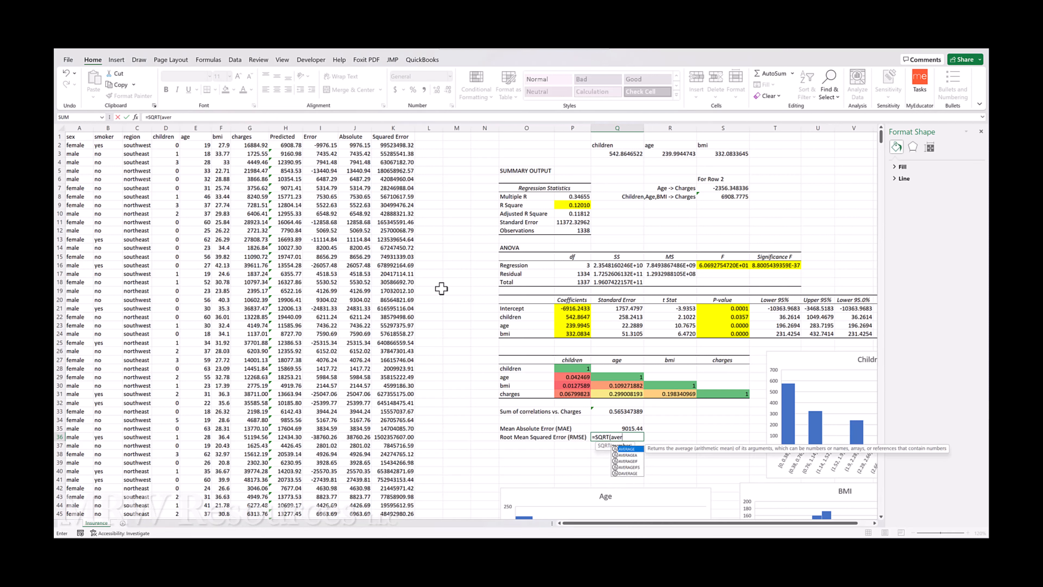
{"action": "key", "text": "Tab"}
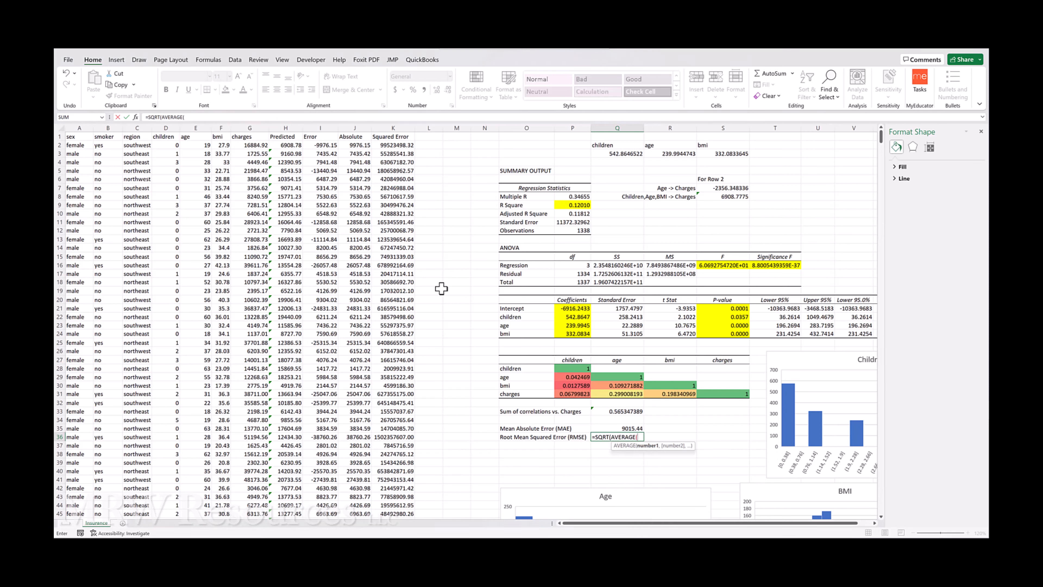
{"action": "left_click", "coordinate": [388, 145]}
{"action": "key", "text": "ctrl+shift+Down"}
{"action": "key", "text": "Return"}
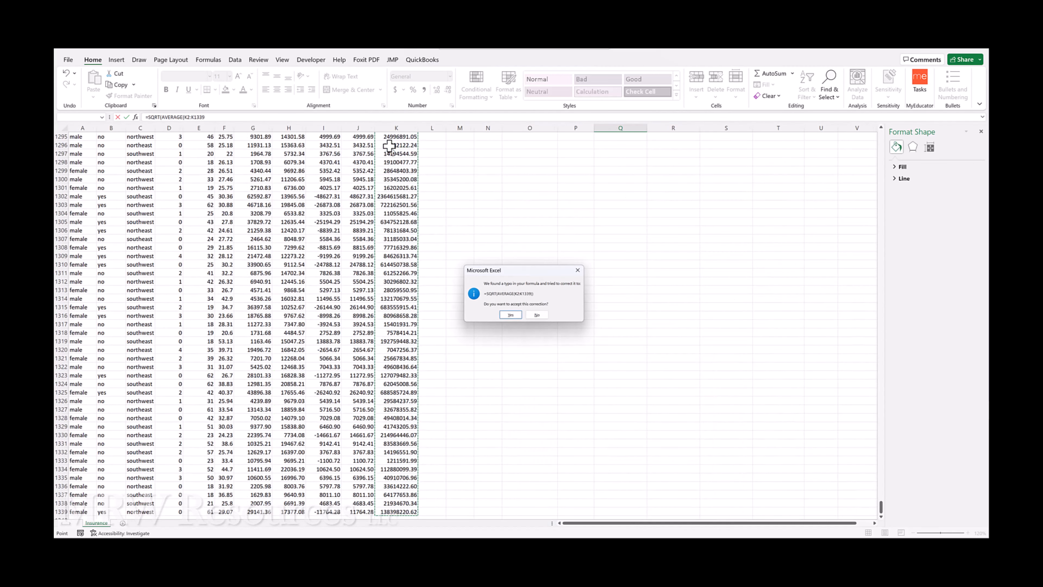
{"action": "left_click", "coordinate": [510, 315]}
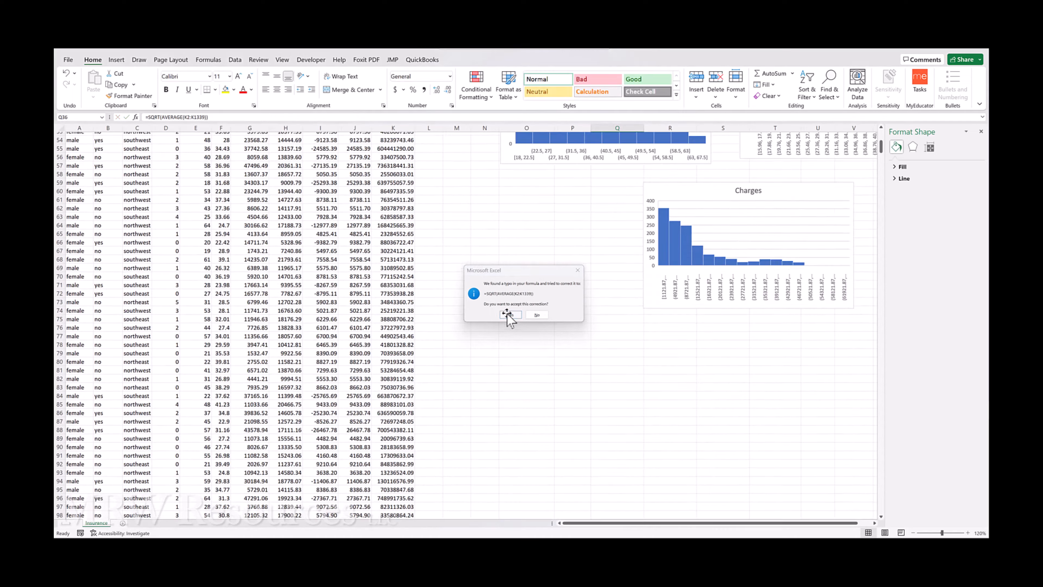
- Return to the error metrics and review the range used by the RMSE formula in Q36
{"action": "key", "text": "Up"}
{"action": "key", "text": "Up"}
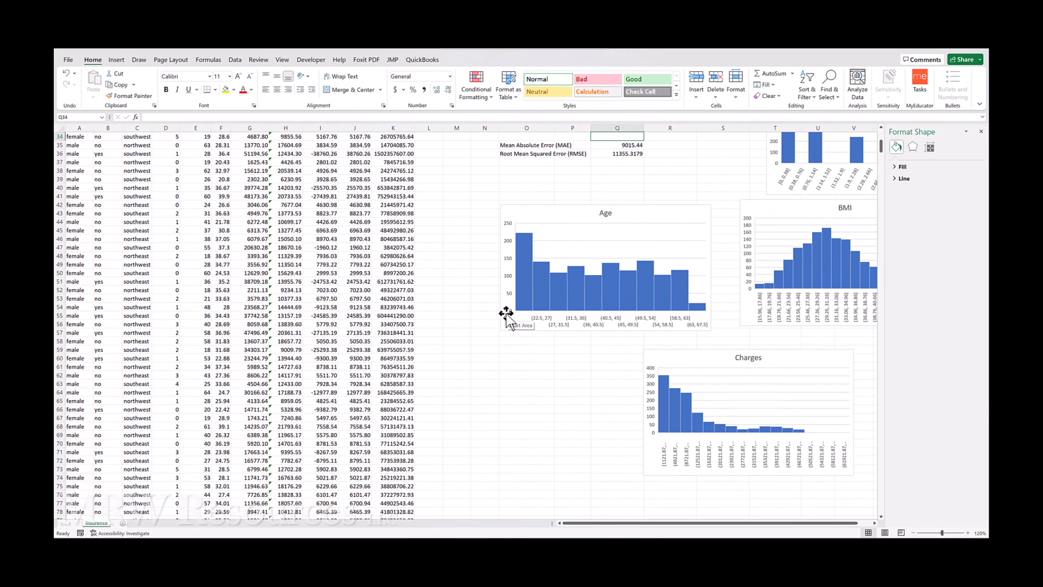
{"action": "scroll", "coordinate": [506, 314], "scroll_direction": "up", "scroll_amount": 11}
{"action": "left_click", "coordinate": [630, 445]}
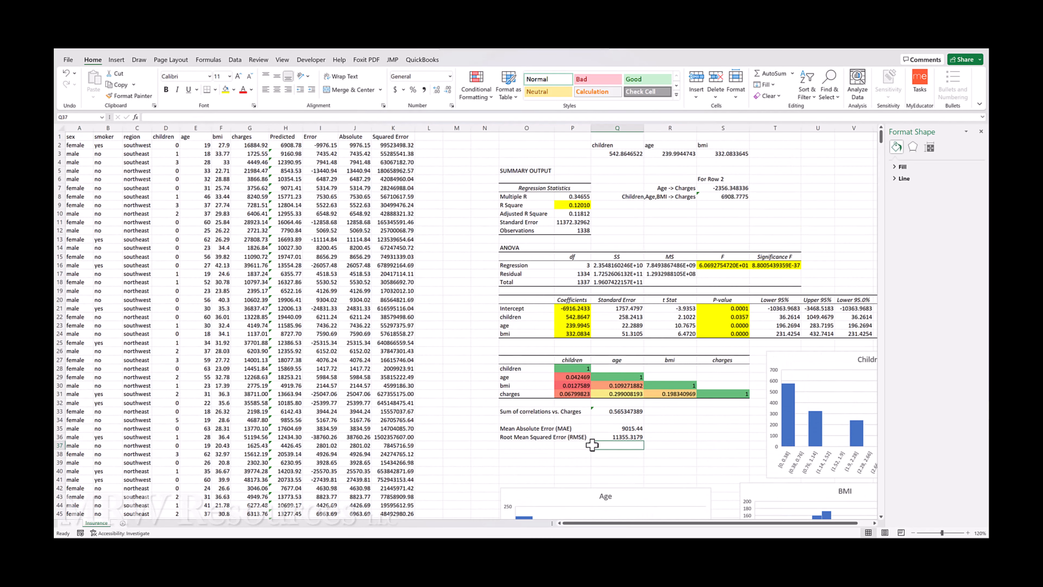
{"action": "key", "text": "Up"}
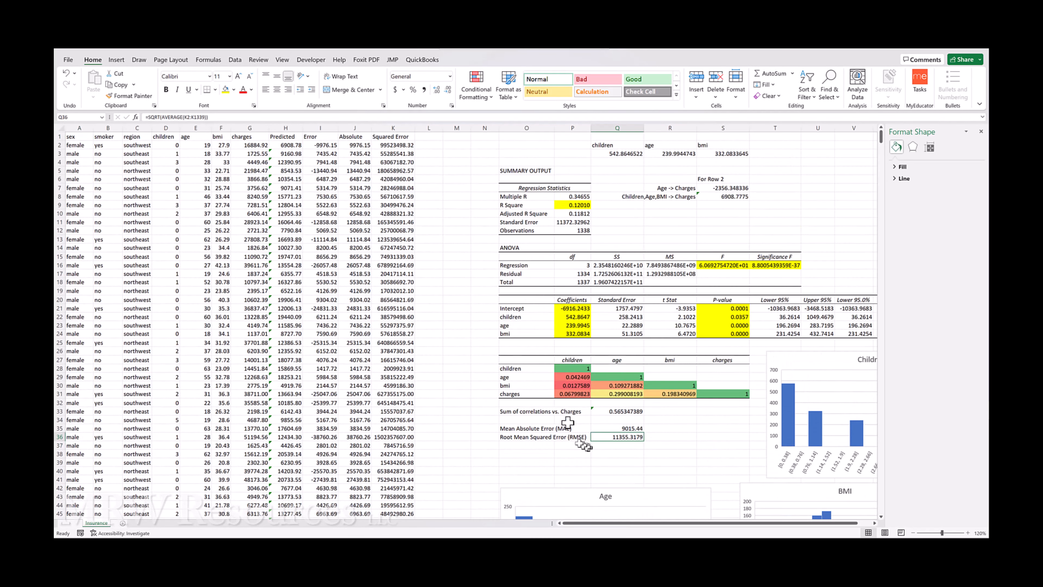
{"action": "left_click", "coordinate": [217, 116]}
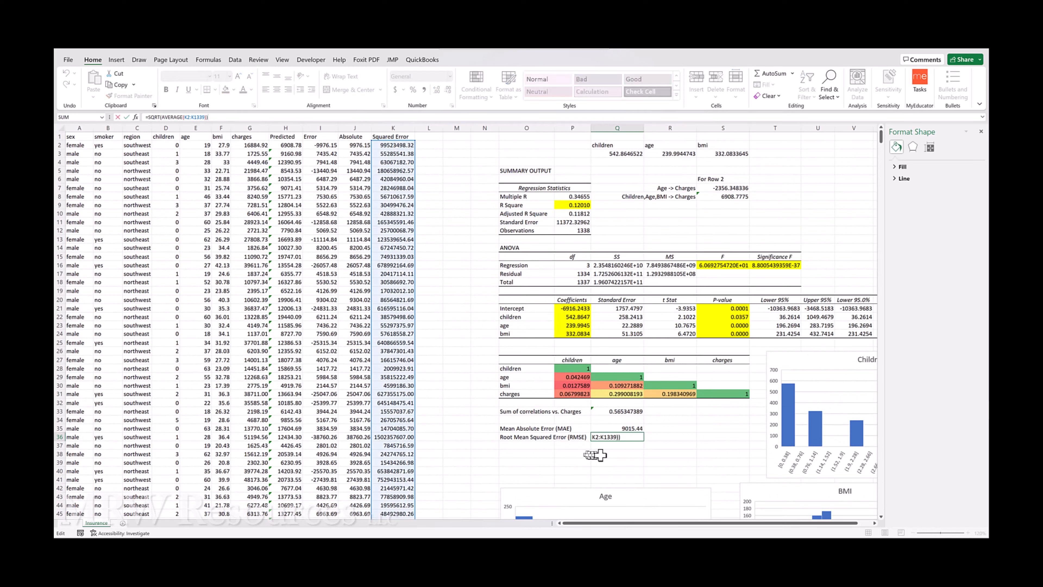
{"action": "key", "text": "Return"}
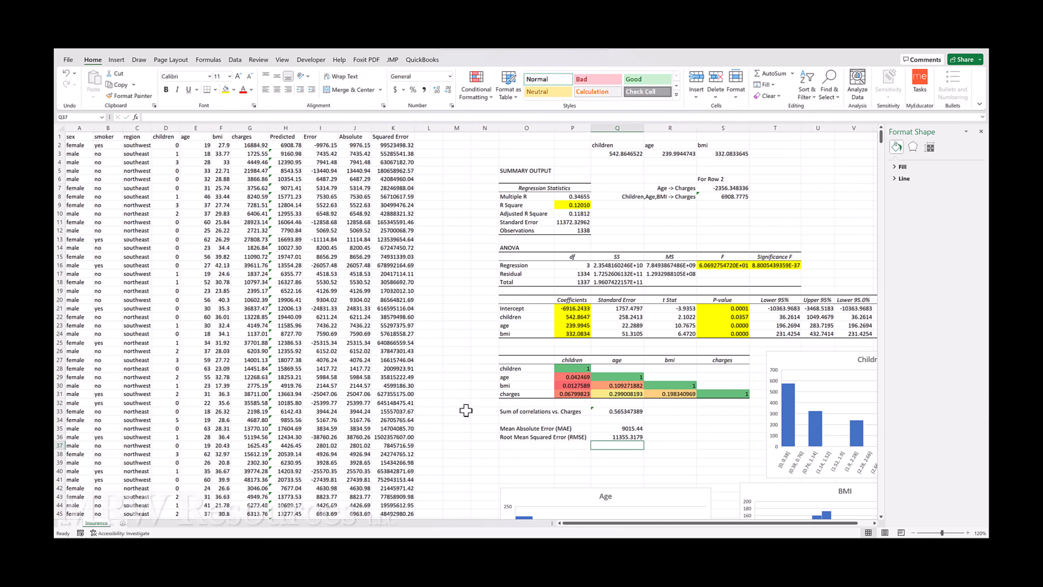
- Enter =average(K2:K1339)^ 1/2 in Q37 as an alternative square-root calculation of the mean squared error
{"action": "type", "text": "av"}
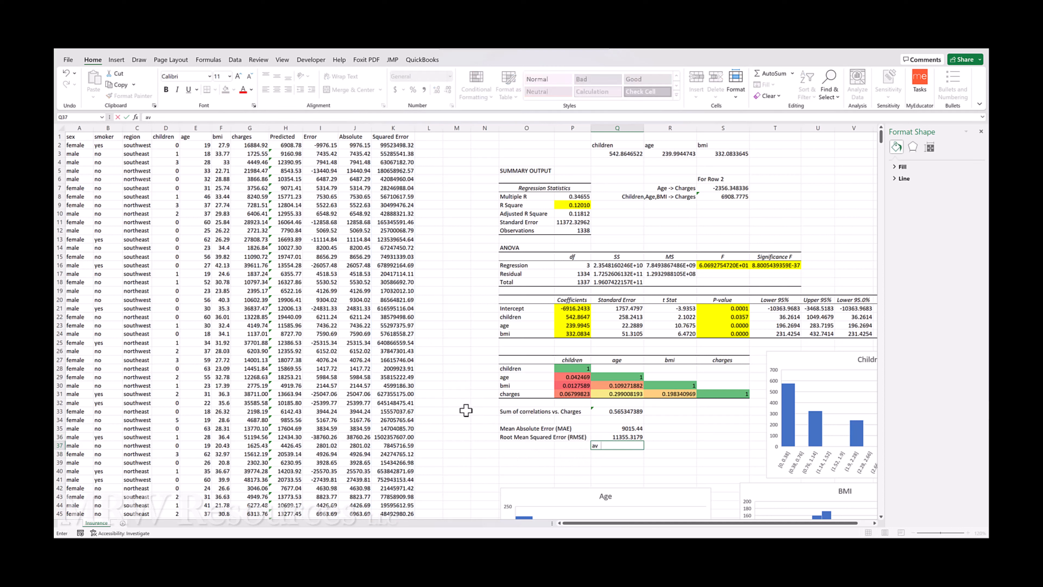
{"action": "type", "text": "er"}
{"action": "type", "text": "=aver"}
{"action": "type", "text": "ate("}
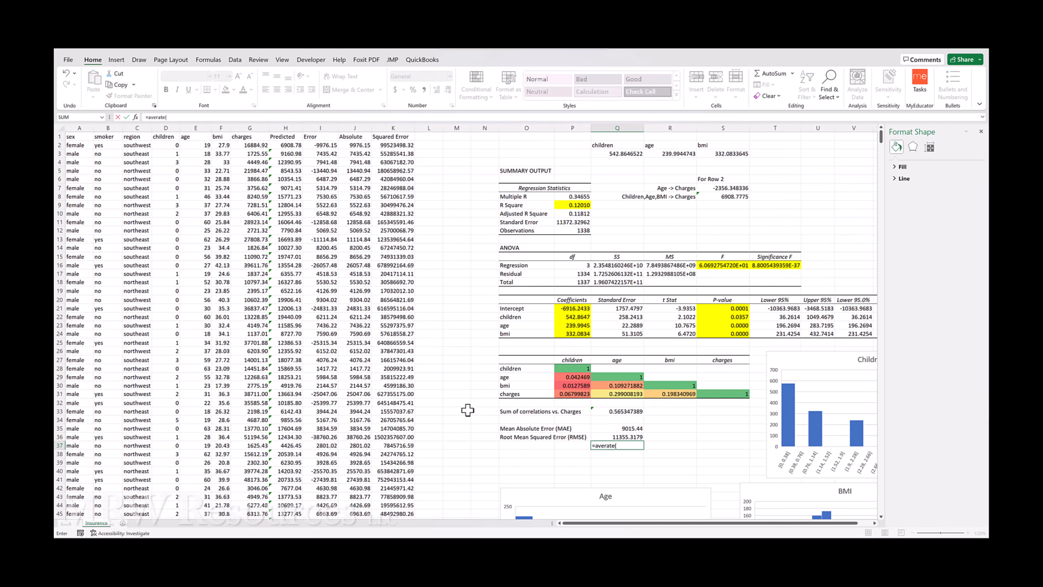
{"action": "key", "text": "BackSpace"}
{"action": "key", "text": "BackSpace"}
{"action": "key", "text": "BackSpace"}
{"action": "type", "text": "ge"}
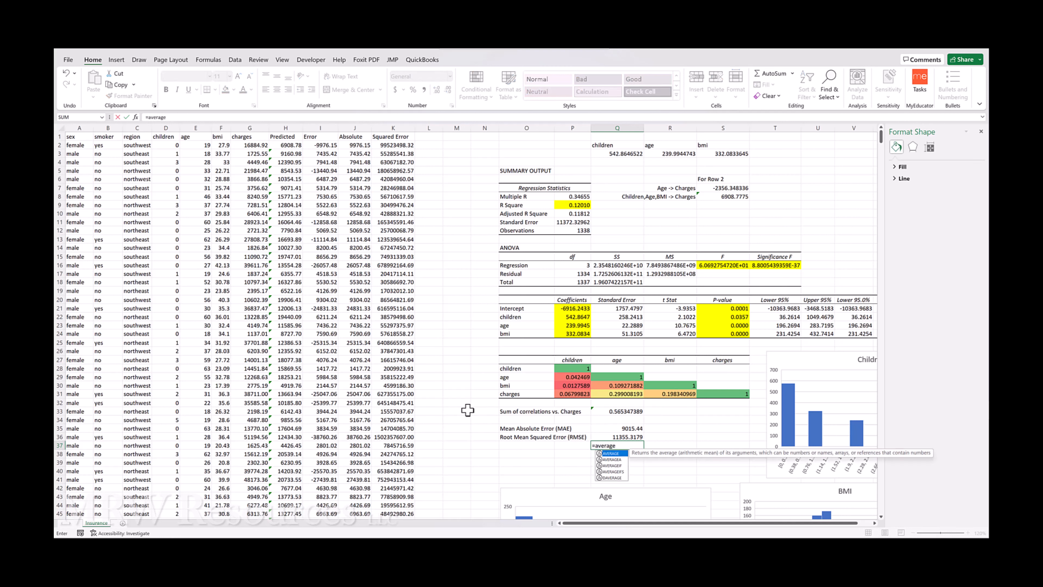
{"action": "type", "text": "("}
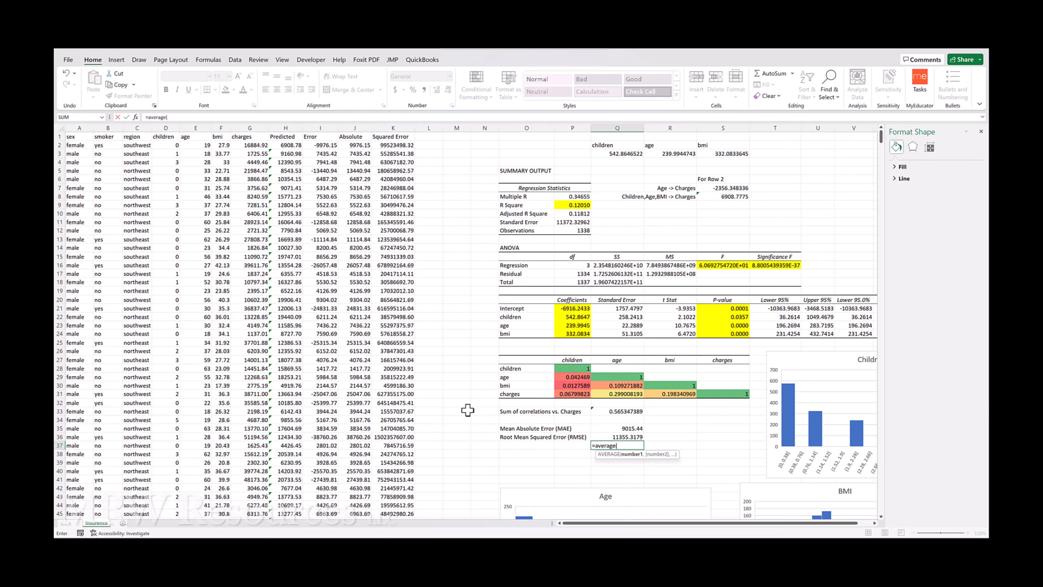
{"action": "left_click", "coordinate": [393, 146]}
{"action": "key", "text": "ctrl+shift+Down"}
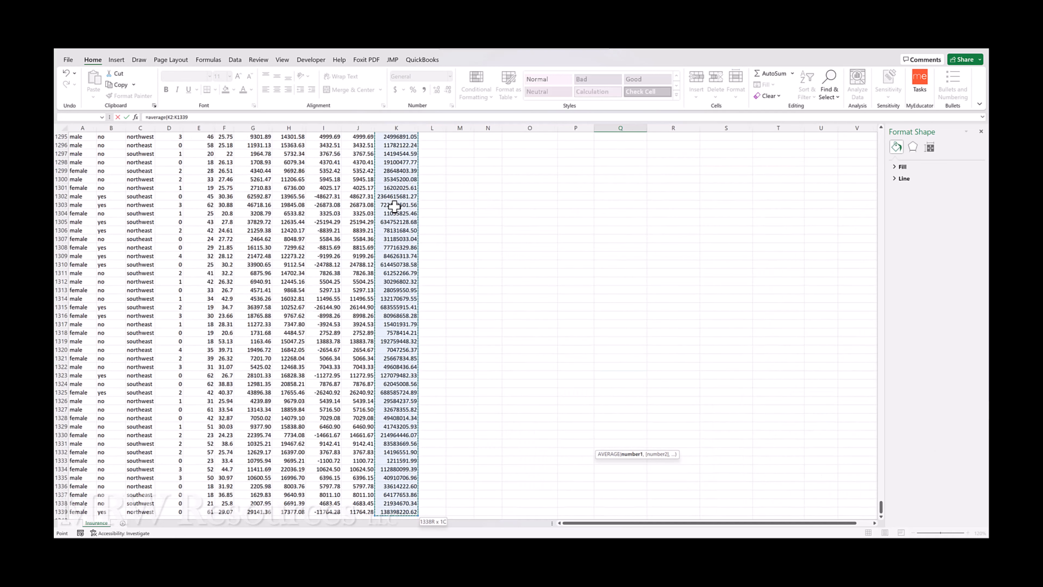
{"action": "type", "text": ")^ 1/2"}
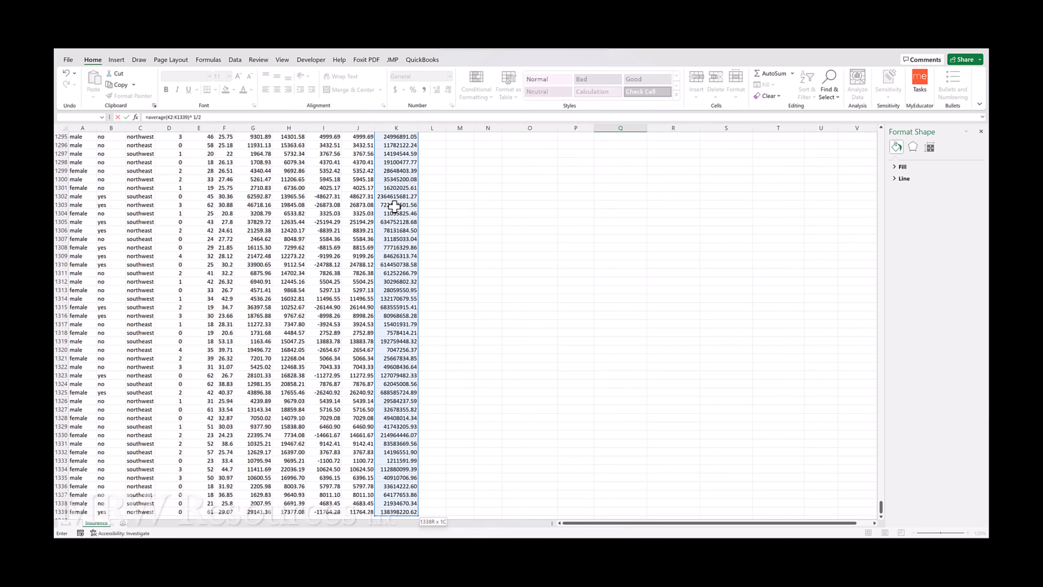
{"action": "key", "text": "Return"}
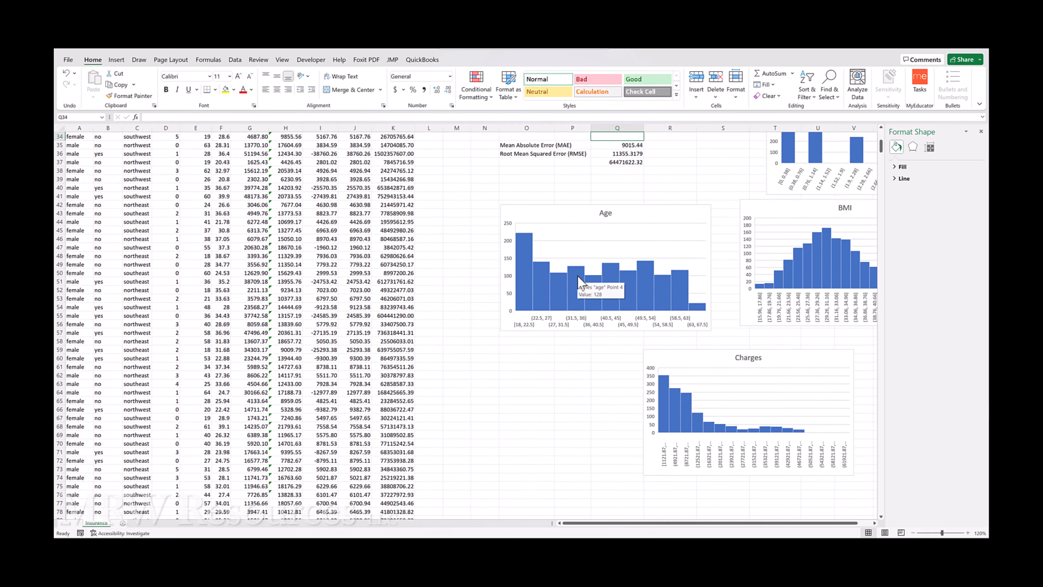
- Enclose the exponent of the Q37 formula in parentheses, making it =AVERAGE(K2:K1339)^ (1/2)
{"action": "scroll", "coordinate": [473, 163], "scroll_direction": "up", "scroll_amount": 2}
{"action": "key", "text": "Up"}
{"action": "key", "text": "Down"}
{"action": "key", "text": "Down"}
{"action": "key", "text": "Down"}
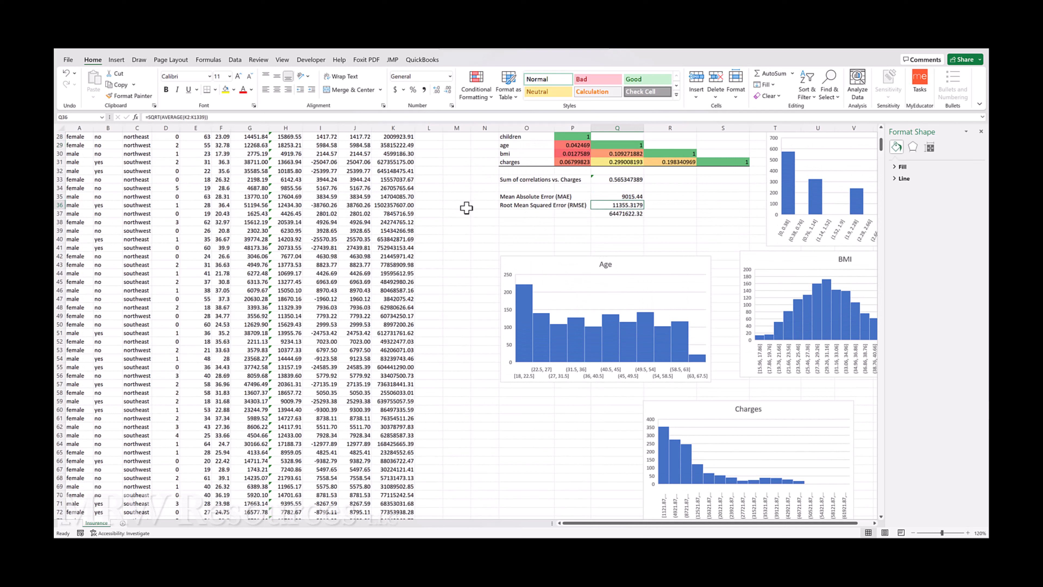
{"action": "left_click", "coordinate": [193, 117]}
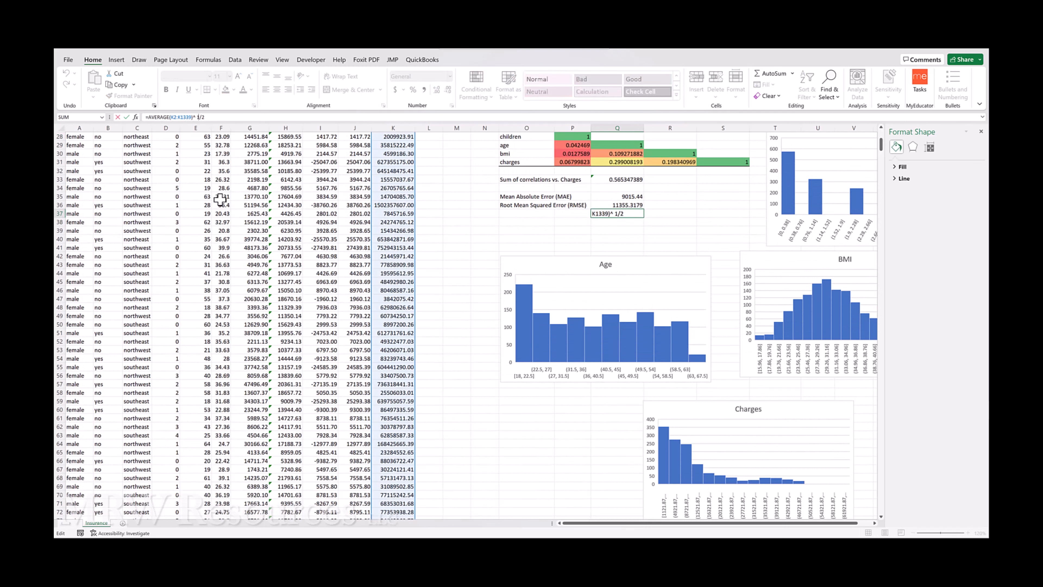
{"action": "type", "text": "("}
{"action": "key", "text": "ctrl+Return"}
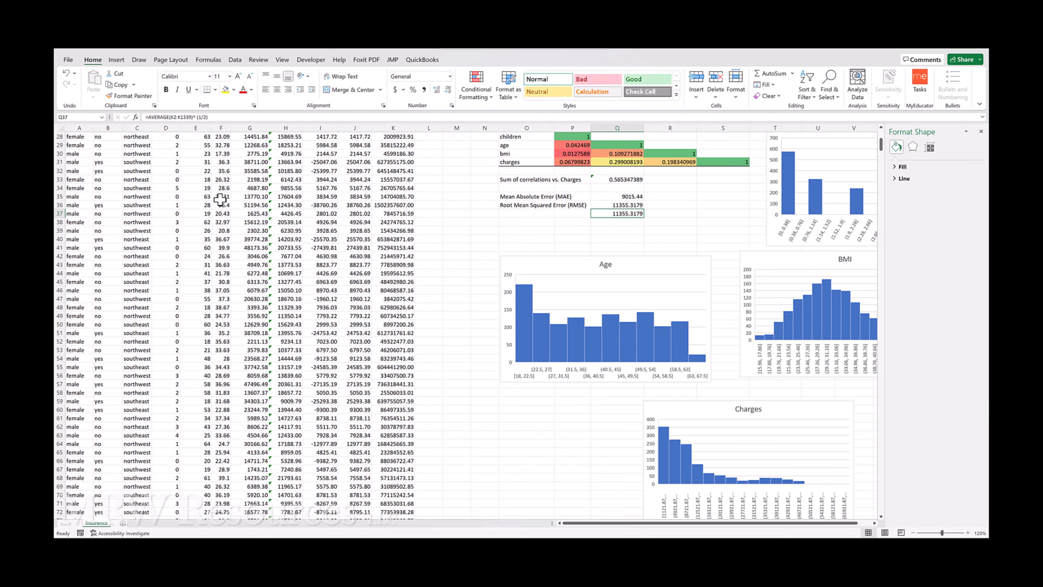
- Replace the exponent in the Q37 formula with 0.5, making it =AVERAGE(K2:K1339)^ 0.5
{"action": "left_click", "coordinate": [197, 117]}
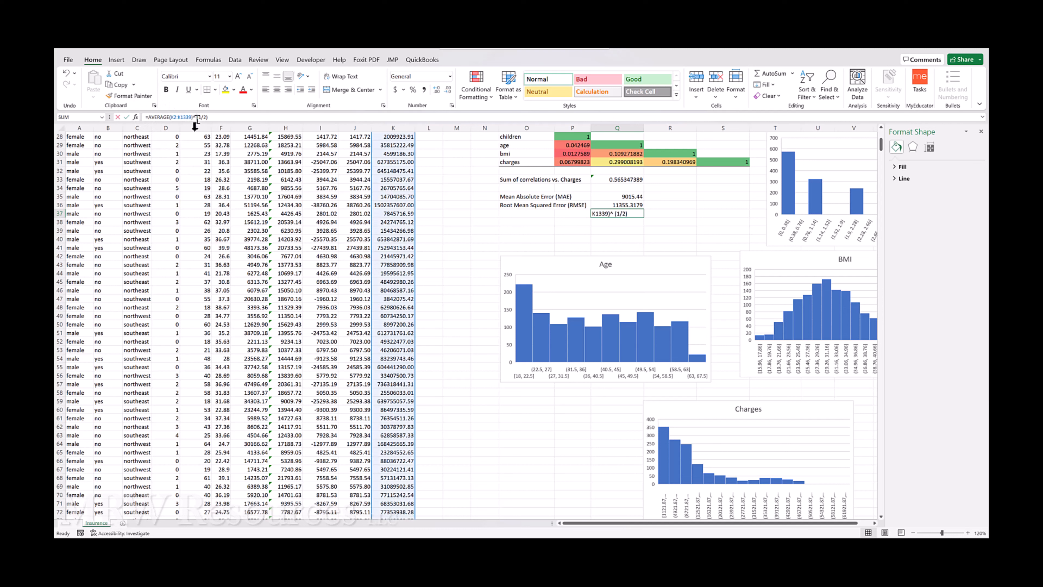
{"action": "key", "text": "Delete"}
{"action": "key", "text": "Delete"}
{"action": "key", "text": "Delete"}
{"action": "key", "text": "Delete"}
{"action": "key", "text": "Delete"}
{"action": "key", "text": "Delete"}
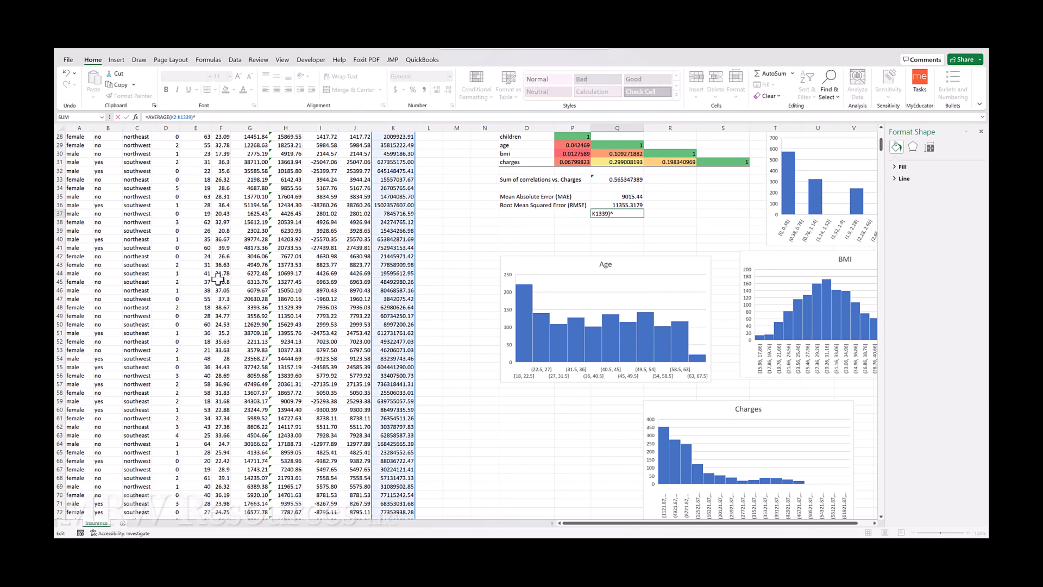
{"action": "type", "text": "0.5"}
{"action": "key", "text": "ctrl+Return"}
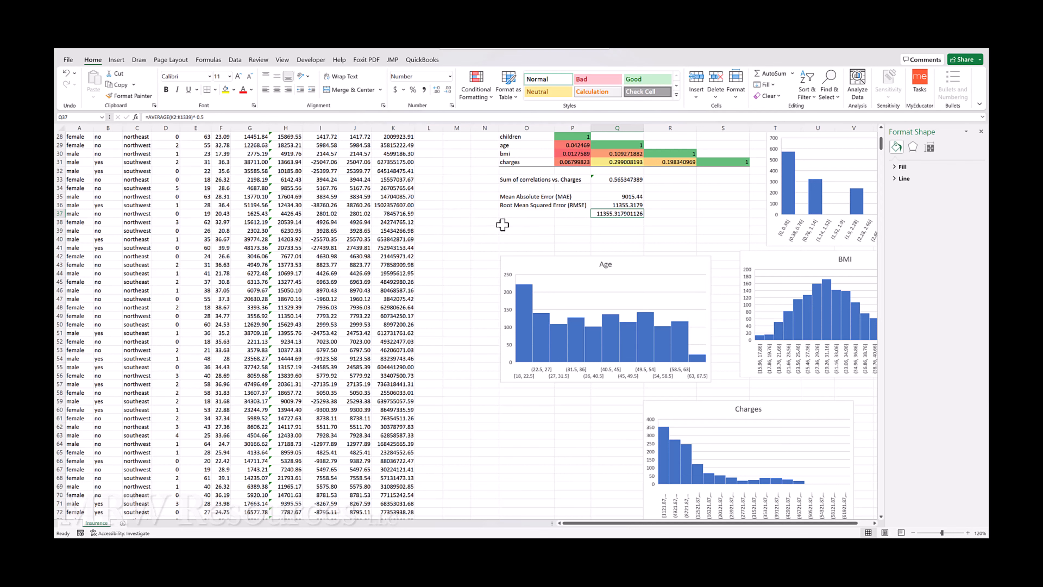
- Highlight the Mean Absolute Error and Root Mean Squared Error values in Q35:Q36 with yellow fill
{"action": "scroll", "coordinate": [503, 225], "scroll_direction": "up", "scroll_amount": 4}
{"action": "scroll", "coordinate": [507, 283], "scroll_direction": "up", "scroll_amount": 3}
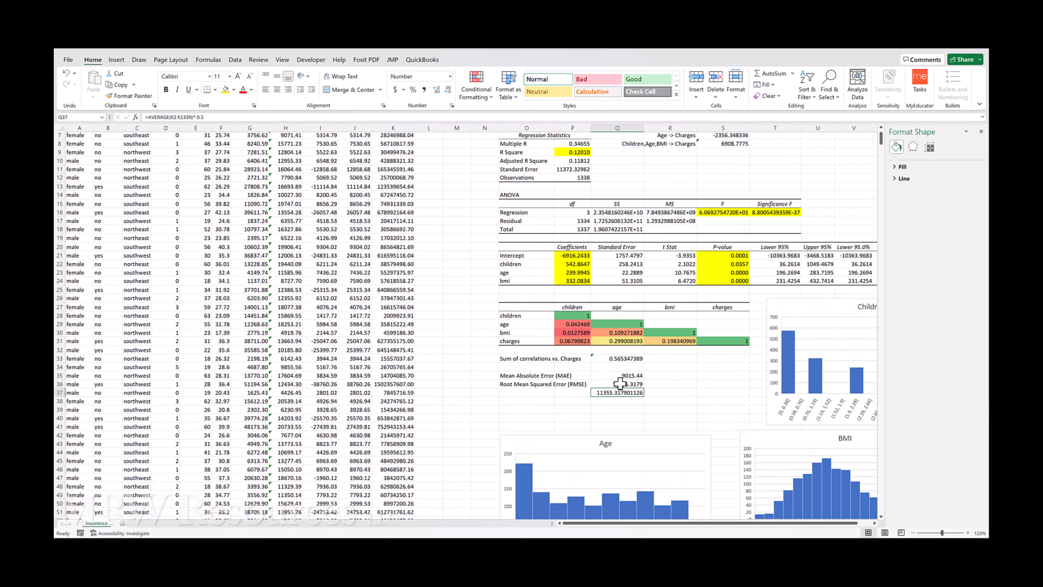
{"action": "left_click_drag", "start_coordinate": [621, 377], "coordinate": [622, 383]}
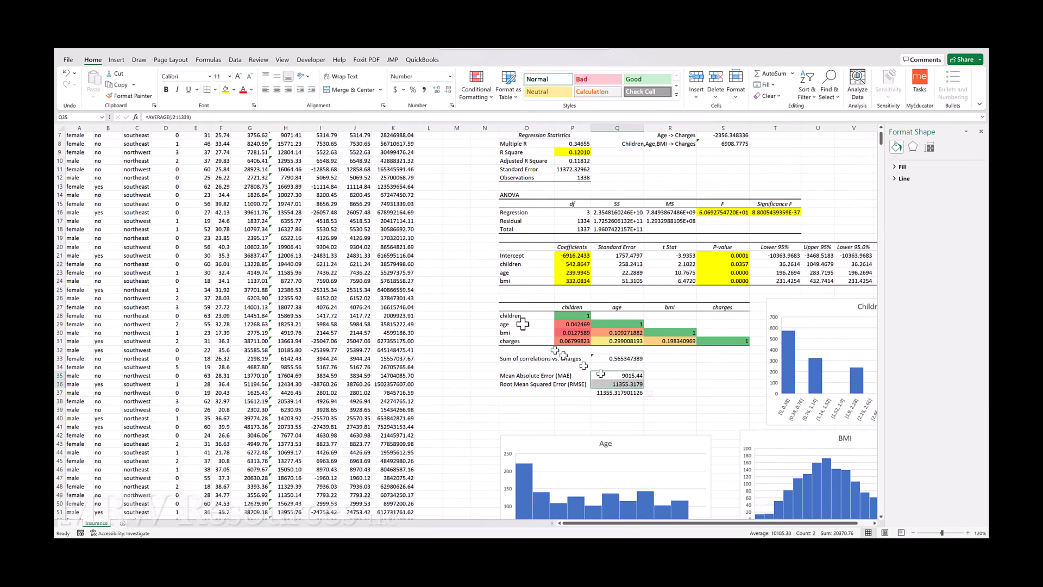
{"action": "left_click", "coordinate": [226, 89]}
{"action": "scroll", "coordinate": [457, 317], "scroll_direction": "up", "scroll_amount": 2}
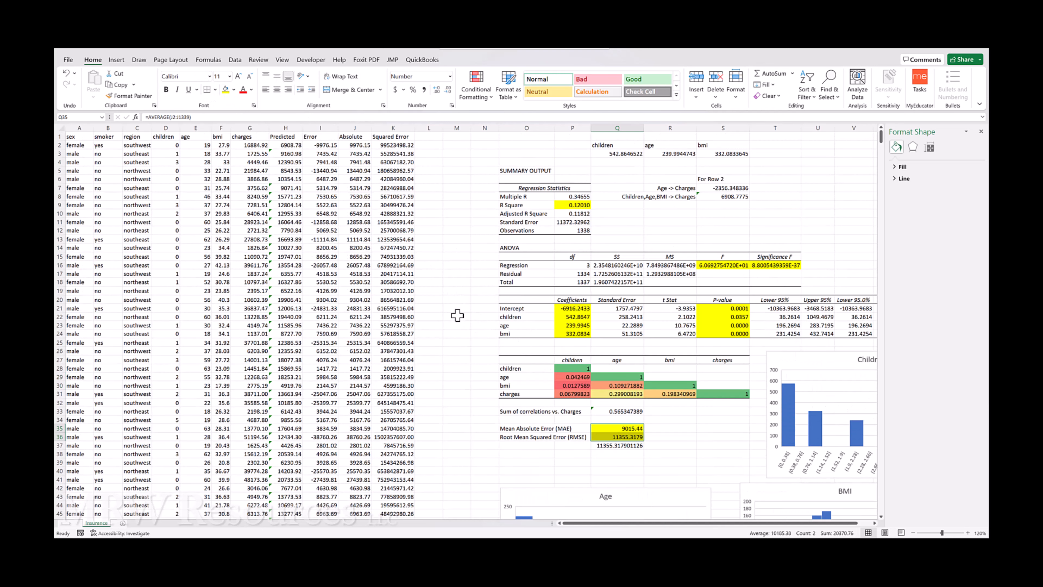
{"action": "left_click", "coordinate": [454, 342]}
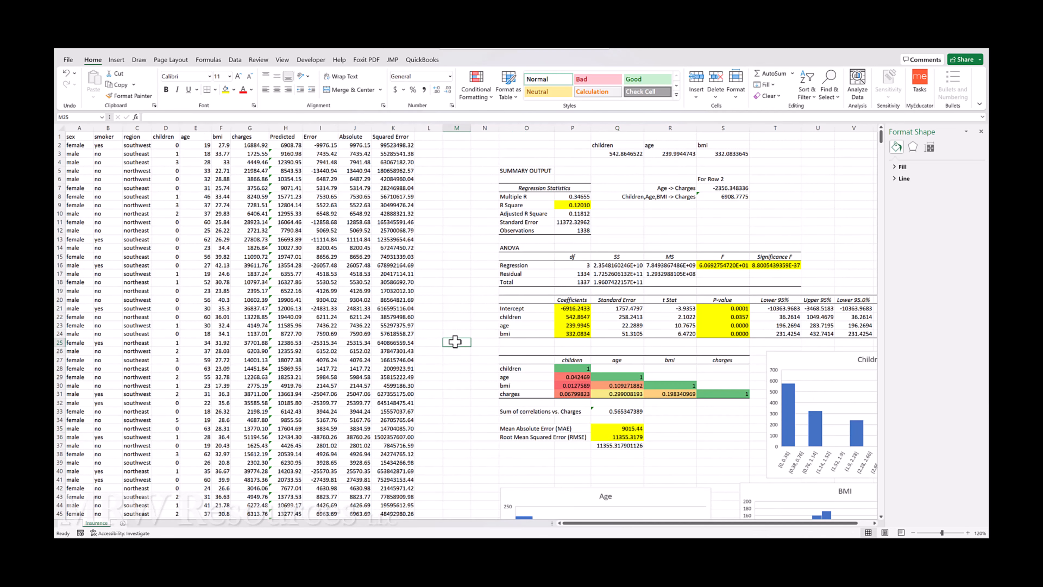